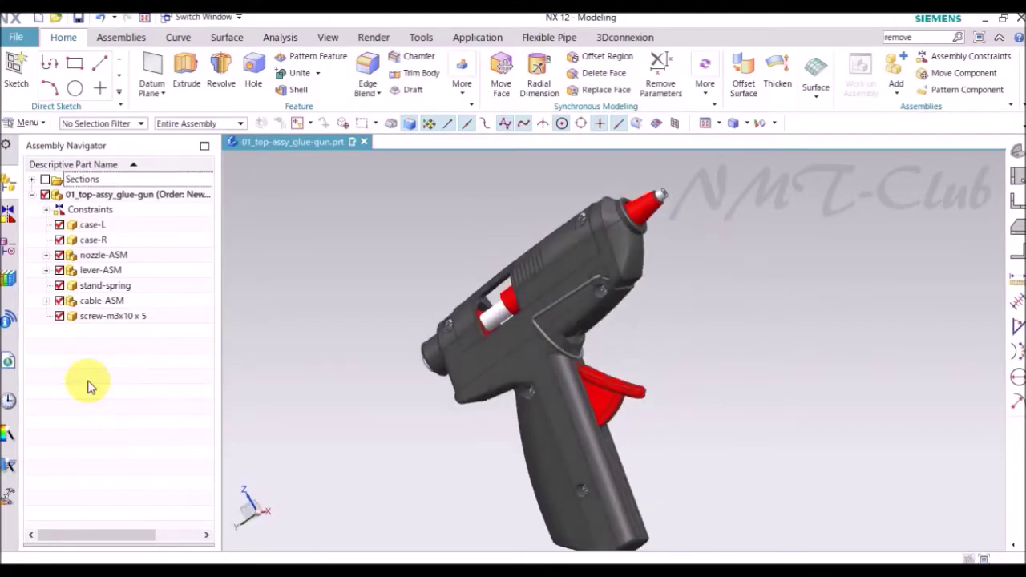
# Step: Hide screw, case-R, lever-ASM, nozzle-ASM, stand-spring and cable-ASM in the Assembly Navigator
pyautogui.click(59, 315)
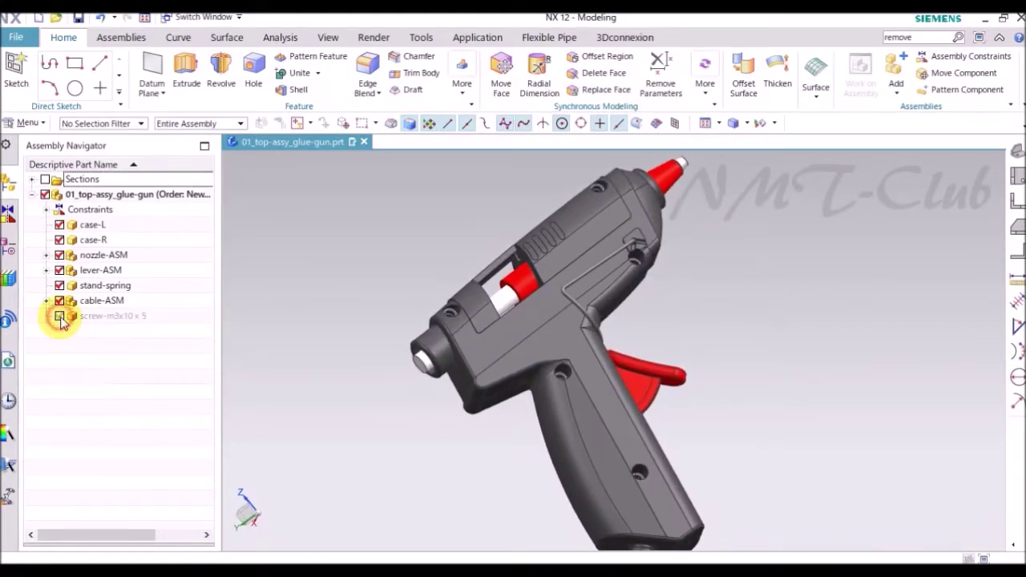
pyautogui.click(59, 239)
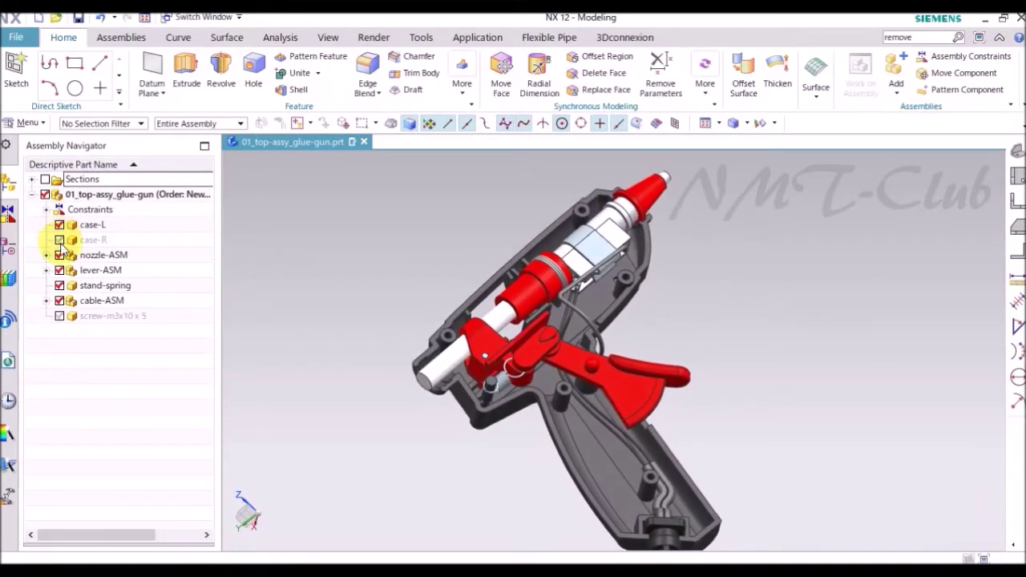
pyautogui.click(59, 271)
pyautogui.click(60, 255)
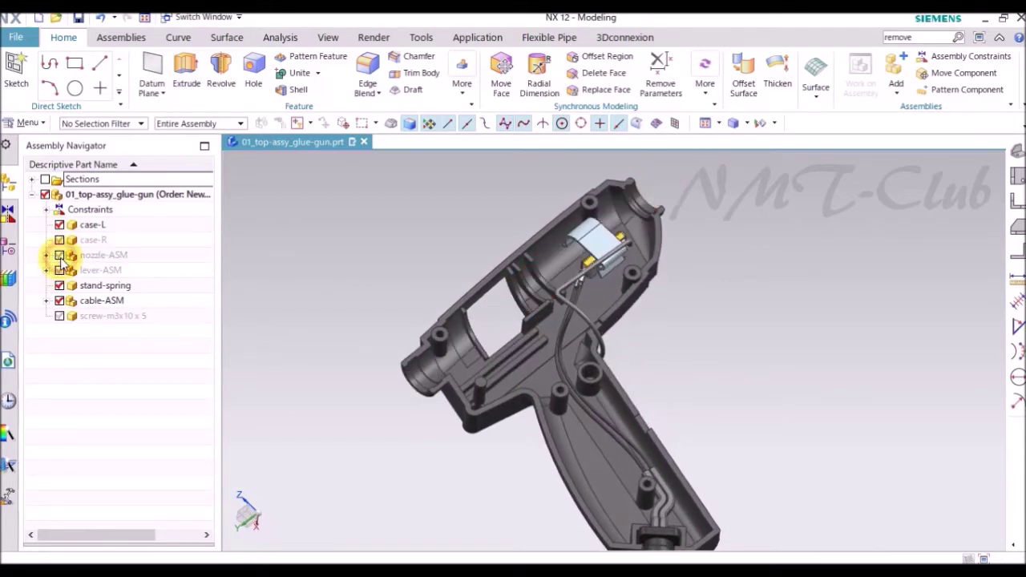
pyautogui.click(59, 286)
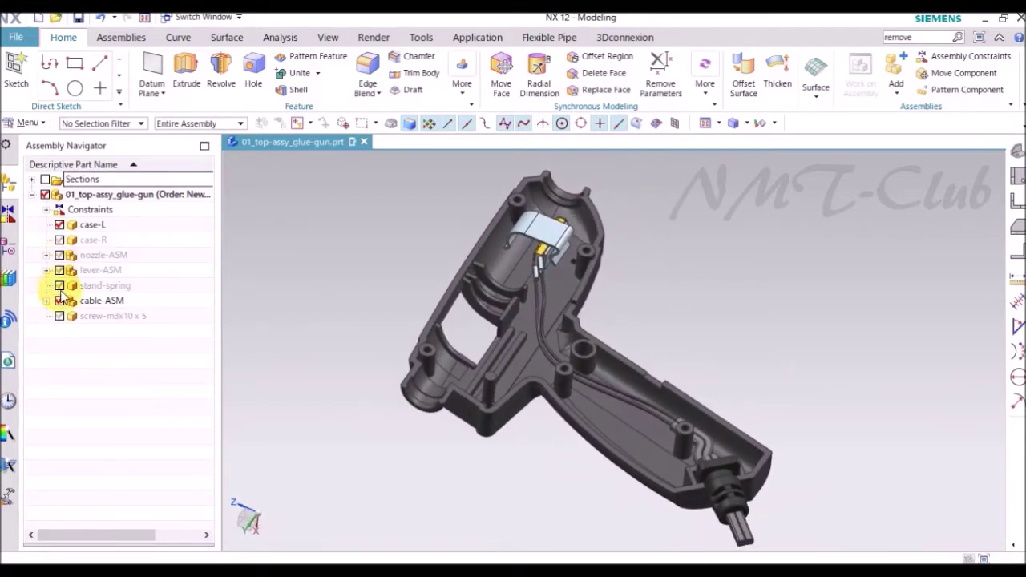
pyautogui.click(60, 300)
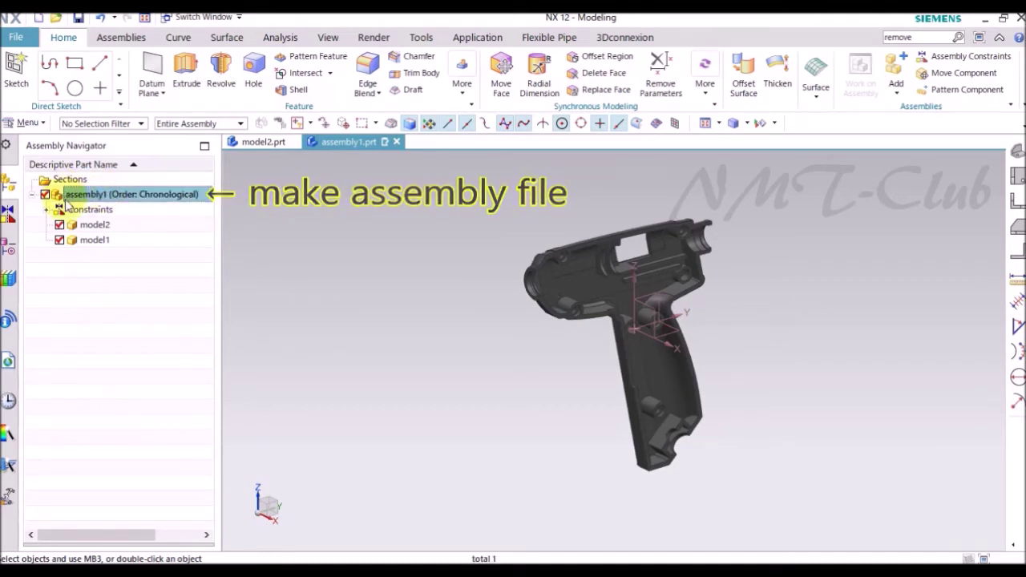
# Step: Select model2, then model1, and make model1, the left case, the work part
pyautogui.click(89, 225)
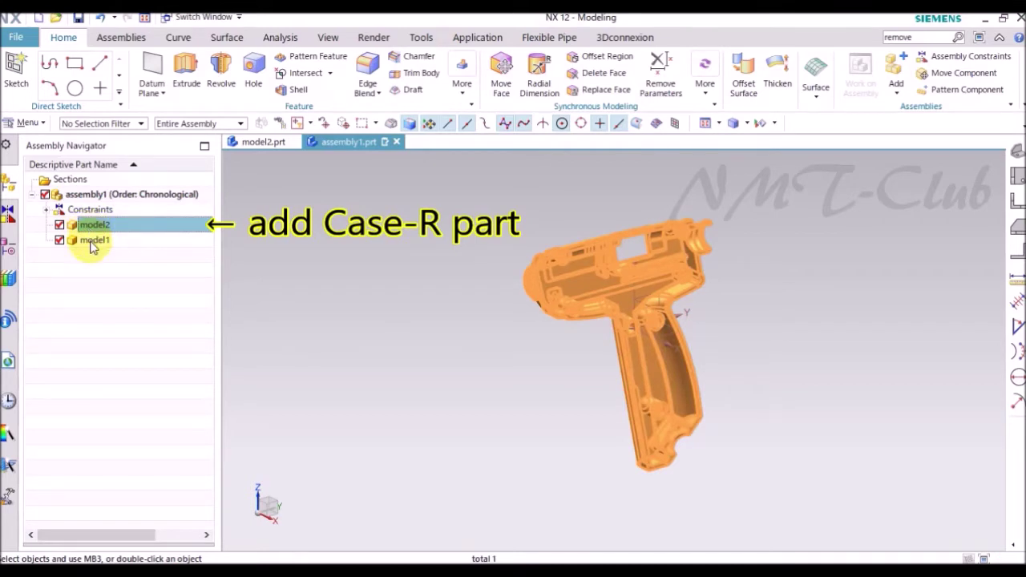
pyautogui.click(93, 242)
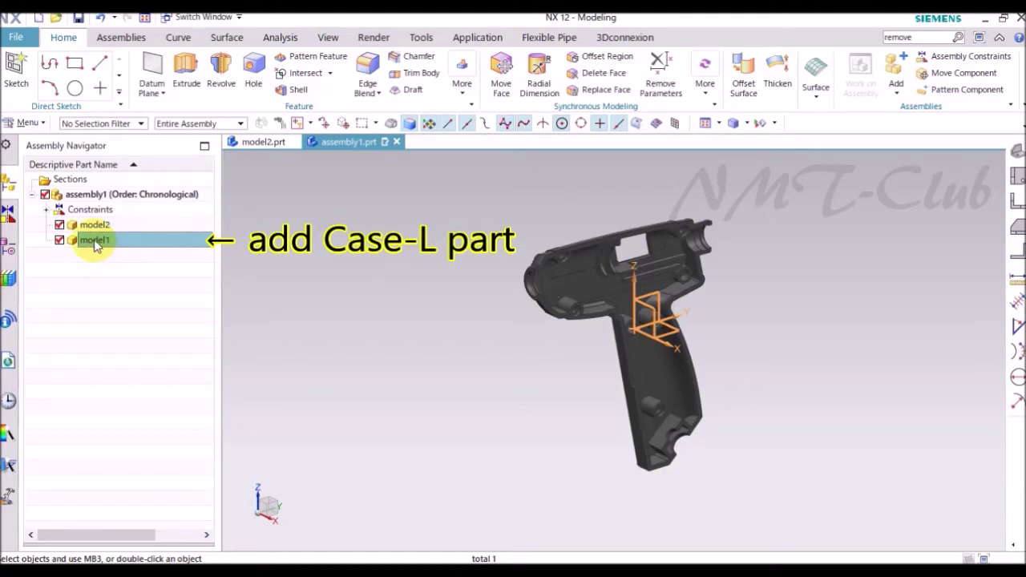
pyautogui.doubleClick(93, 239)
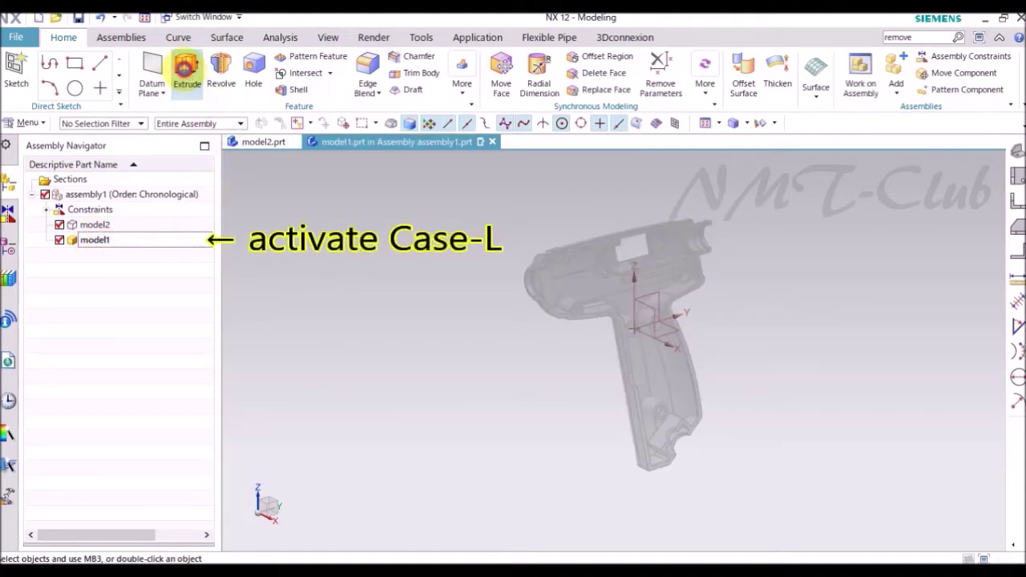
# Step: Start an extrusion whose profile is sketched on the datum plane
pyautogui.click(186, 71)
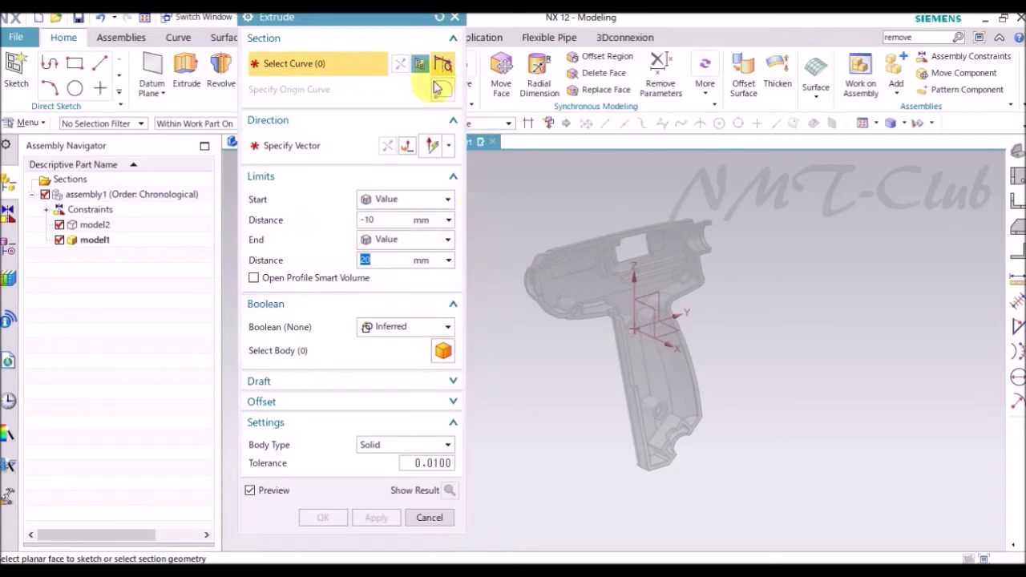
pyautogui.click(419, 63)
pyautogui.click(689, 281)
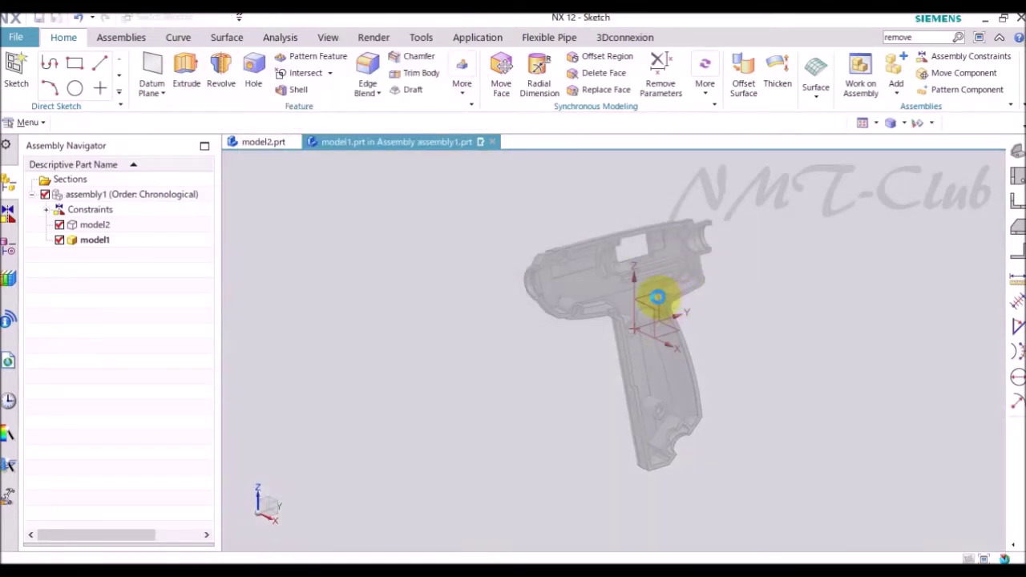
pyautogui.click(653, 290)
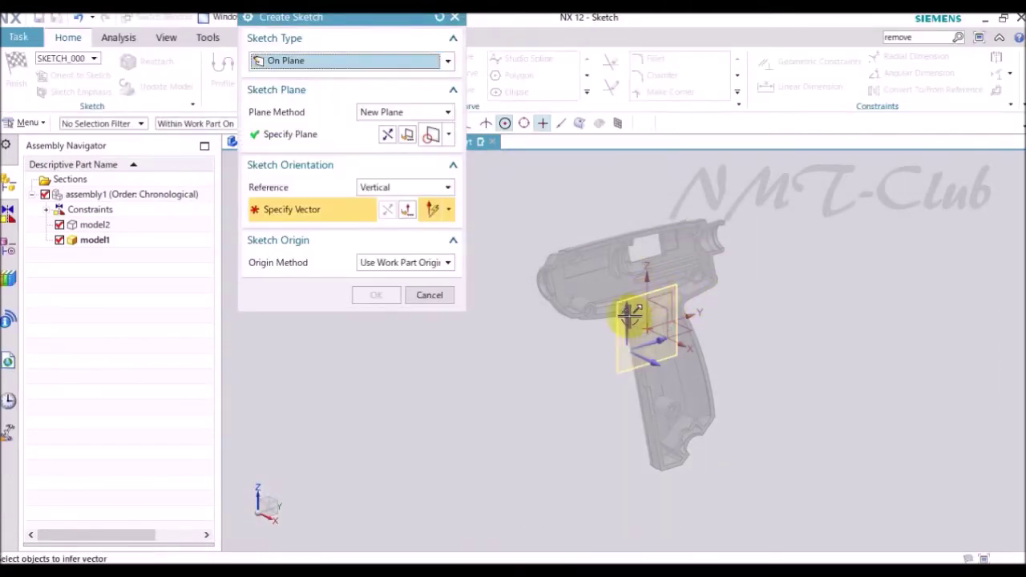
pyautogui.click(630, 315)
pyautogui.click(381, 294)
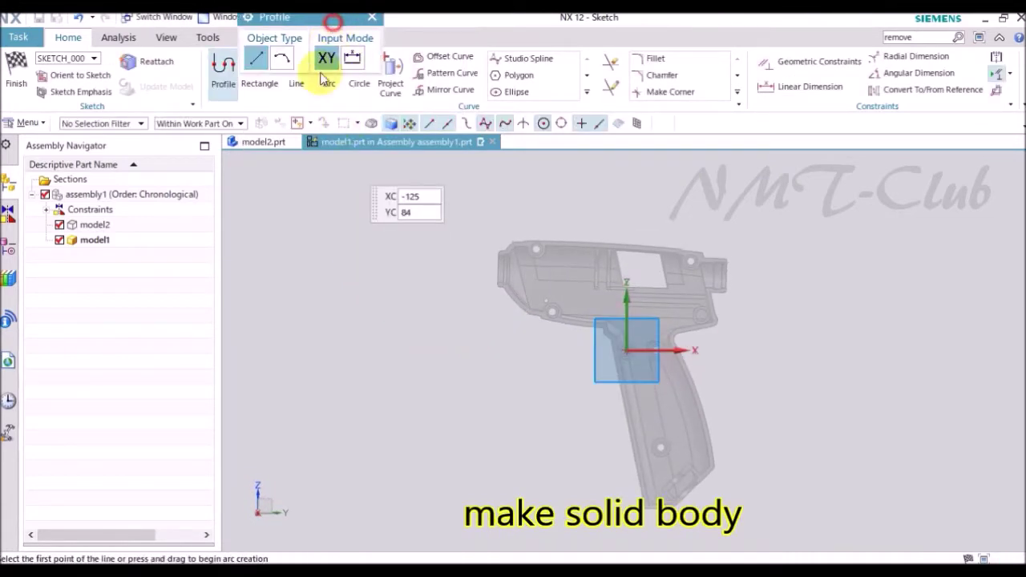
# Step: Sketch a rectangle enclosing the whole gun case outline and finish the sketch
pyautogui.moveTo(332, 22); pyautogui.dragTo(286, 193)
pyautogui.click(258, 71)
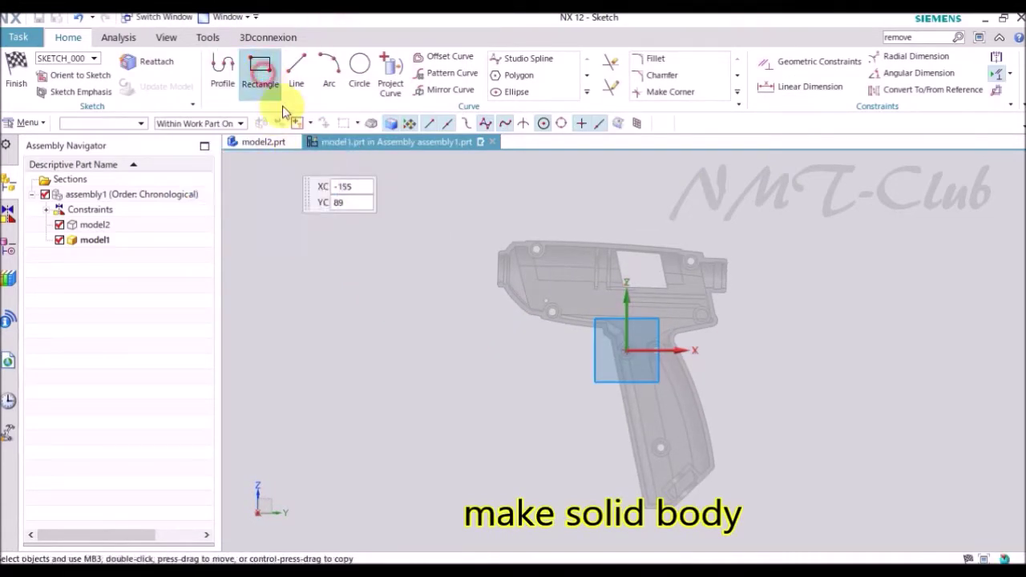
pyautogui.click(487, 224)
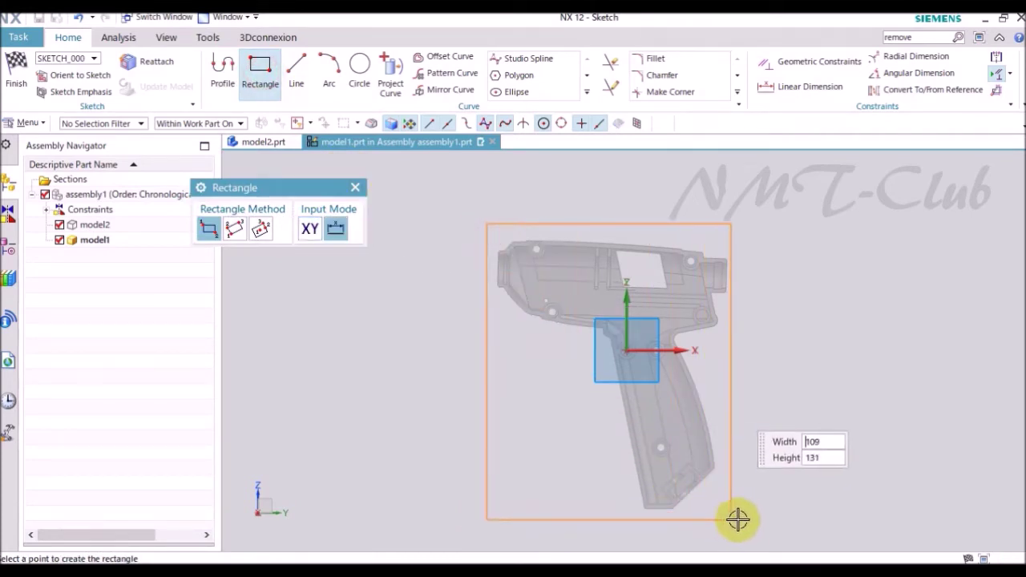
pyautogui.click(743, 518)
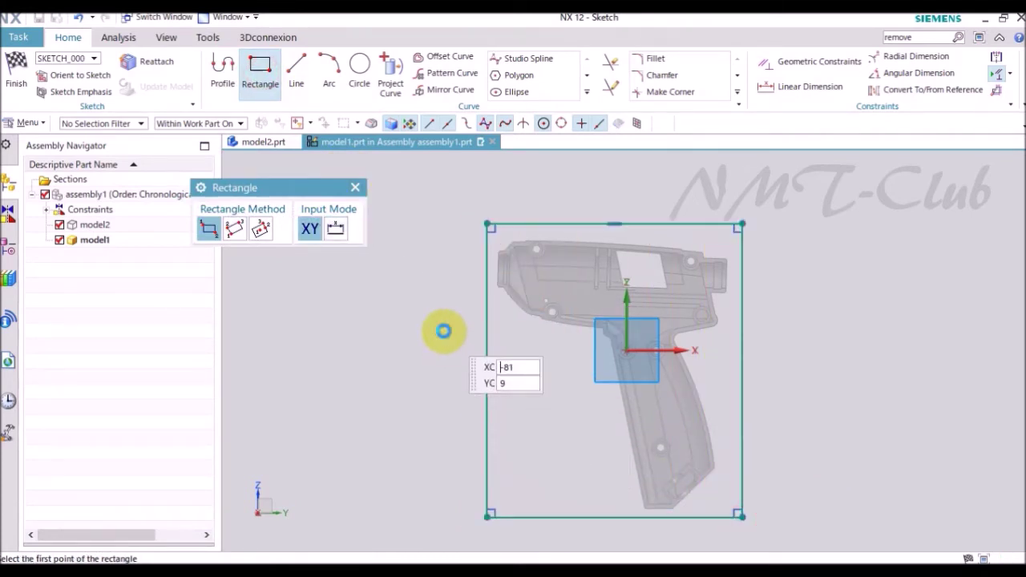
pyautogui.press('Escape')
pyautogui.rightClick(446, 334)
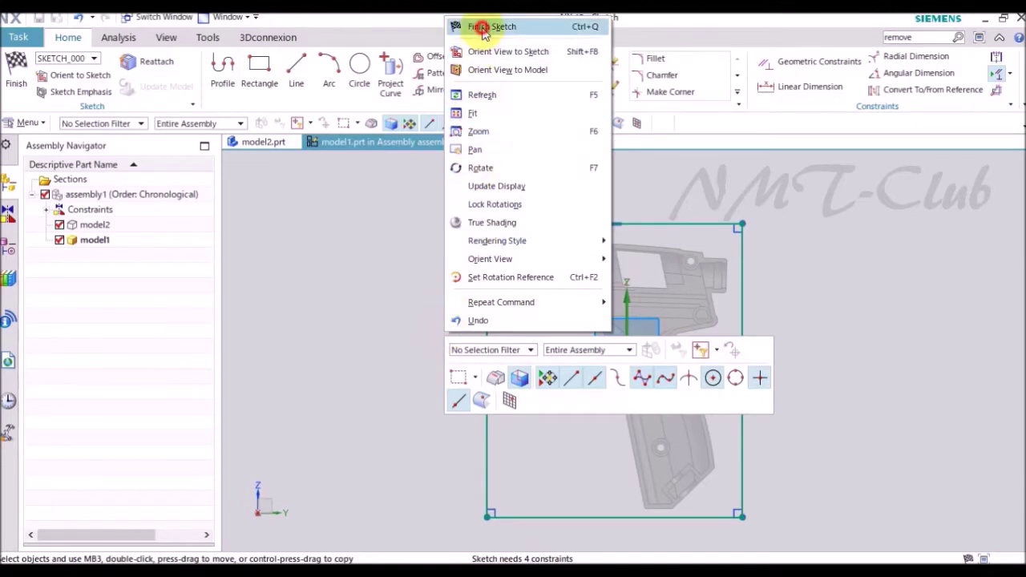
pyautogui.click(481, 28)
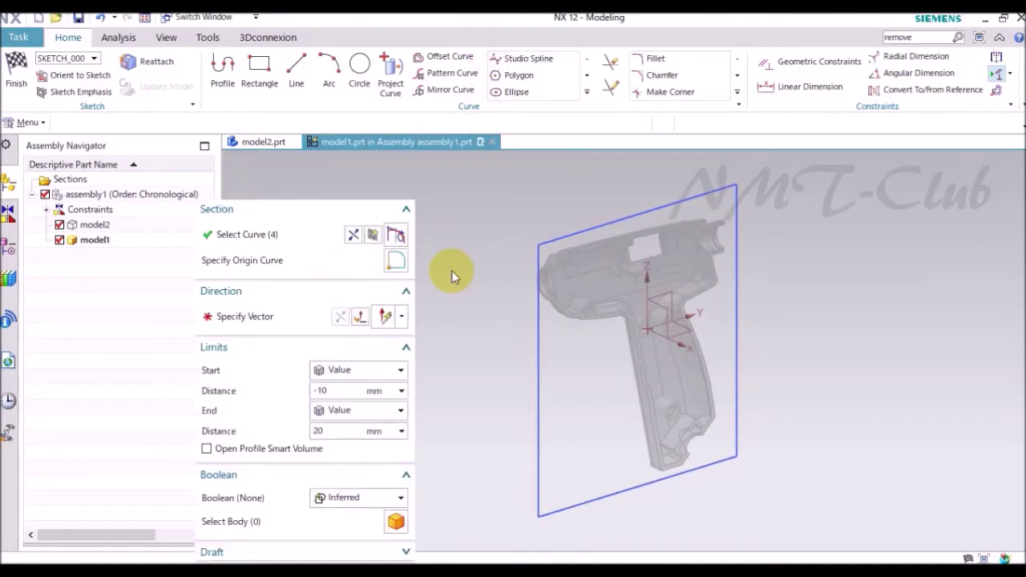
# Step: Extrude the rectangle from -19 to 20 mm into a solid block
pyautogui.moveTo(520, 313); pyautogui.dragTo(609, 340, button='middle')
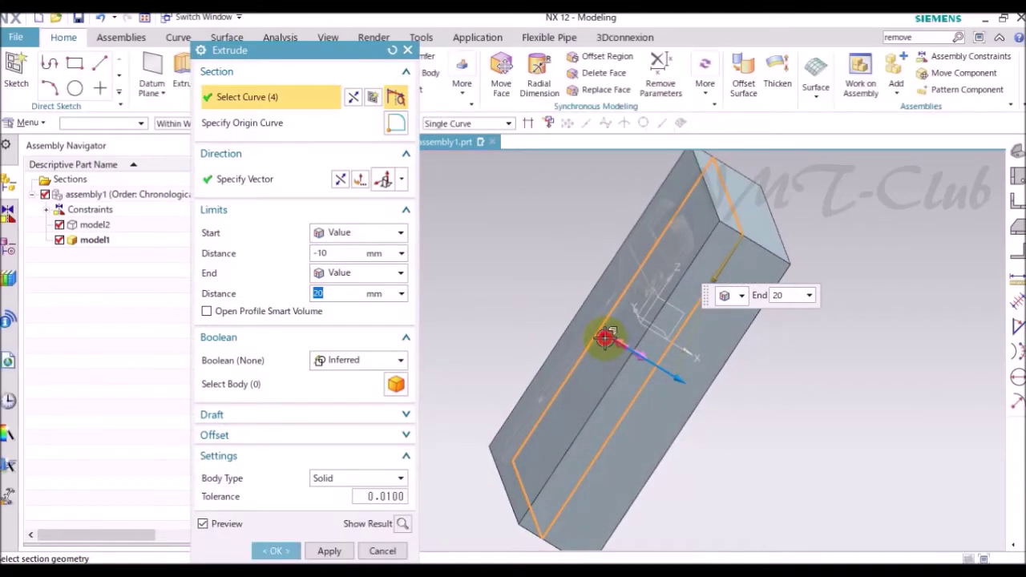
pyautogui.moveTo(584, 328); pyautogui.dragTo(554, 327)
pyautogui.moveTo(553, 328)
pyautogui.mouseDown(button='middle')
pyautogui.moveTo(510, 315)
pyautogui.moveTo(374, 435)
pyautogui.moveTo(275, 550)
pyautogui.mouseUp(button='middle')
pyautogui.click(273, 550)
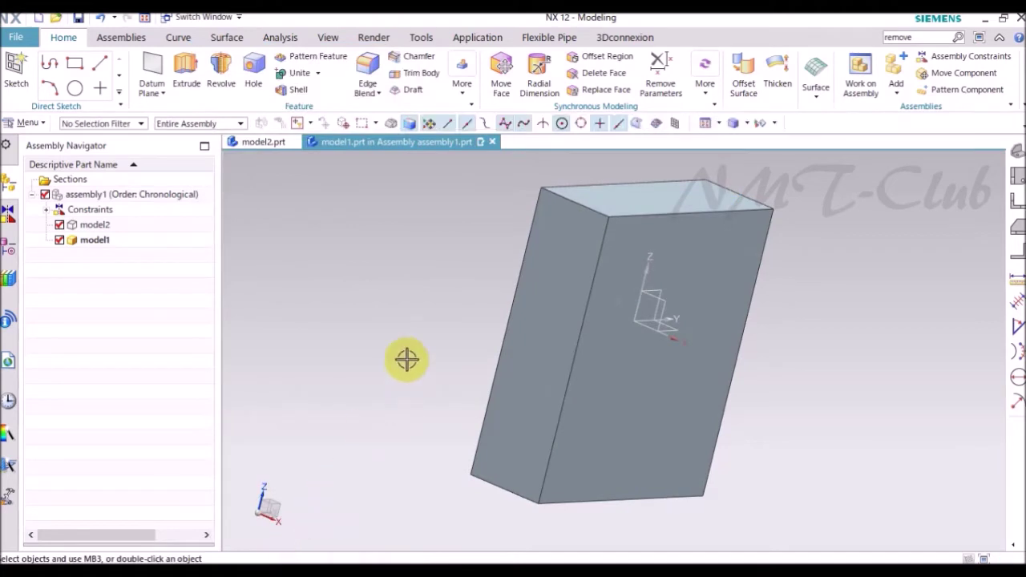
pyautogui.moveTo(408, 360); pyautogui.dragTo(372, 318, button='middle')
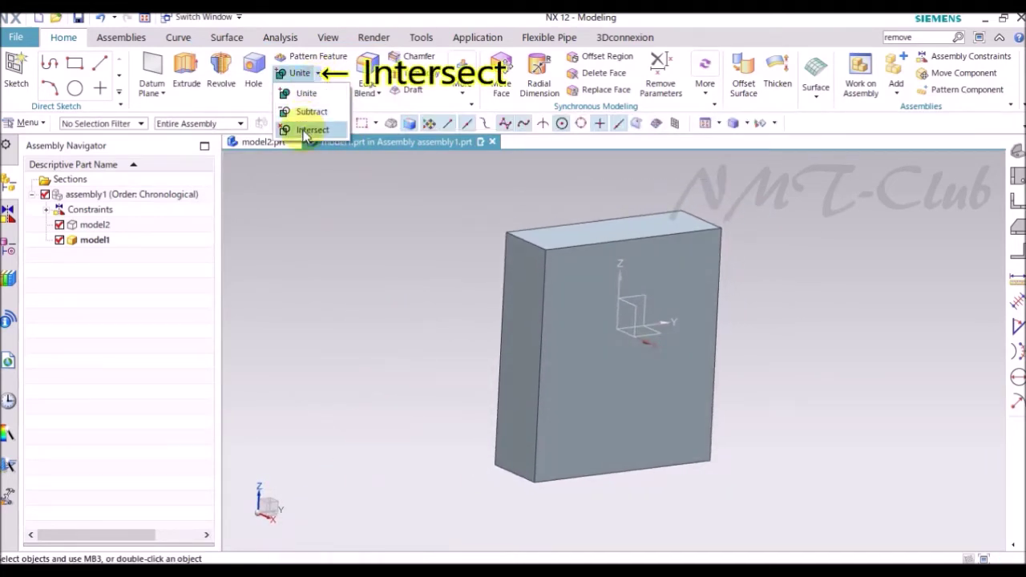
# Step: Intersect the block (target) with model2's case body (tool), selecting across the Entire Assembly
pyautogui.click(309, 131)
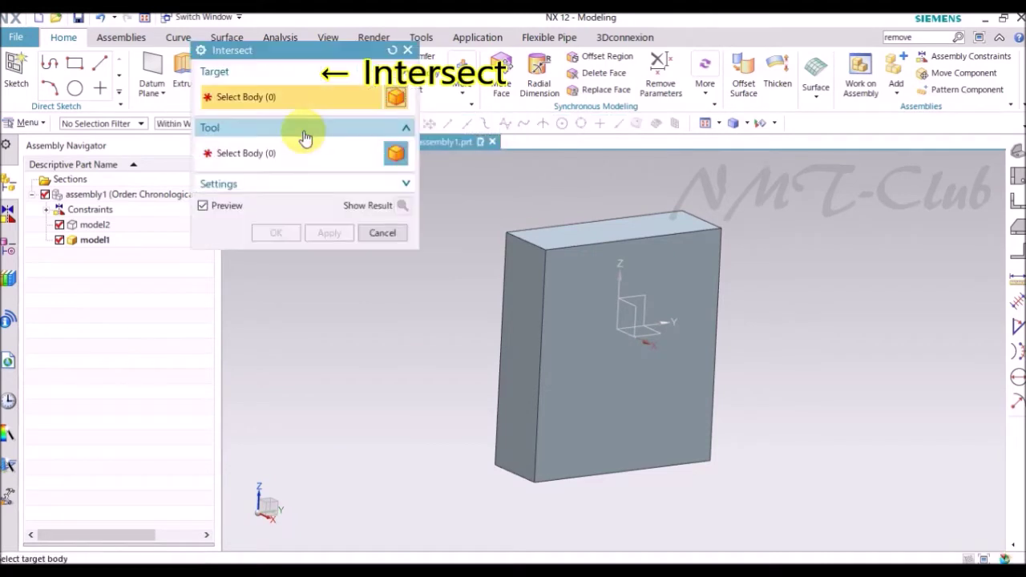
pyautogui.click(559, 388)
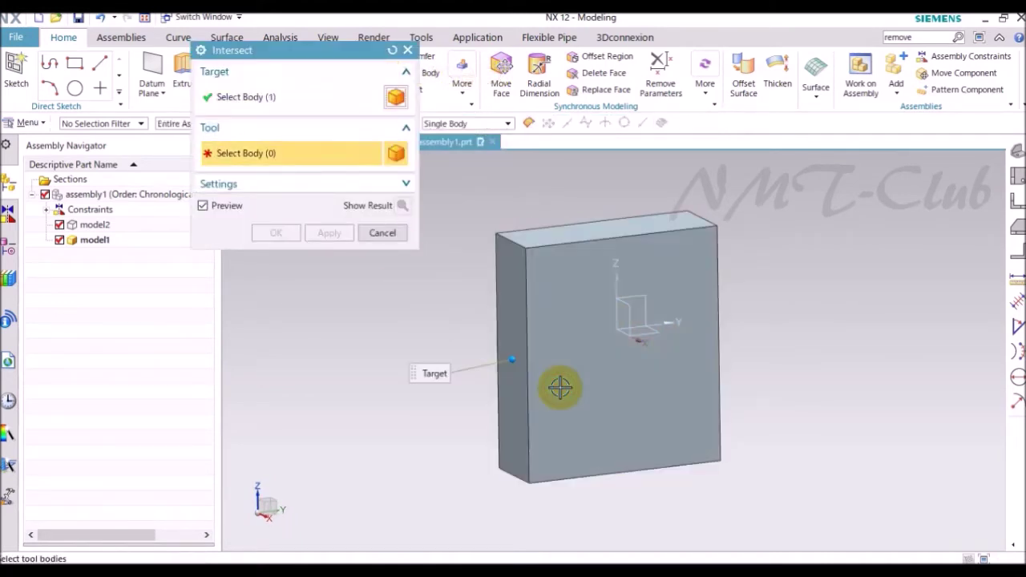
pyautogui.moveTo(577, 366); pyautogui.dragTo(585, 323, button='middle')
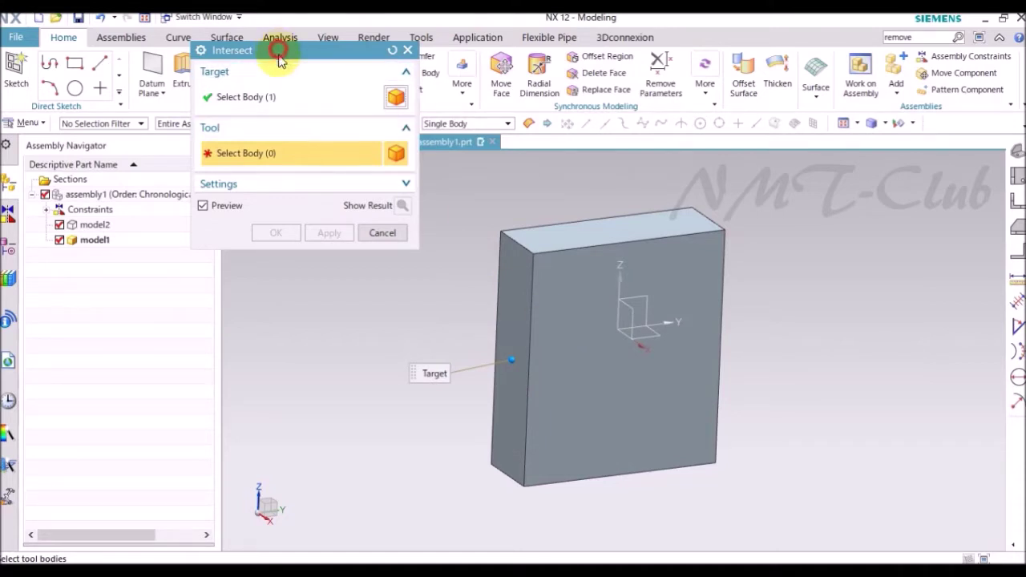
pyautogui.moveTo(279, 51); pyautogui.dragTo(273, 179)
pyautogui.click(201, 124)
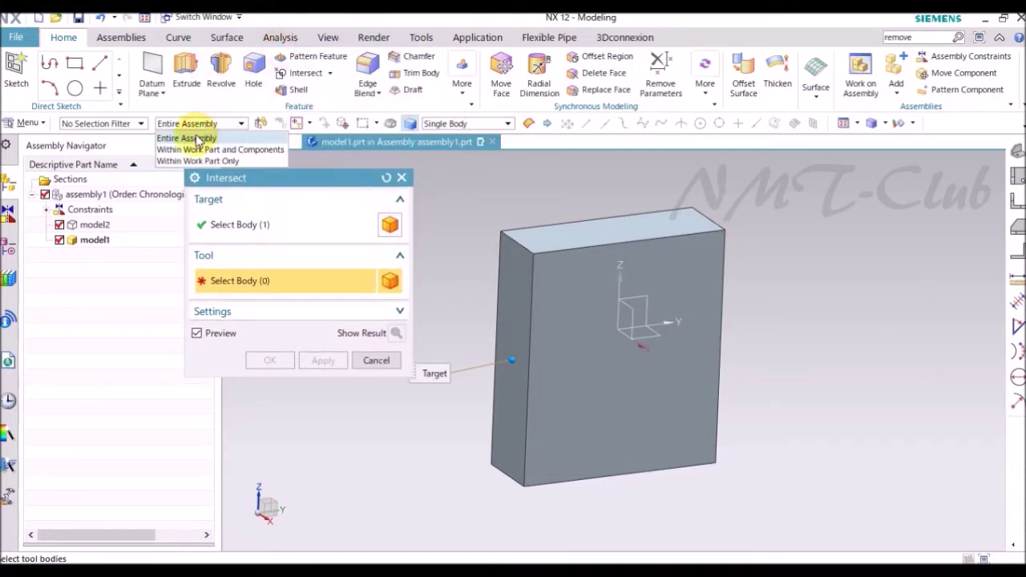
pyautogui.click(197, 140)
pyautogui.moveTo(573, 331); pyautogui.dragTo(619, 318, button='middle')
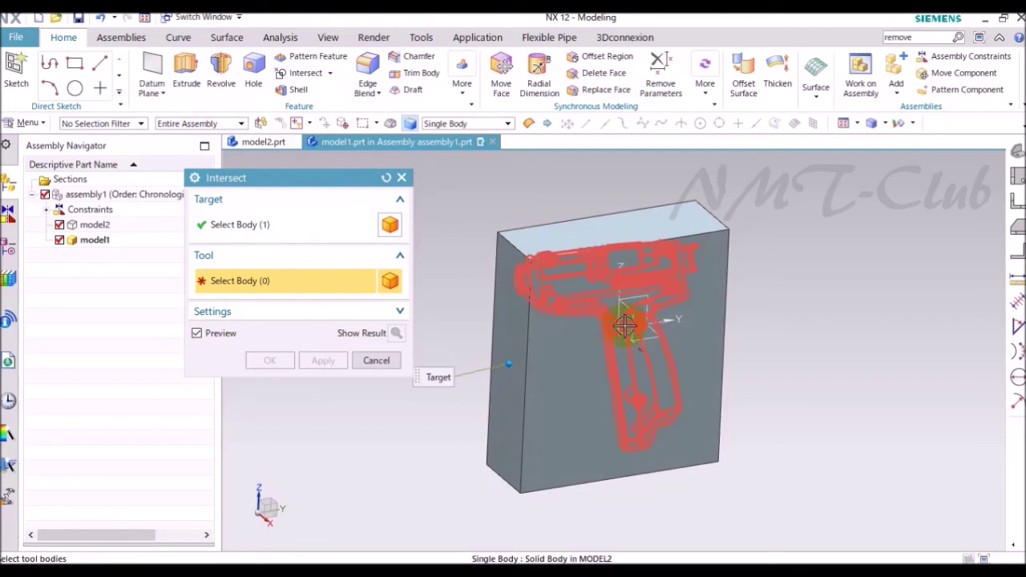
pyautogui.click(588, 343)
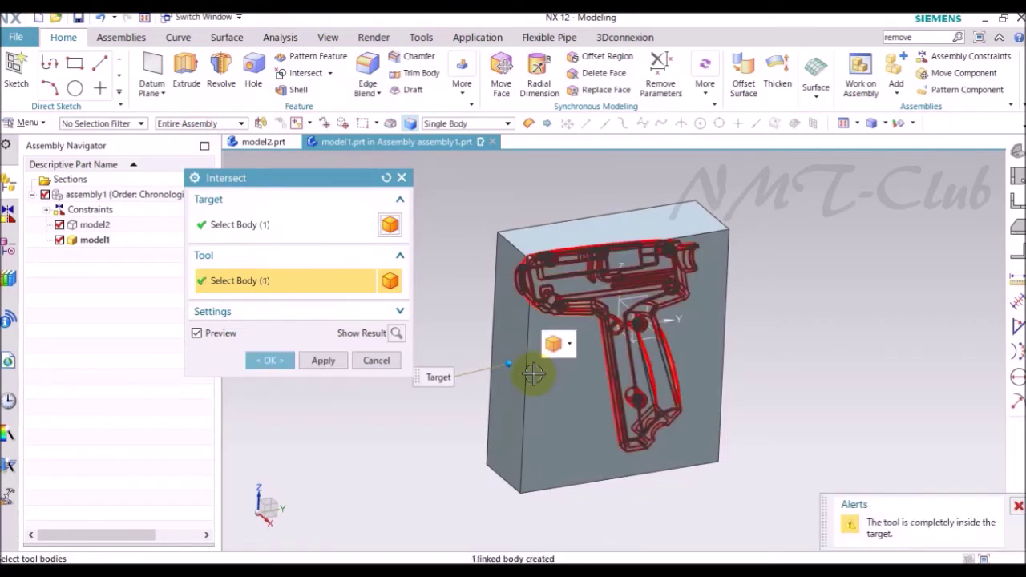
pyautogui.moveTo(497, 383); pyautogui.dragTo(469, 389, button='middle')
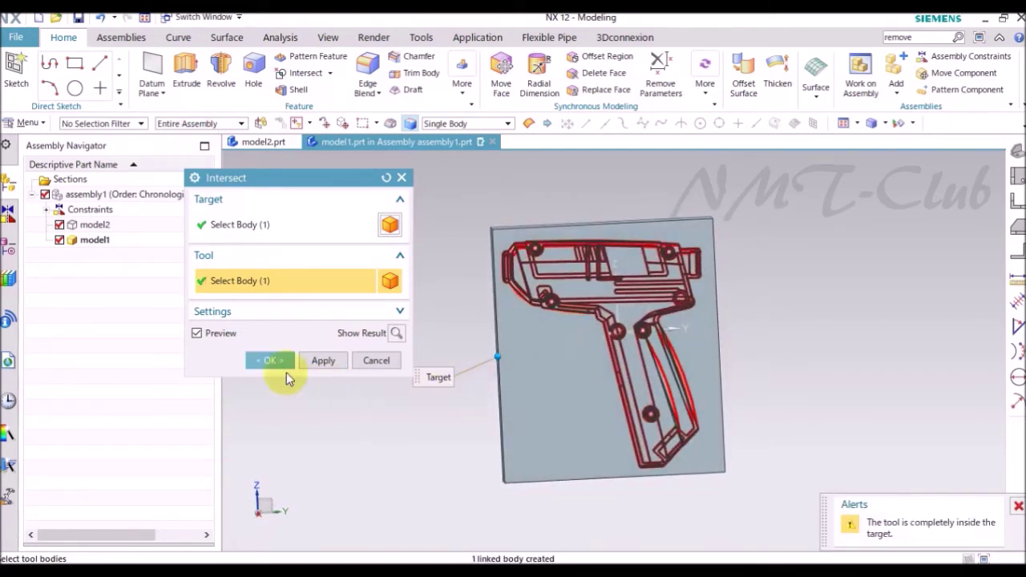
pyautogui.click(270, 360)
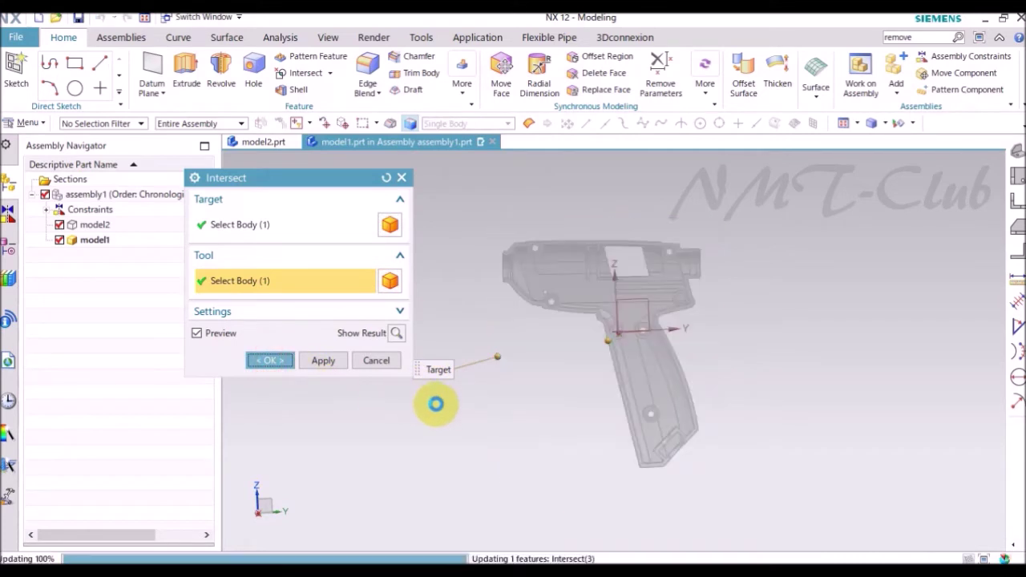
pyautogui.moveTo(534, 414); pyautogui.dragTo(339, 248, button='middle')
# Step: Return to the assembly, hide model2, switch to right view and make model1 the work part
pyautogui.rightClick(354, 250)
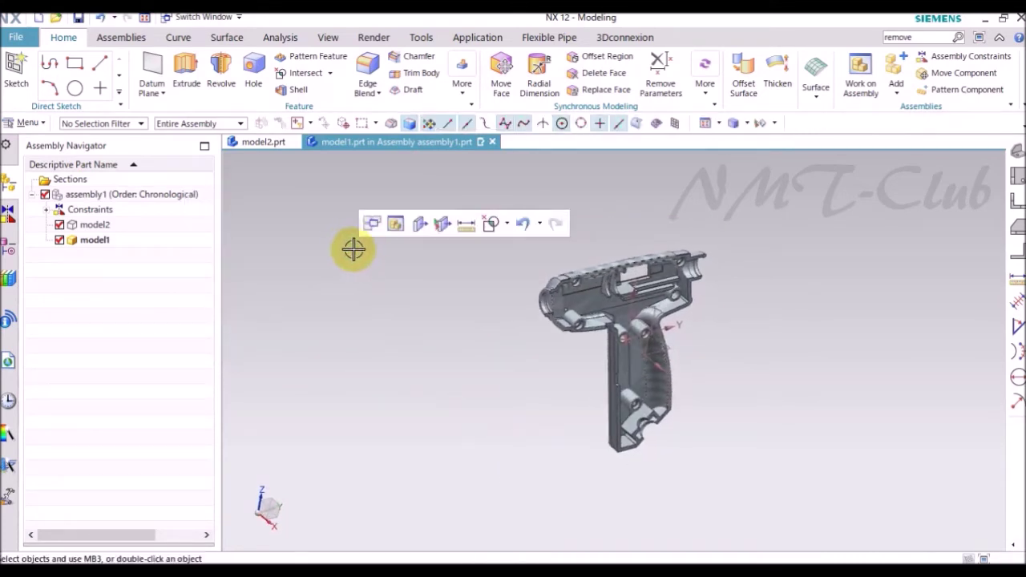
pyautogui.click(395, 226)
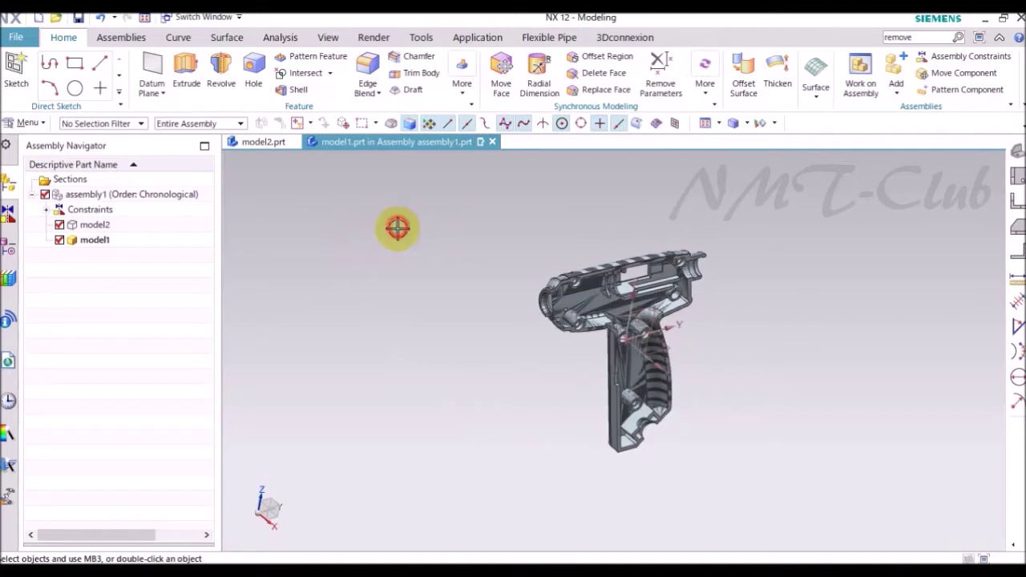
pyautogui.click(60, 225)
pyautogui.hotkey('ctrl', 'alt', 'r')
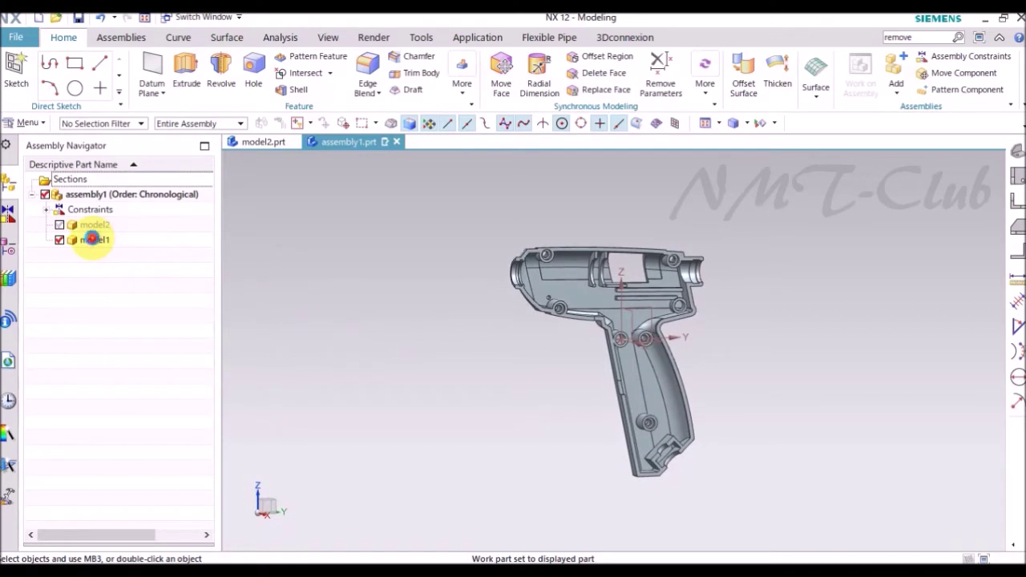
pyautogui.doubleClick(94, 239)
pyautogui.moveTo(411, 297); pyautogui.dragTo(578, 227, button='middle')
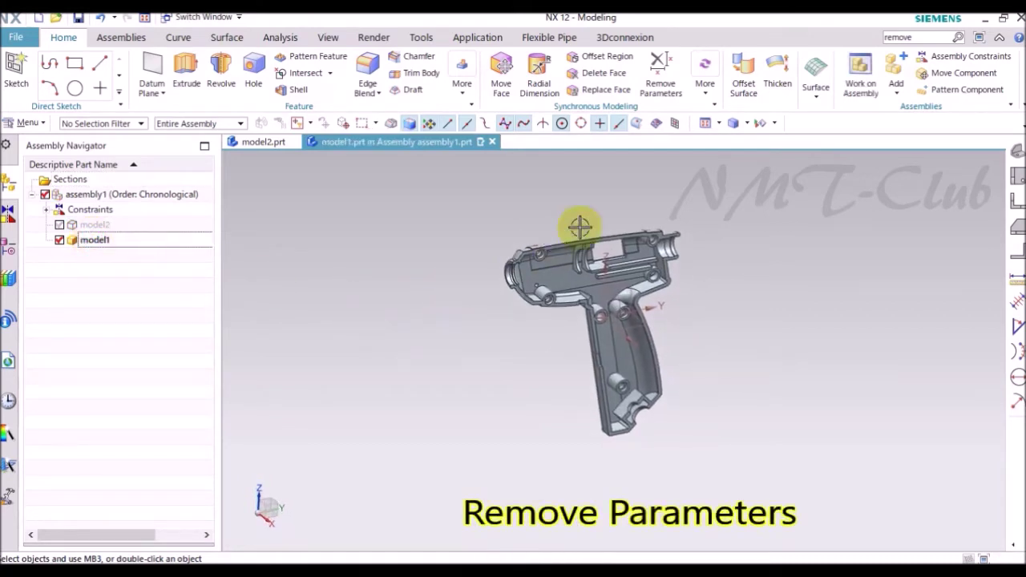
# Step: Remove all parameters from the case body, leaving Body (1) in the part history
pyautogui.click(29, 124)
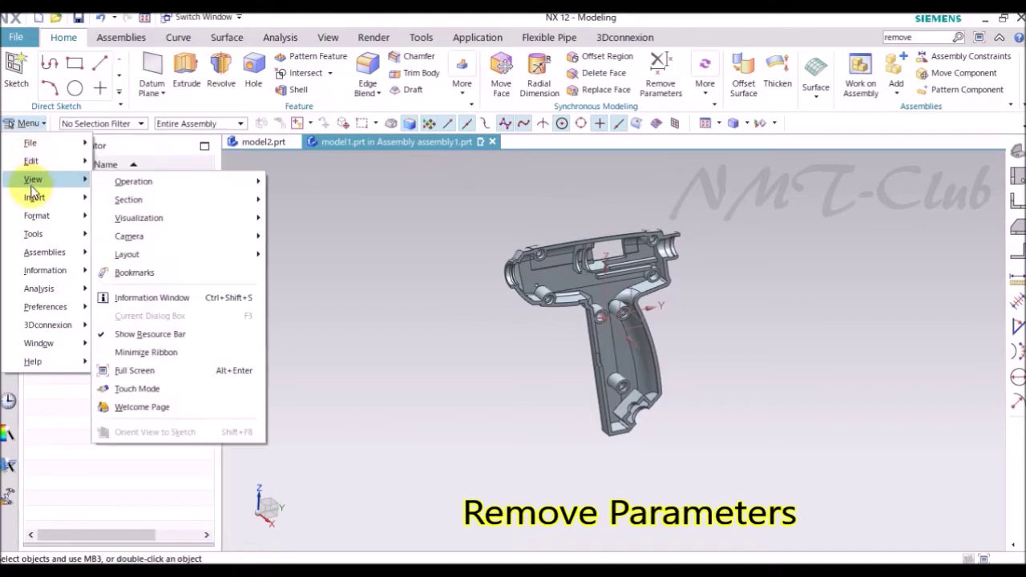
pyautogui.moveTo(32, 162)
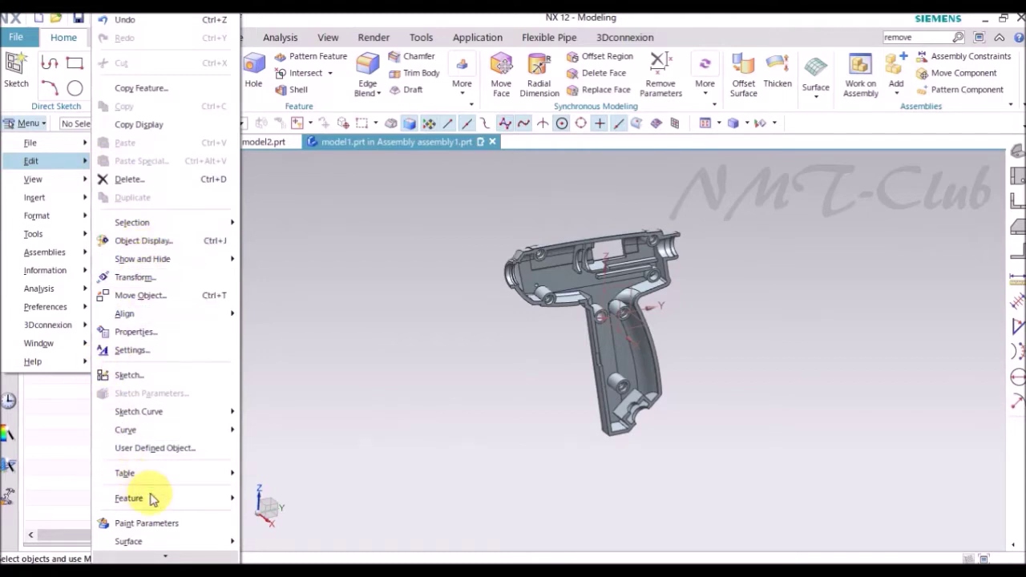
pyautogui.moveTo(128, 497)
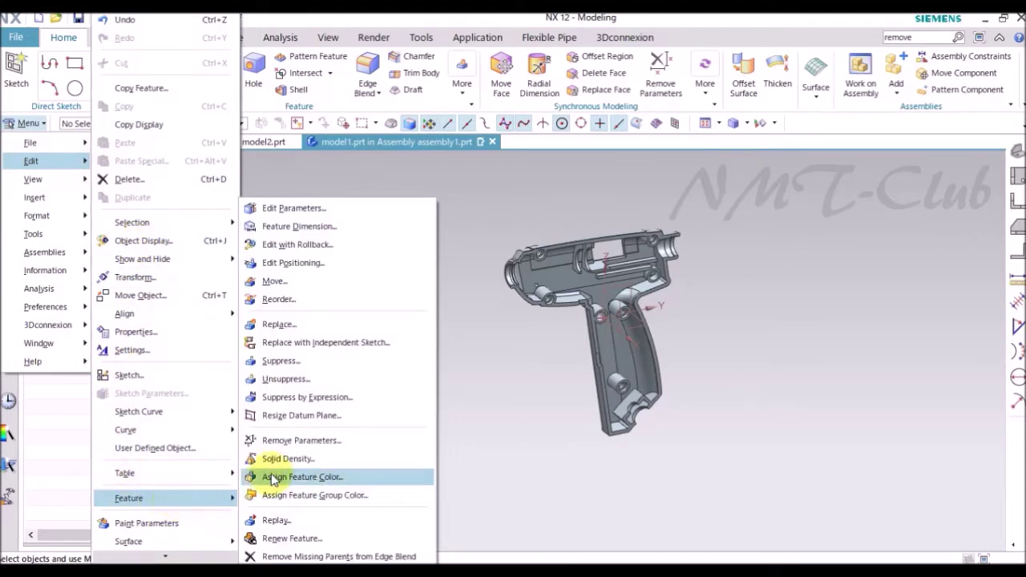
pyautogui.click(334, 443)
pyautogui.moveTo(523, 443); pyautogui.dragTo(689, 417, button='middle')
pyautogui.moveTo(733, 481); pyautogui.dragTo(468, 189)
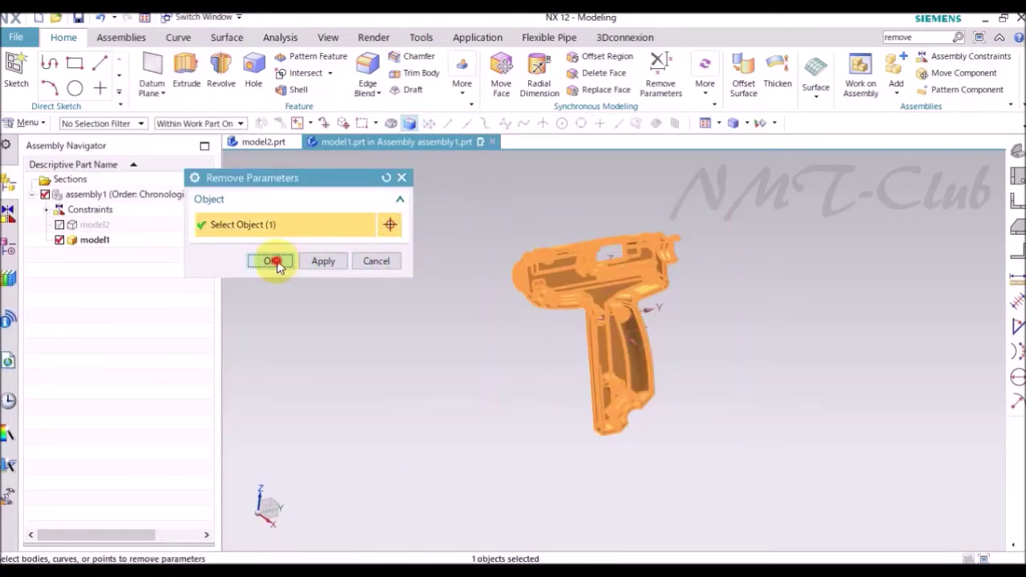
pyautogui.click(273, 261)
pyautogui.click(388, 315)
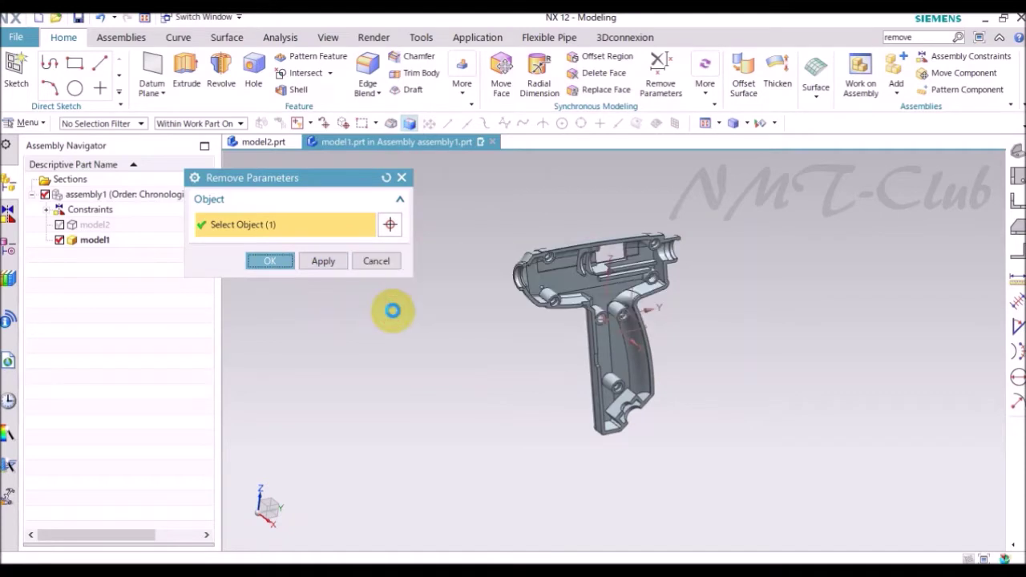
pyautogui.click(8, 248)
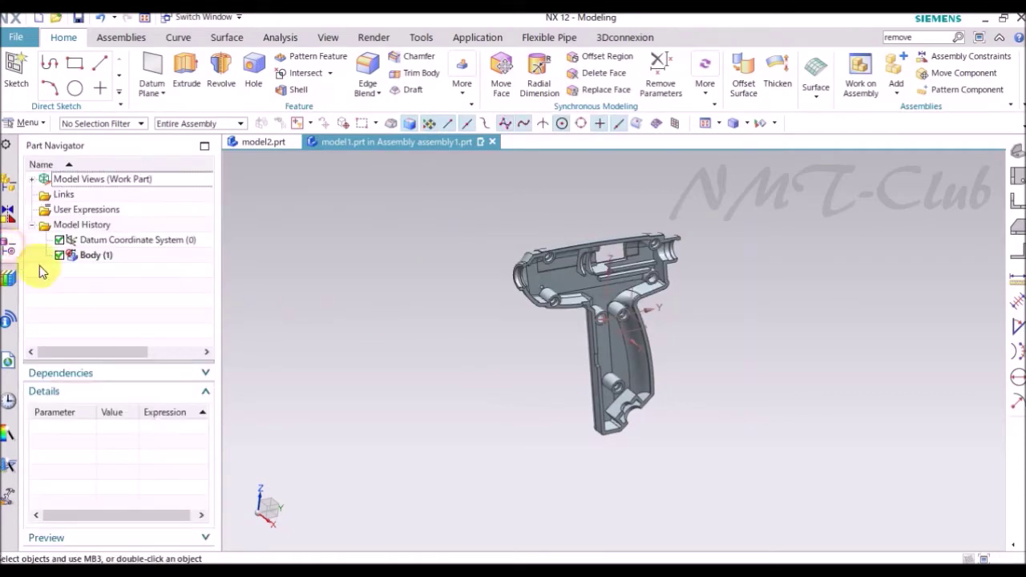
pyautogui.click(91, 256)
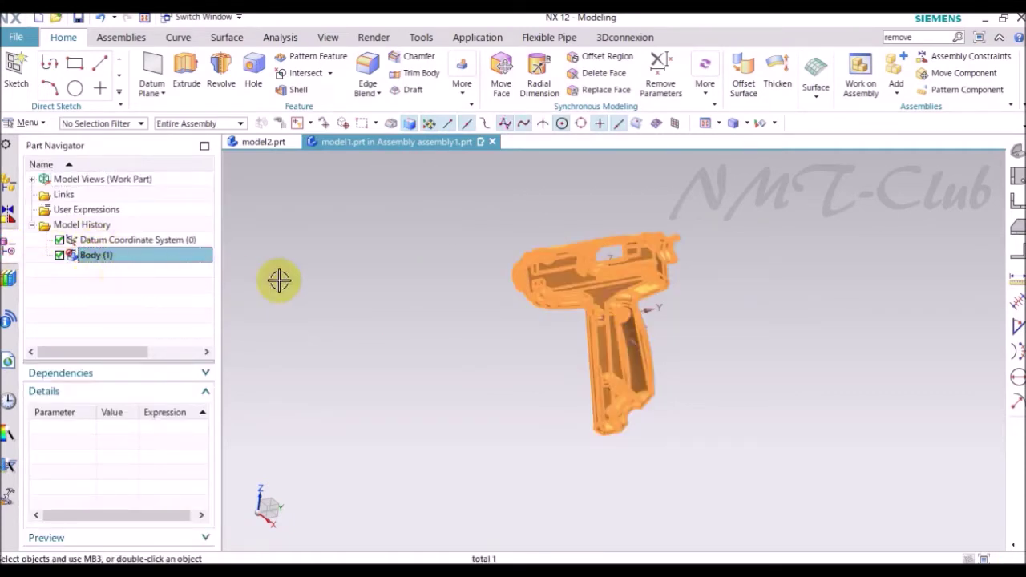
pyautogui.click(333, 279)
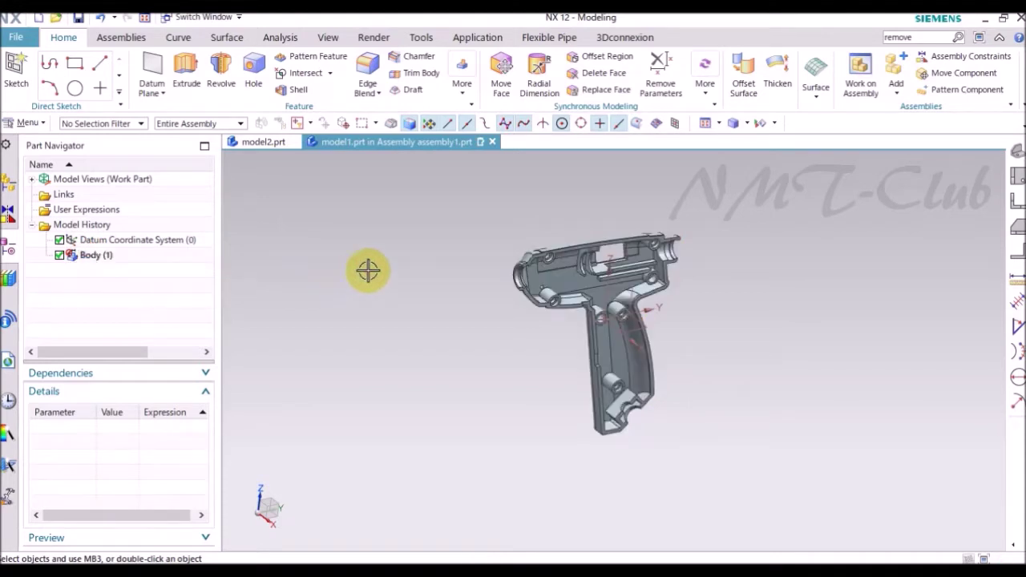
pyautogui.click(460, 89)
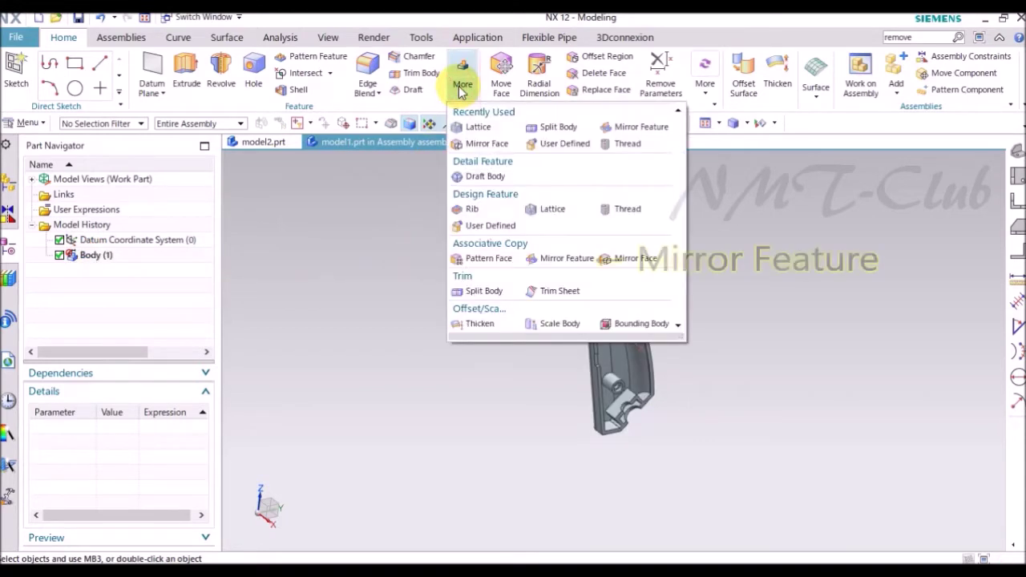
# Step: Mirror Body (1) about the YZ datum plane, creating Mirror Feature (3)
pyautogui.click(565, 261)
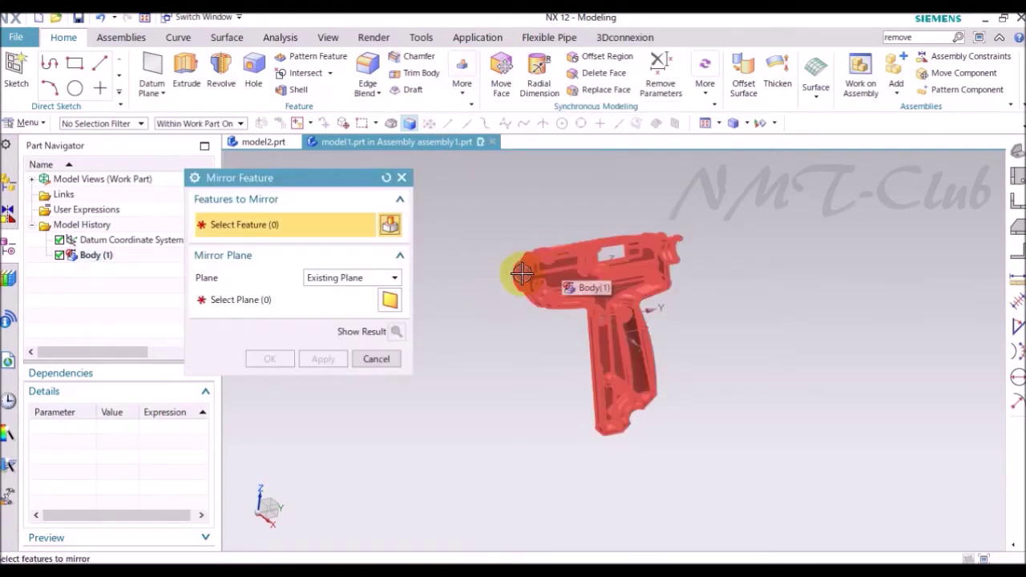
pyautogui.click(488, 287)
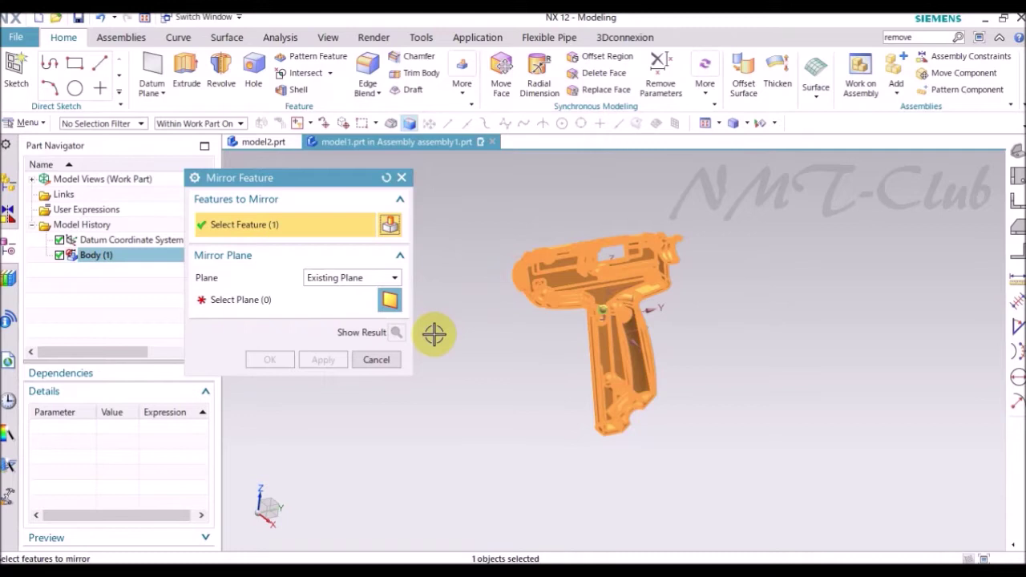
pyautogui.click(224, 302)
pyautogui.moveTo(504, 363)
pyautogui.mouseDown(button='middle')
pyautogui.moveTo(628, 351)
pyautogui.moveTo(635, 302)
pyautogui.mouseUp(button='middle')
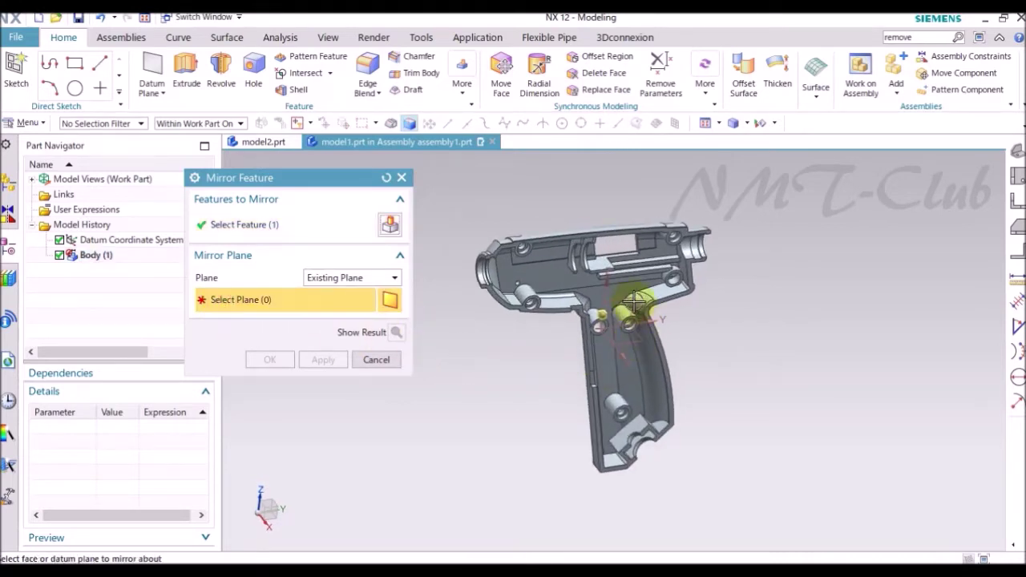
pyautogui.click(633, 299)
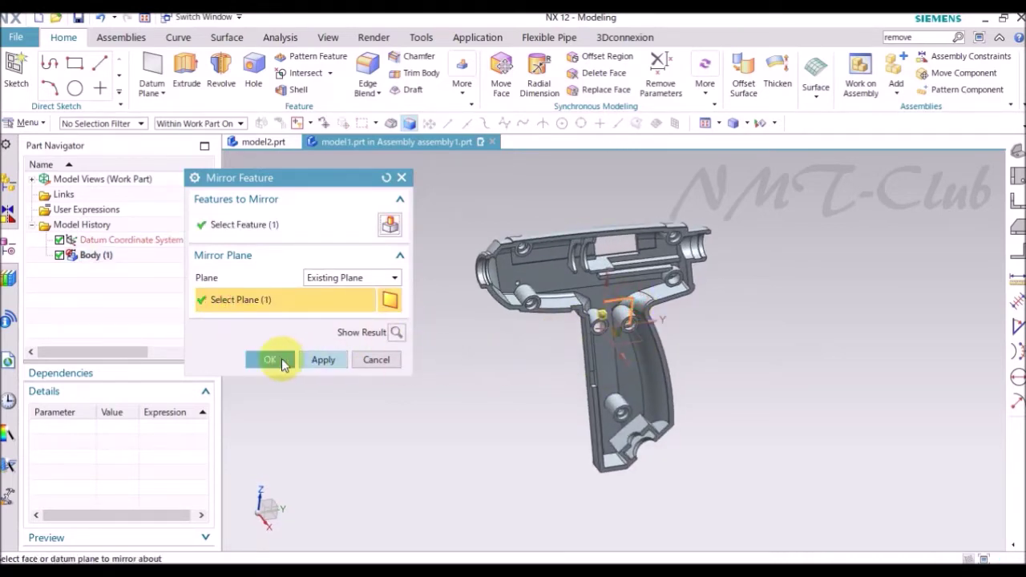
pyautogui.click(270, 358)
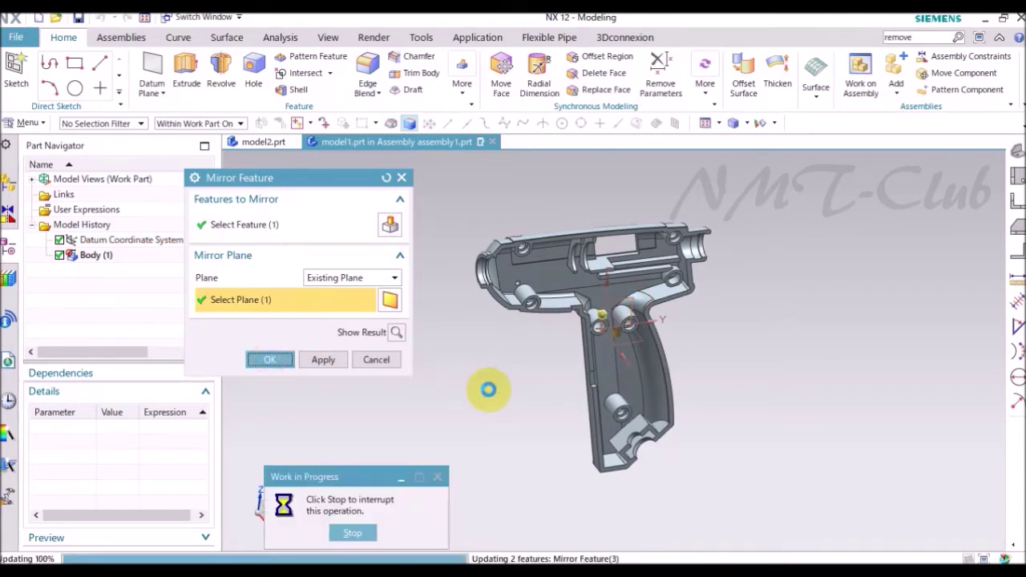
pyautogui.moveTo(491, 390); pyautogui.dragTo(494, 390, button='middle')
pyautogui.click(28, 124)
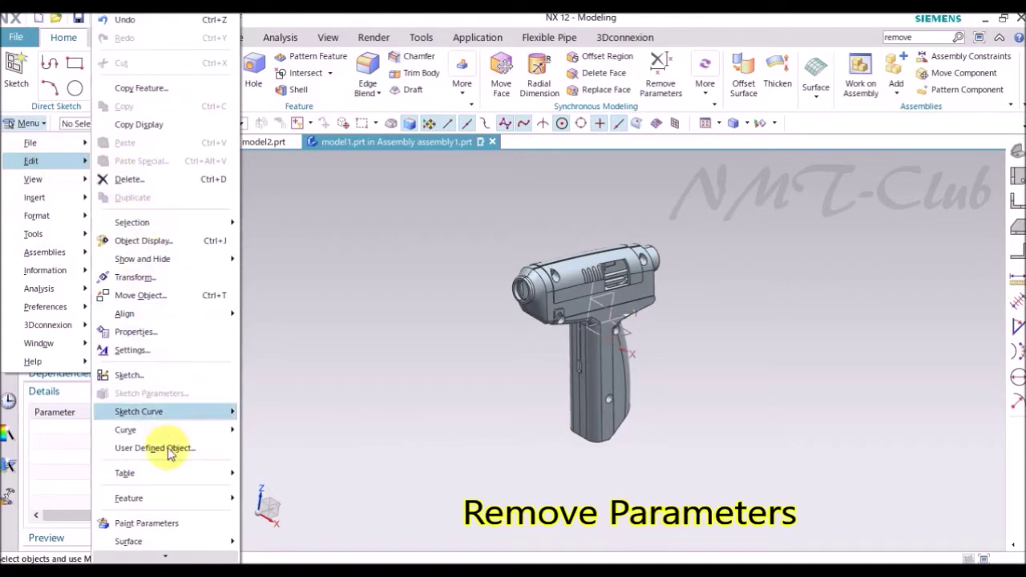
pyautogui.moveTo(128, 498)
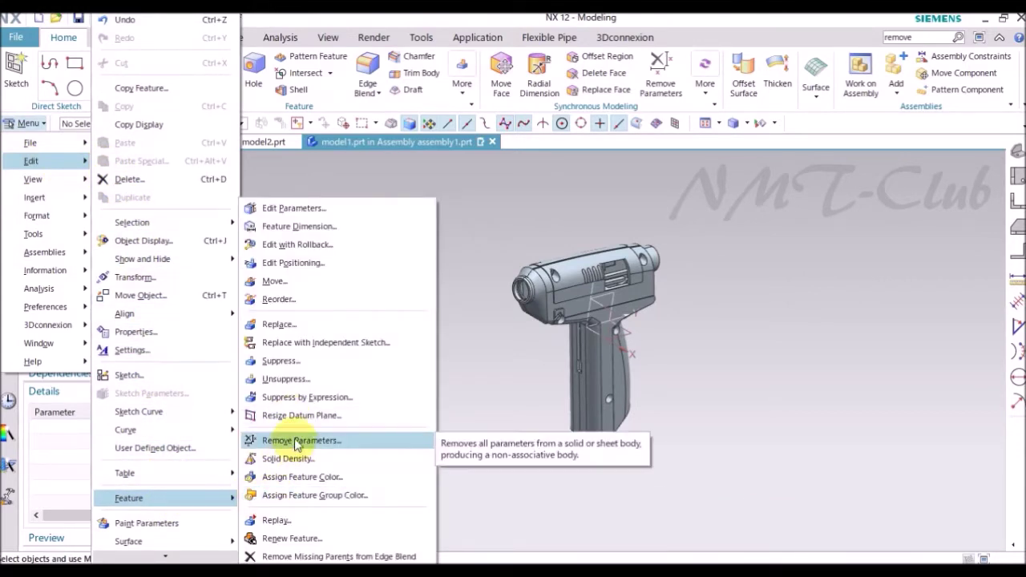
# Step: Remove parameters from the mirrored bodies
pyautogui.click(298, 442)
pyautogui.click(528, 238)
pyautogui.click(282, 268)
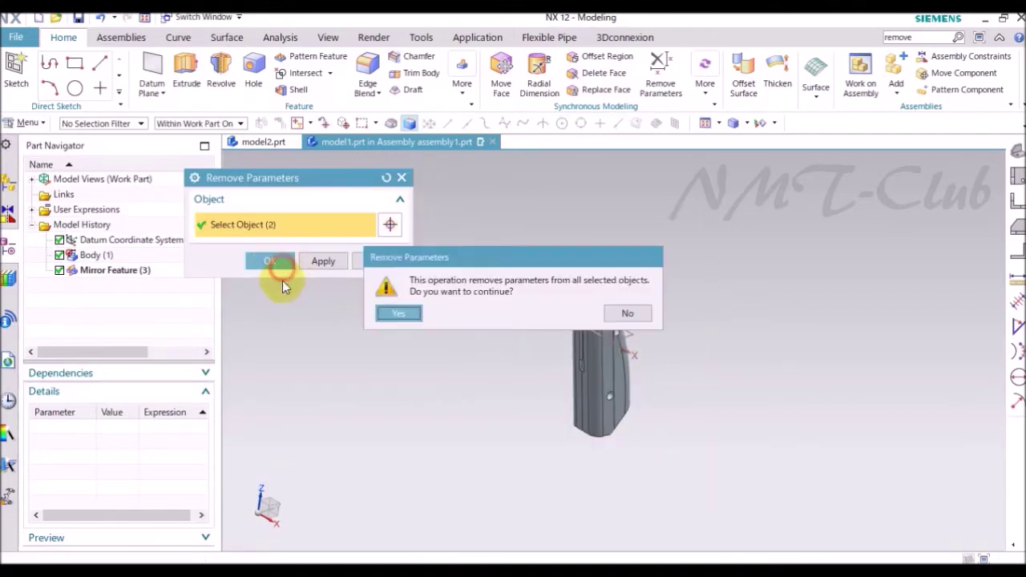
pyautogui.click(386, 318)
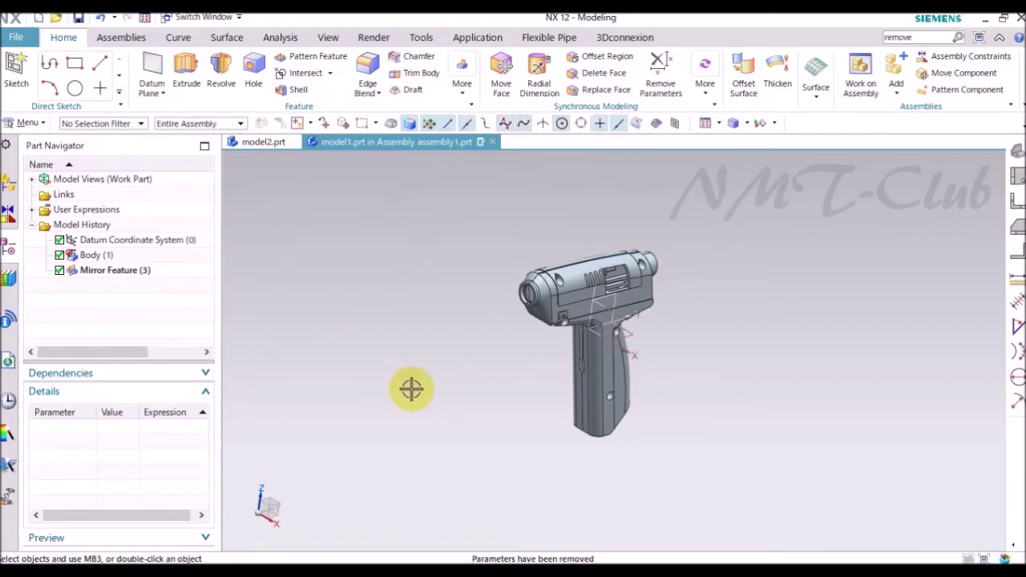
# Step: Delete the original Body (1), leaving only the mirrored Body (3)
pyautogui.click(90, 273)
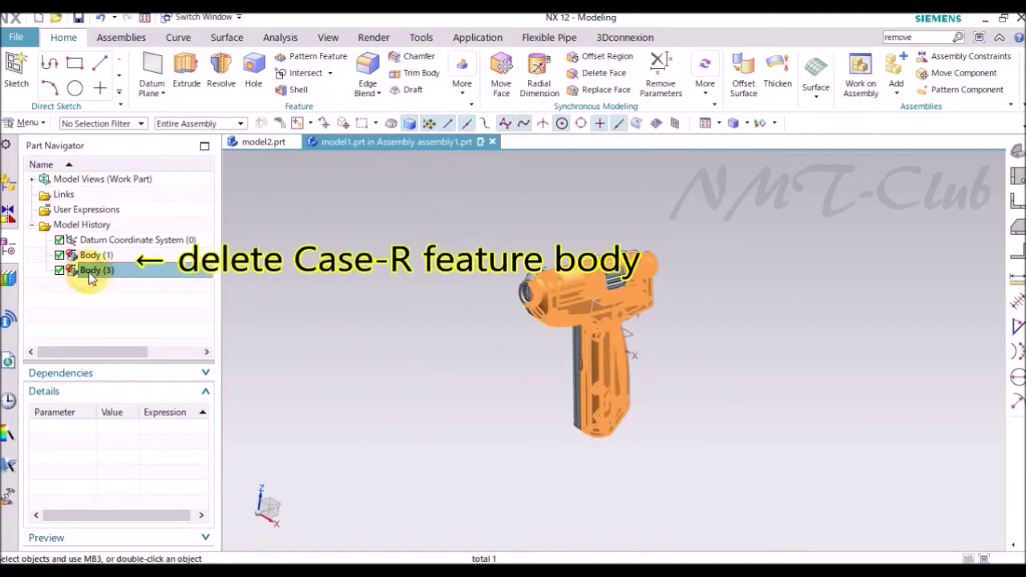
pyautogui.click(92, 257)
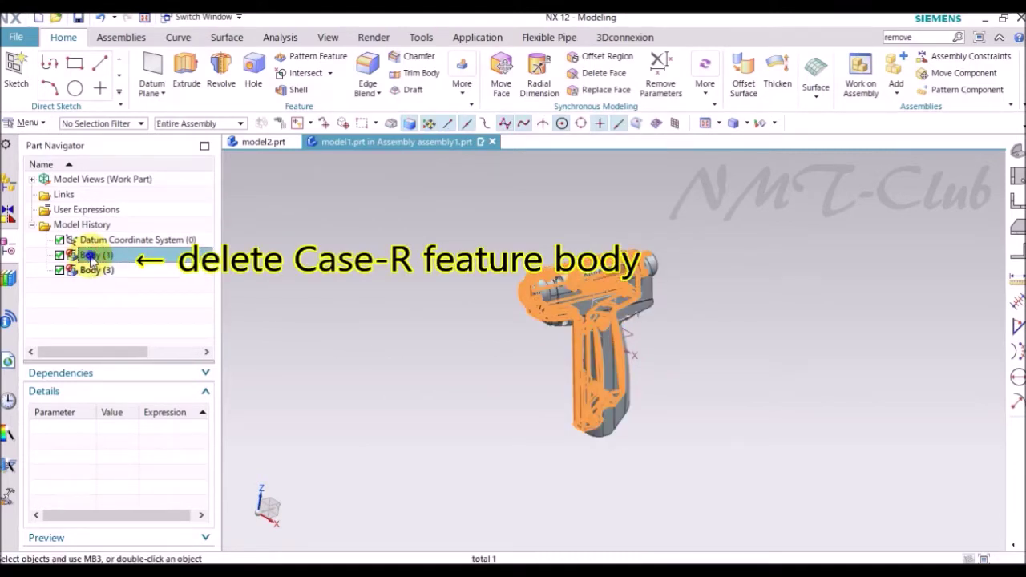
pyautogui.rightClick(90, 259)
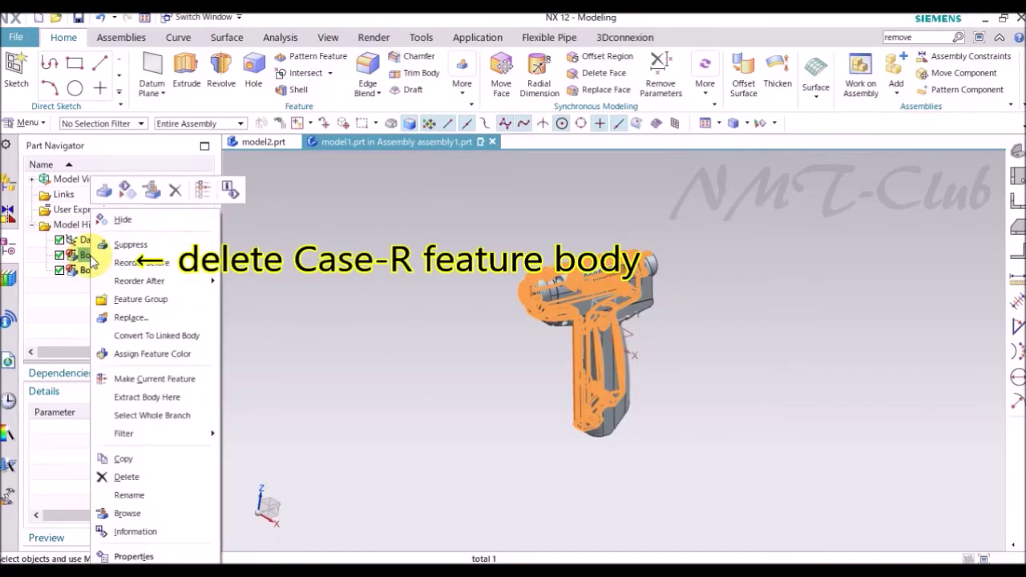
pyautogui.click(175, 192)
pyautogui.moveTo(367, 325)
pyautogui.mouseDown(button='middle')
pyautogui.moveTo(436, 344)
pyautogui.moveTo(327, 325)
pyautogui.mouseUp(button='middle')
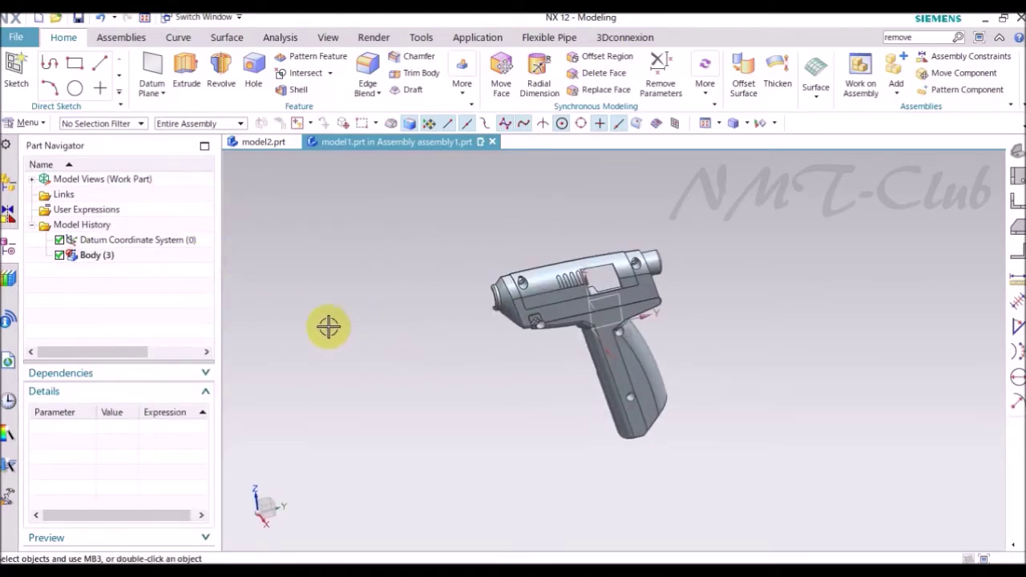
pyautogui.rightClick(295, 256)
# Step: Inspect the assembled glue gun with model2 shown, then hide model2 and make model1 the work part
pyautogui.click(348, 231)
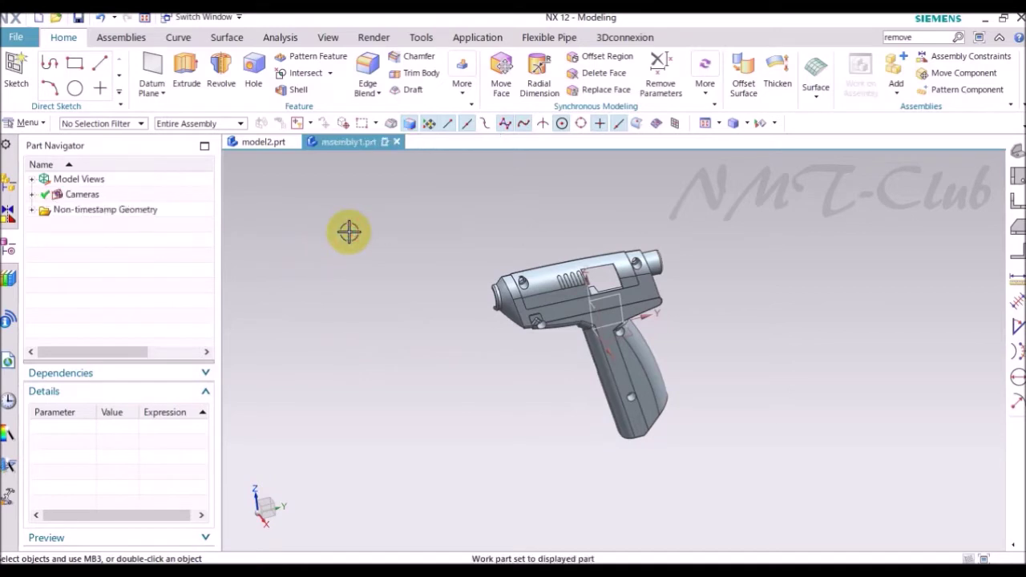
pyautogui.click(16, 186)
pyautogui.click(59, 225)
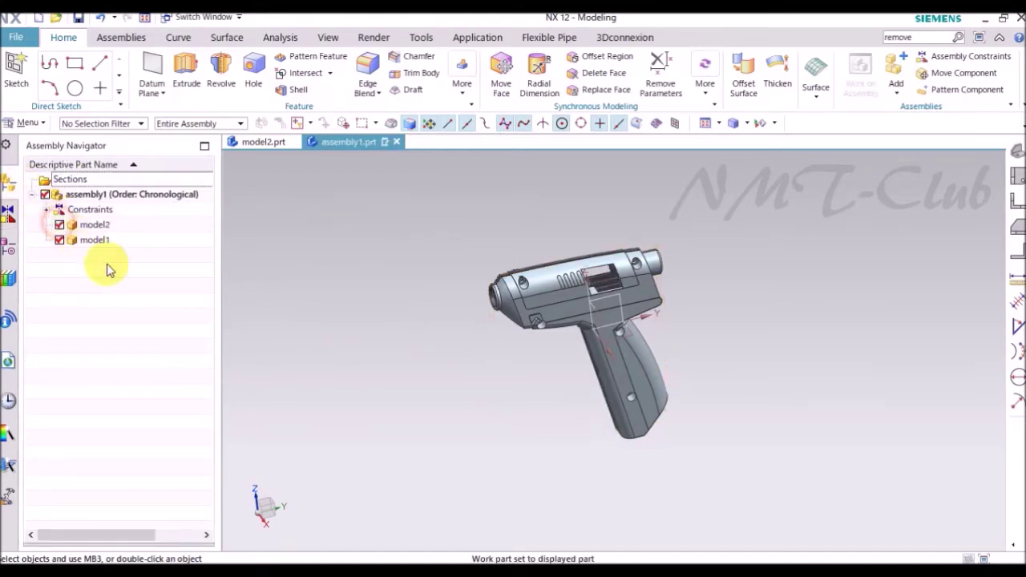
pyautogui.moveTo(384, 406)
pyautogui.mouseDown(button='middle')
pyautogui.moveTo(417, 411)
pyautogui.moveTo(391, 443)
pyautogui.mouseUp(button='middle')
pyautogui.press('Home')
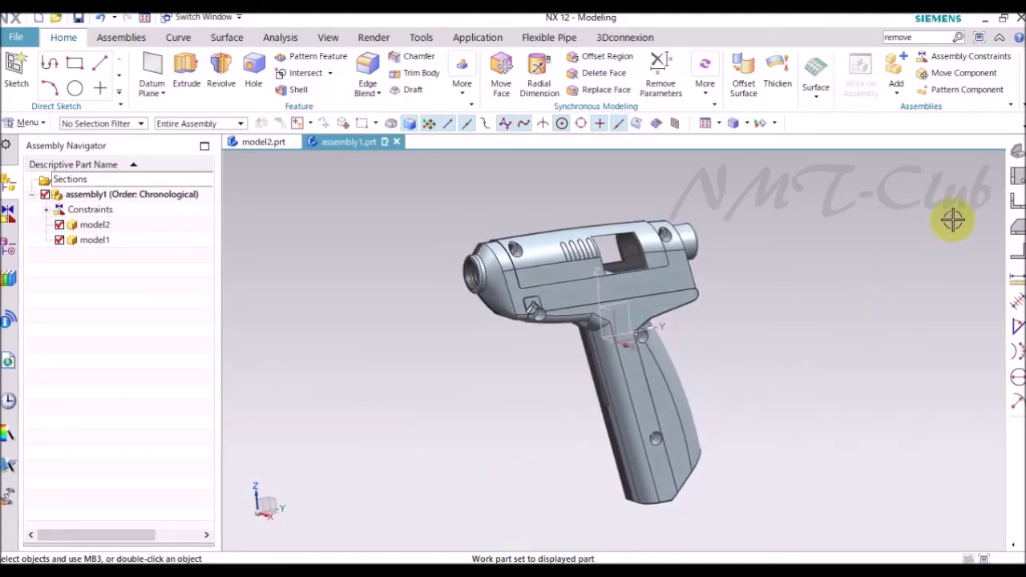
pyautogui.press('End')
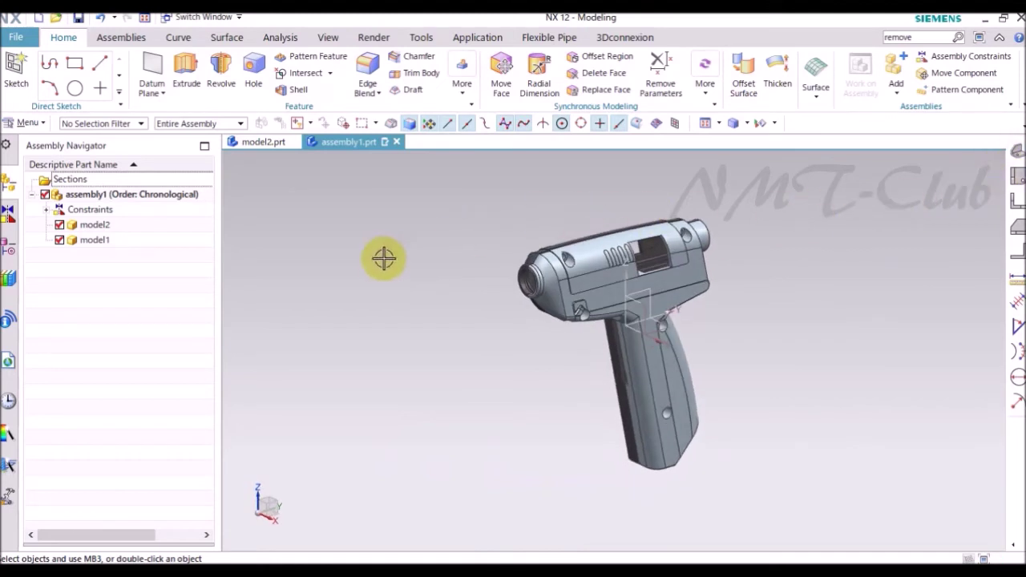
pyautogui.click(59, 225)
pyautogui.doubleClick(90, 242)
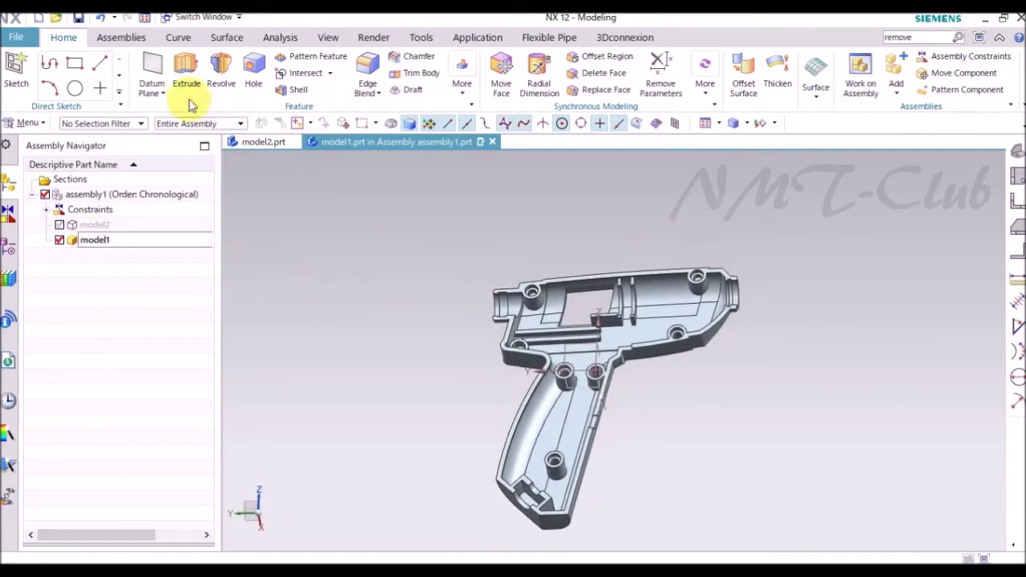
# Step: Start an extrusion with a new sketch on a screw boss's top face
pyautogui.click(186, 74)
pyautogui.click(390, 96)
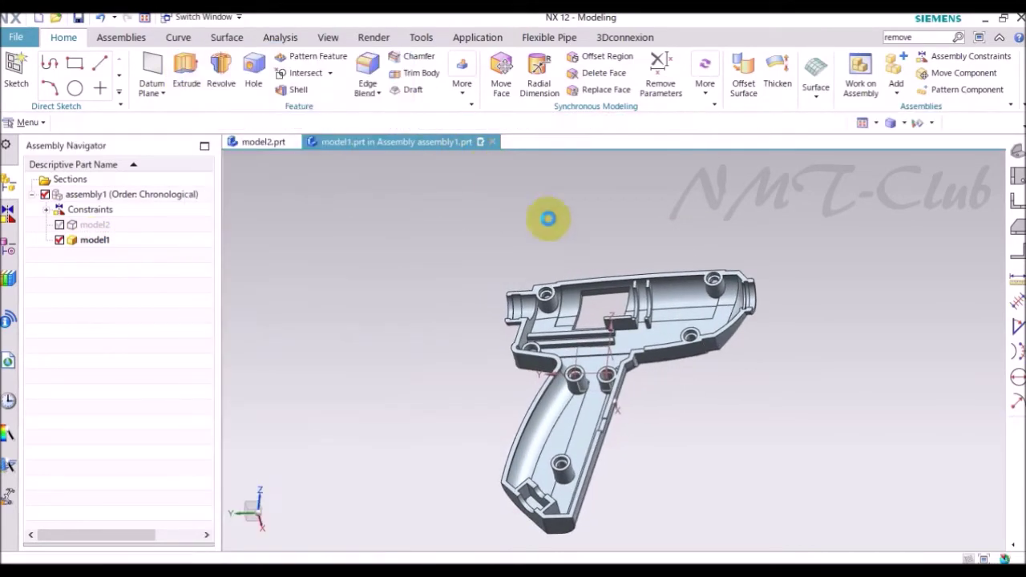
pyautogui.scroll(5, 548, 308)
pyautogui.scroll(3, 547, 309)
pyautogui.click(557, 249)
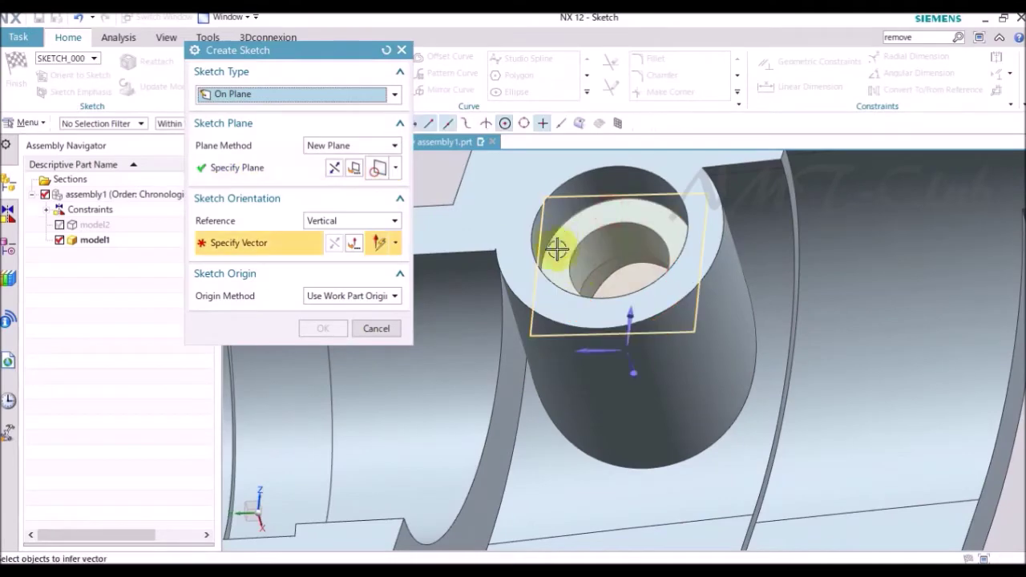
# Step: Accept the boss-face sketch orientation and start Project Curve with Single Curve selection
pyautogui.click(630, 318)
pyautogui.click(322, 328)
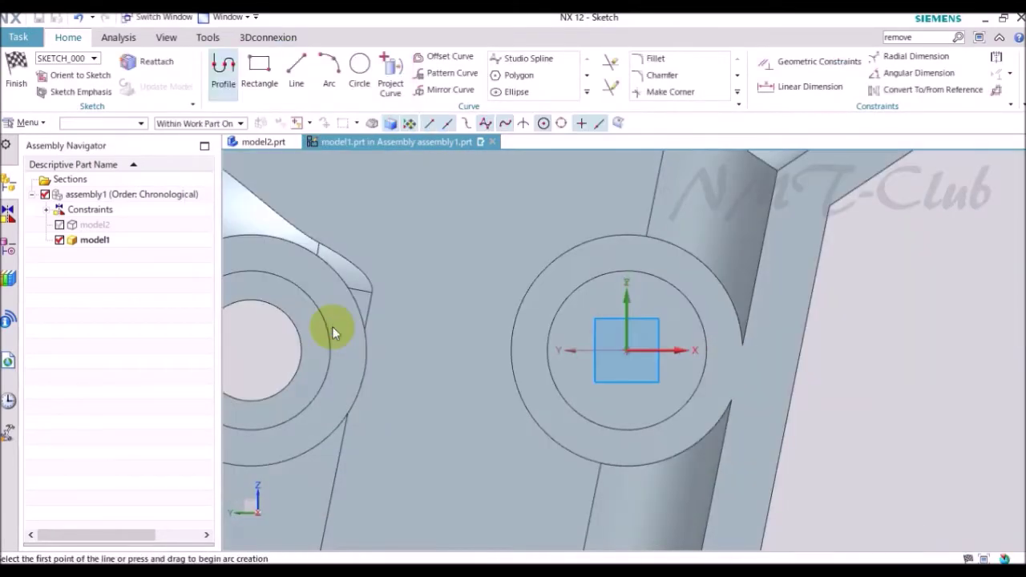
pyautogui.click(390, 70)
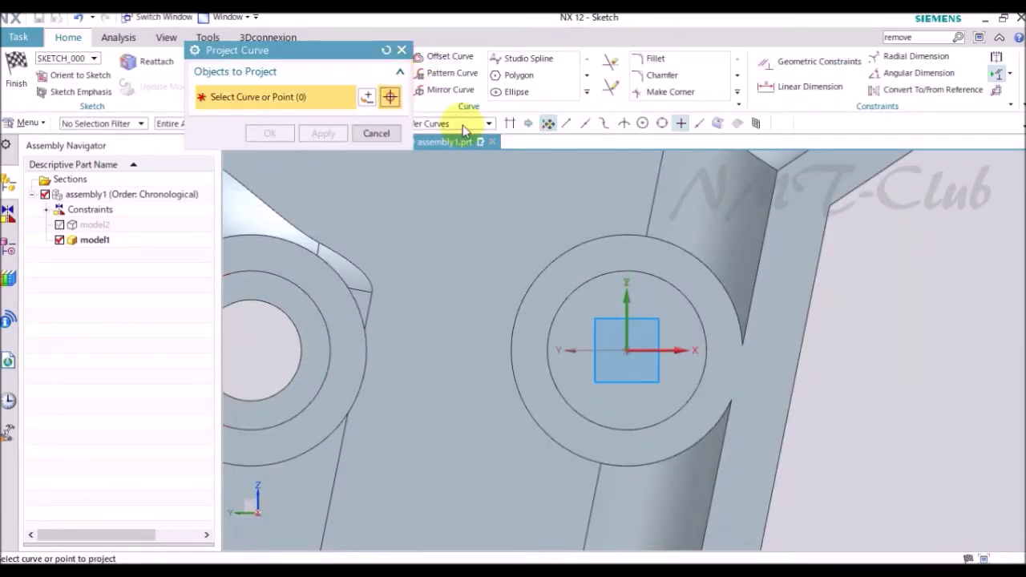
pyautogui.click(464, 123)
pyautogui.click(443, 143)
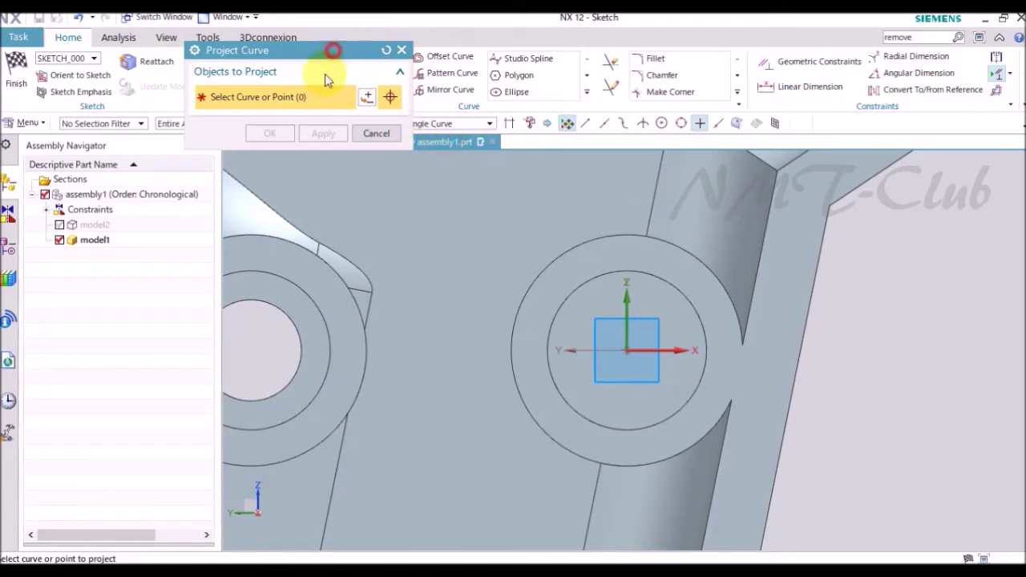
# Step: Project the remaining boss hole edges into the sketch and finish the sketch
pyautogui.moveTo(333, 50); pyautogui.dragTo(295, 191)
pyautogui.moveTo(577, 233); pyautogui.dragTo(605, 222, button='middle')
pyautogui.scroll(2, 641, 251)
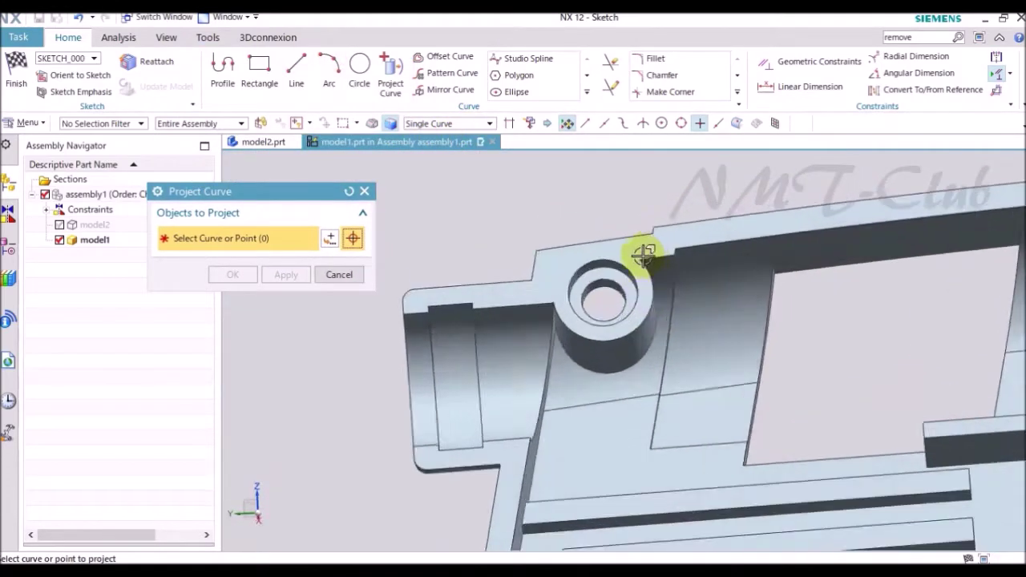
pyautogui.scroll(5, 418, 377)
pyautogui.scroll(-5, 494, 257)
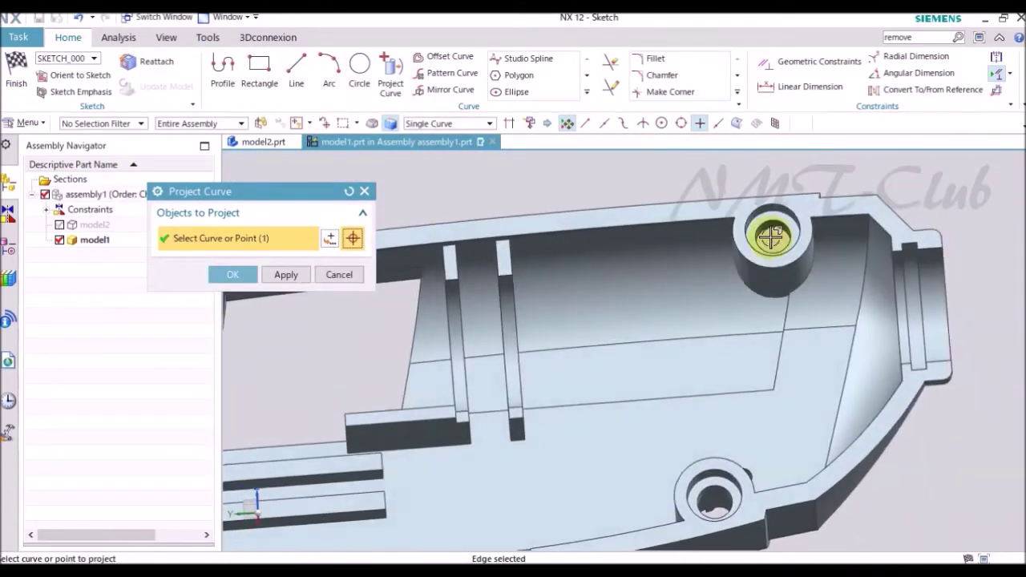
pyautogui.scroll(5, 745, 240)
pyautogui.click(737, 218)
pyautogui.scroll(-3, 689, 208)
pyautogui.scroll(-2, 669, 393)
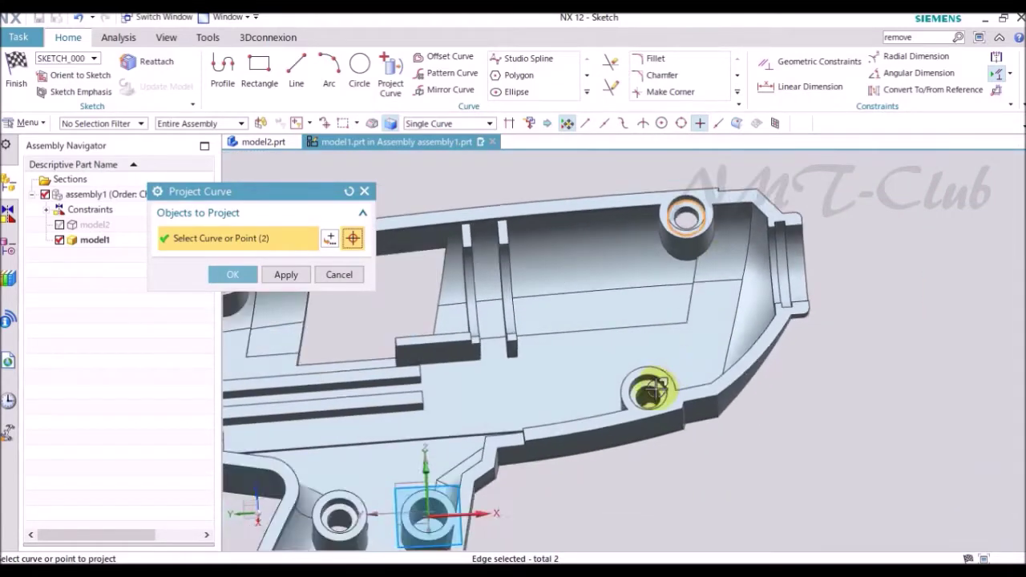
pyautogui.scroll(5, 659, 330)
pyautogui.click(661, 303)
pyautogui.scroll(-3, 681, 288)
pyautogui.scroll(2, 511, 366)
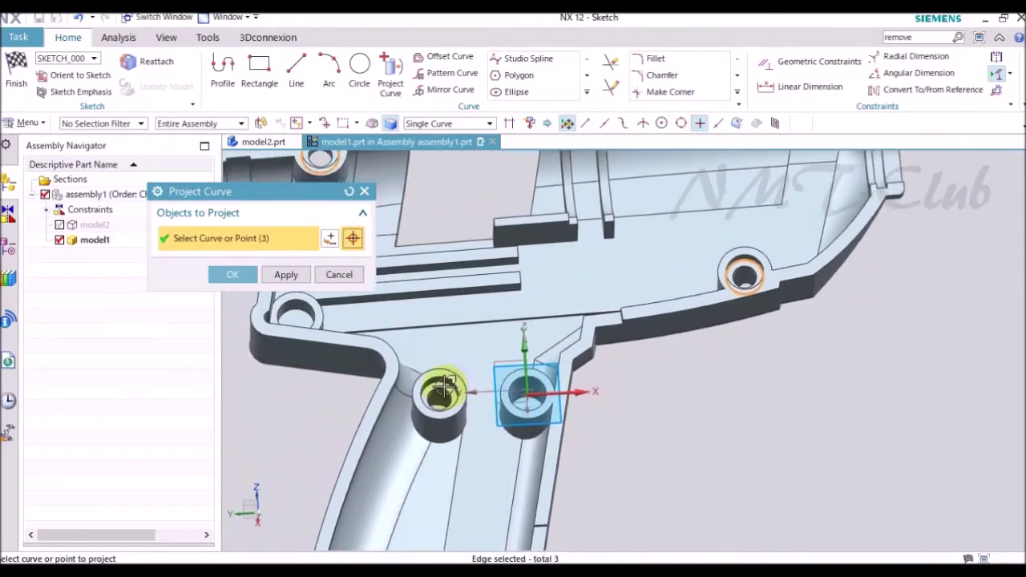
pyautogui.scroll(3, 437, 340)
pyautogui.scroll(-3, 570, 302)
pyautogui.scroll(3, 607, 393)
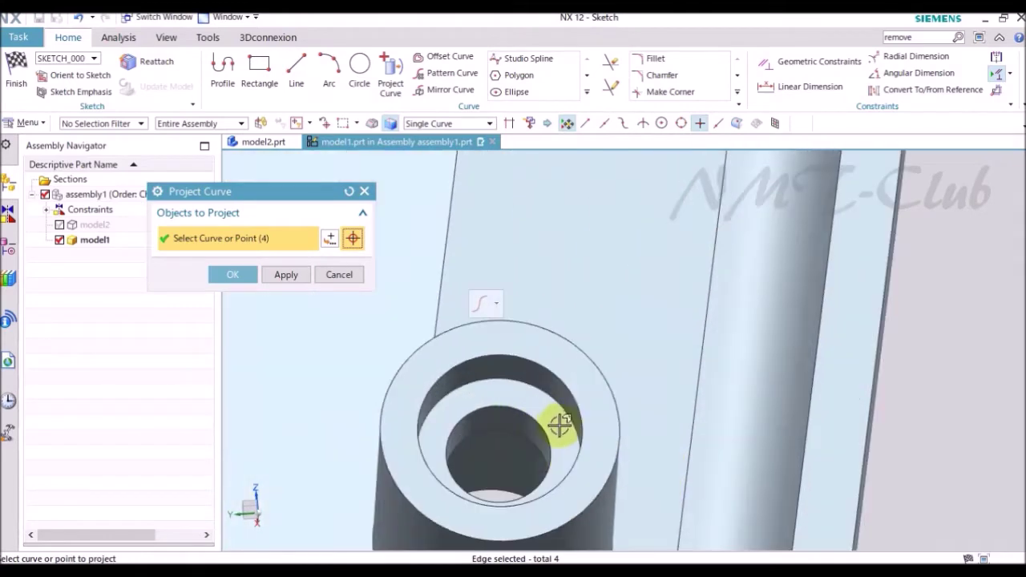
pyautogui.scroll(-3, 553, 408)
pyautogui.click(232, 275)
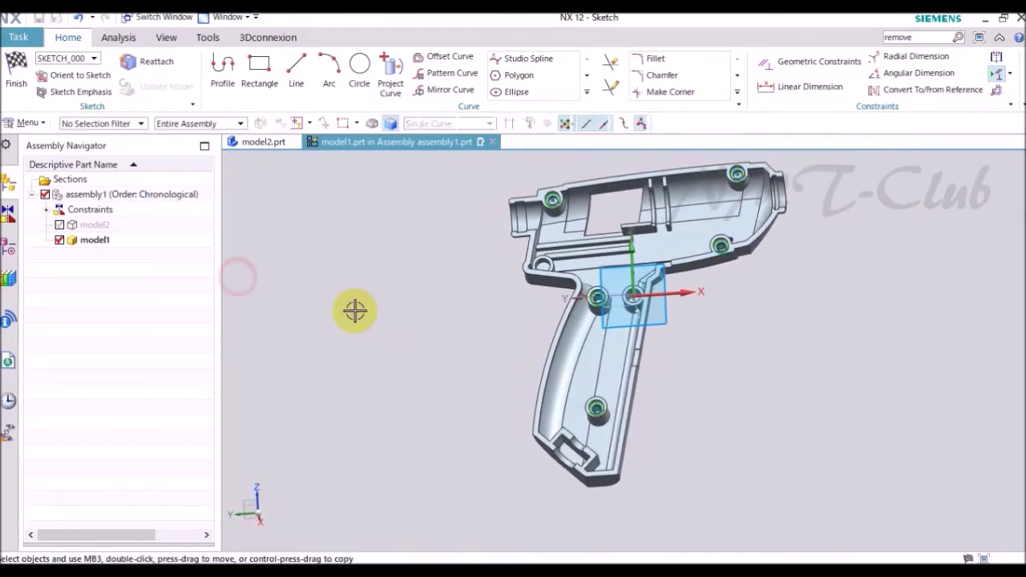
pyautogui.rightClick(429, 250)
pyautogui.click(436, 259)
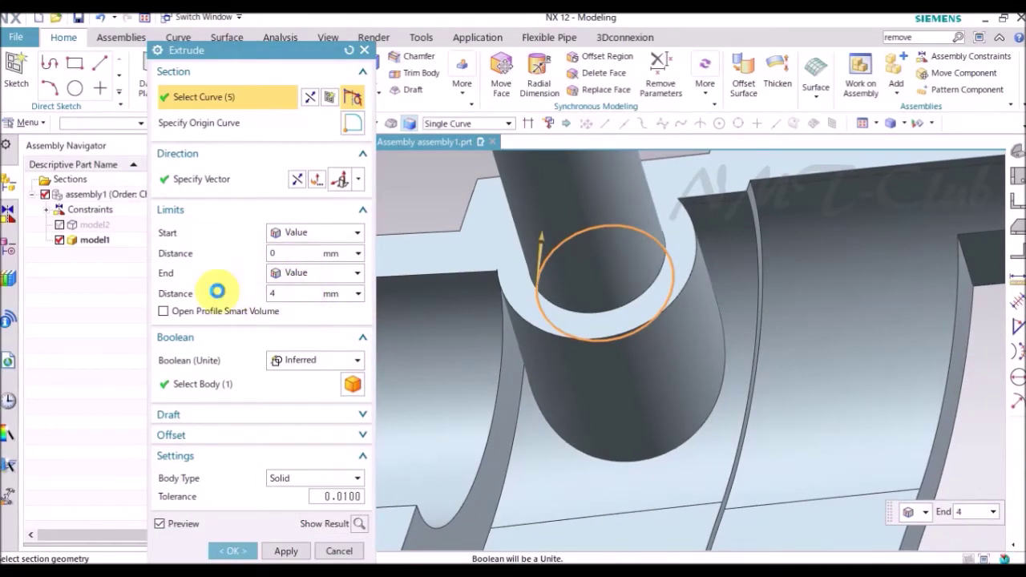
# Step: Extrude the five boss circles 4 mm, united with the case body
pyautogui.click(321, 361)
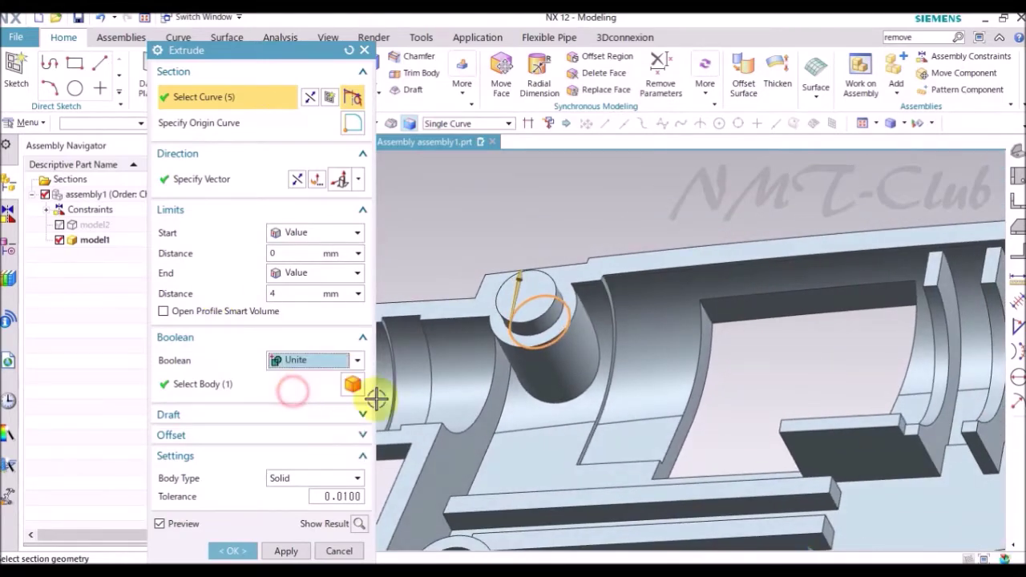
pyautogui.click(231, 550)
pyautogui.moveTo(372, 436)
pyautogui.mouseDown(button='middle')
pyautogui.moveTo(376, 413)
pyautogui.moveTo(345, 369)
pyautogui.mouseUp(button='middle')
# Step: Start another extrusion with a new sketch section
pyautogui.click(186, 72)
pyautogui.click(327, 96)
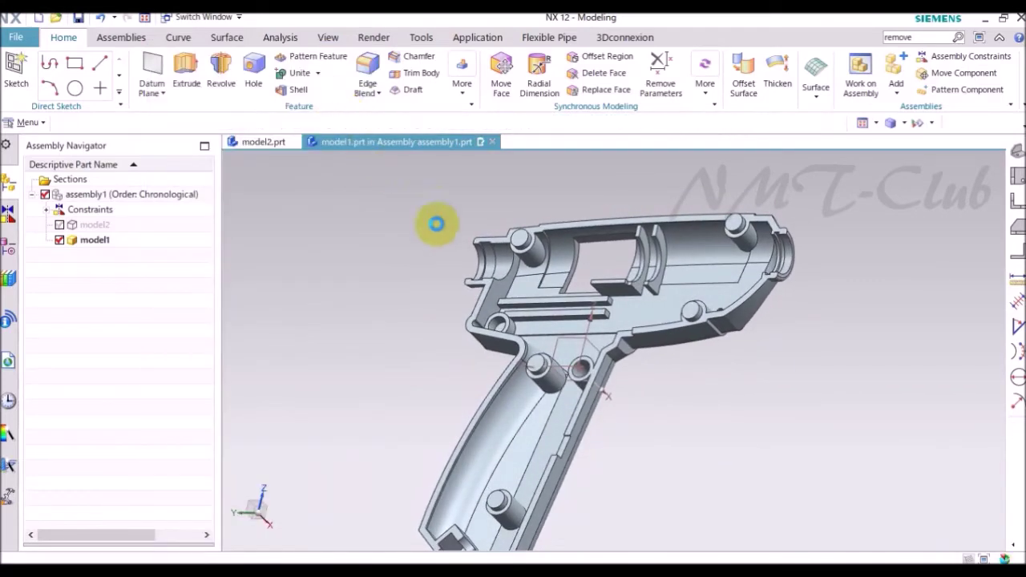
pyautogui.scroll(3, 480, 320)
# Step: Sketch a circle on the case face, centred on the upper-left boss arc centre
pyautogui.click(634, 315)
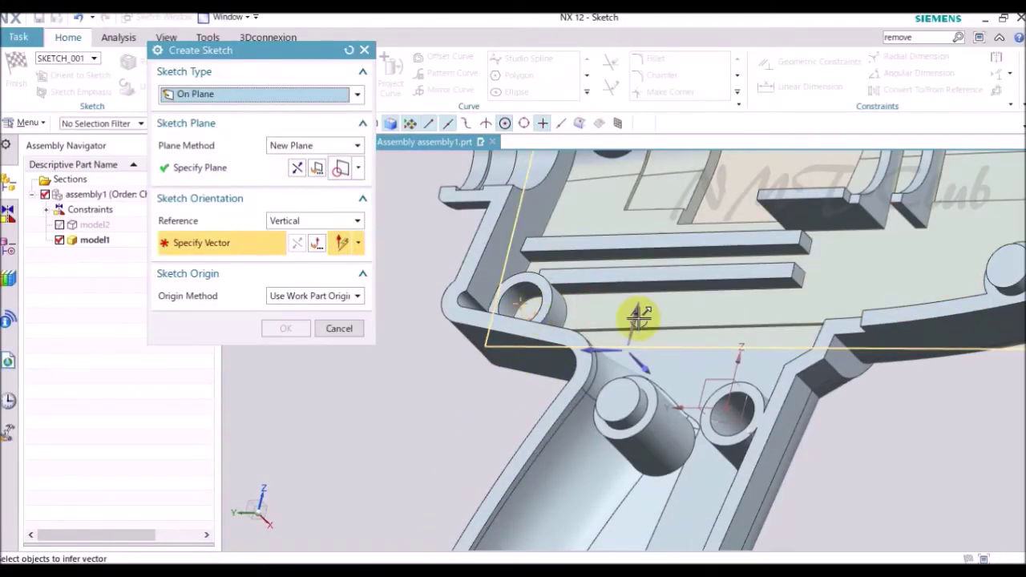
pyautogui.click(305, 331)
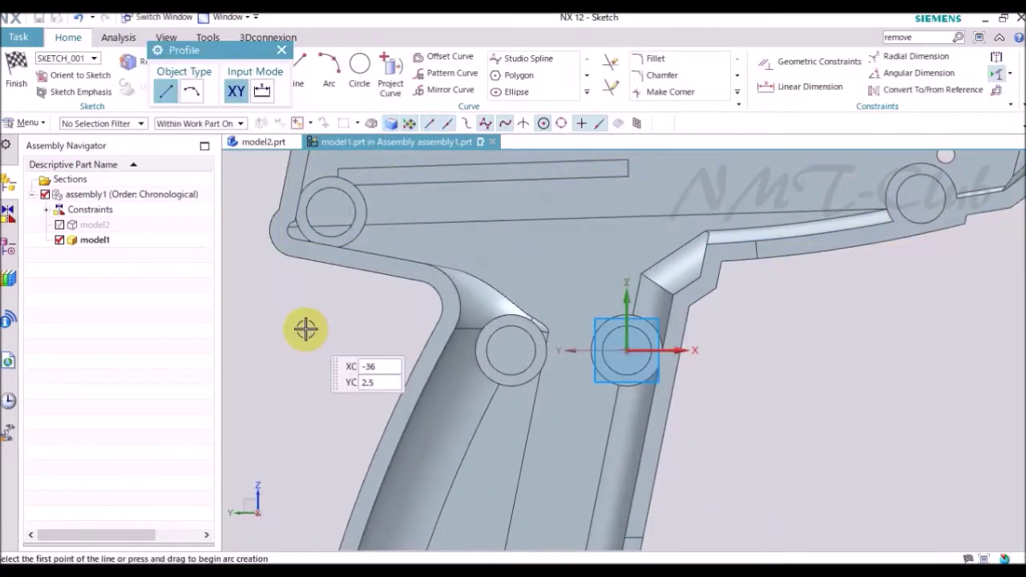
pyautogui.scroll(4, 353, 188)
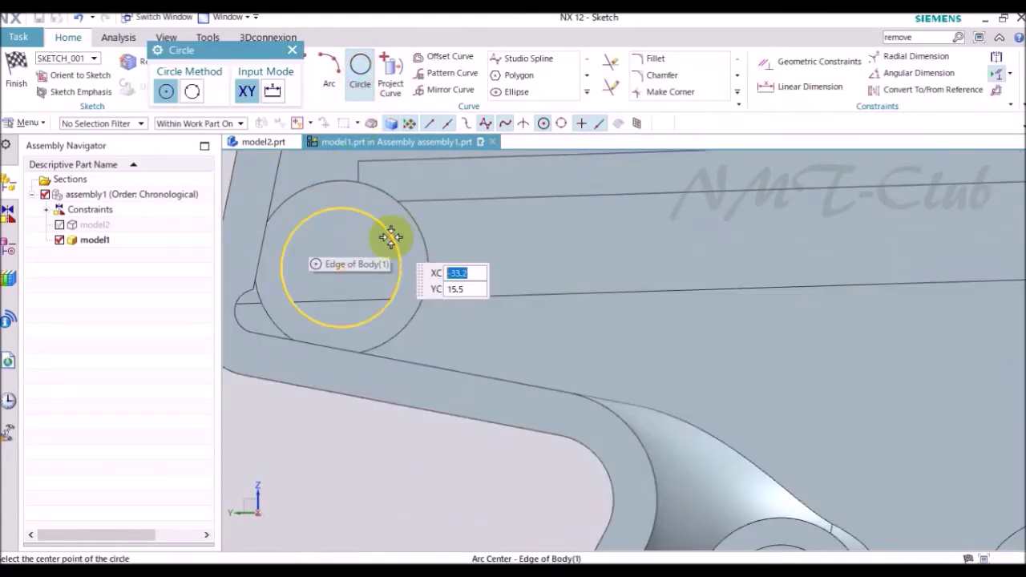
pyautogui.click(393, 237)
pyautogui.click(462, 248)
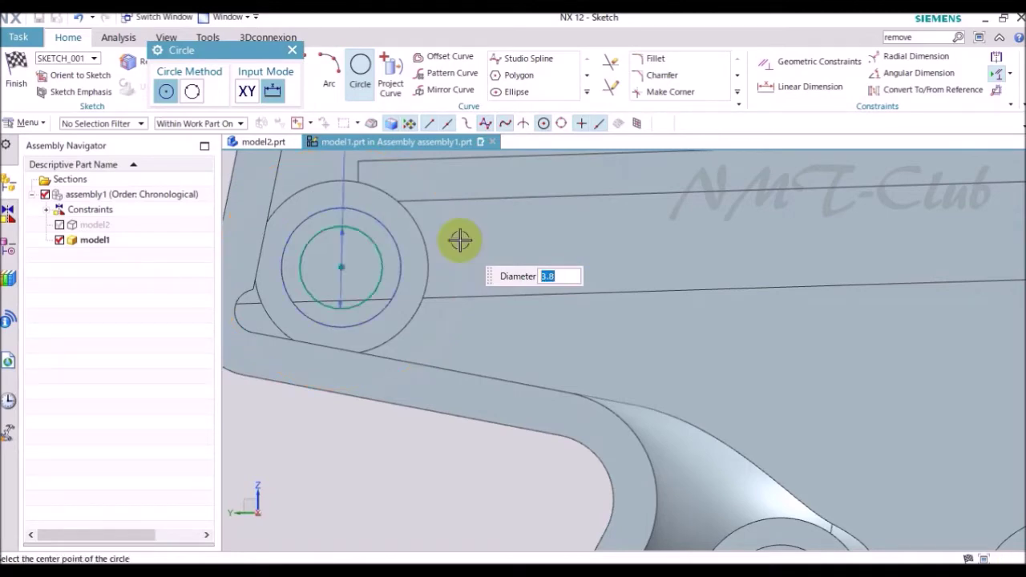
pyautogui.press('Escape')
pyautogui.rightClick(400, 461)
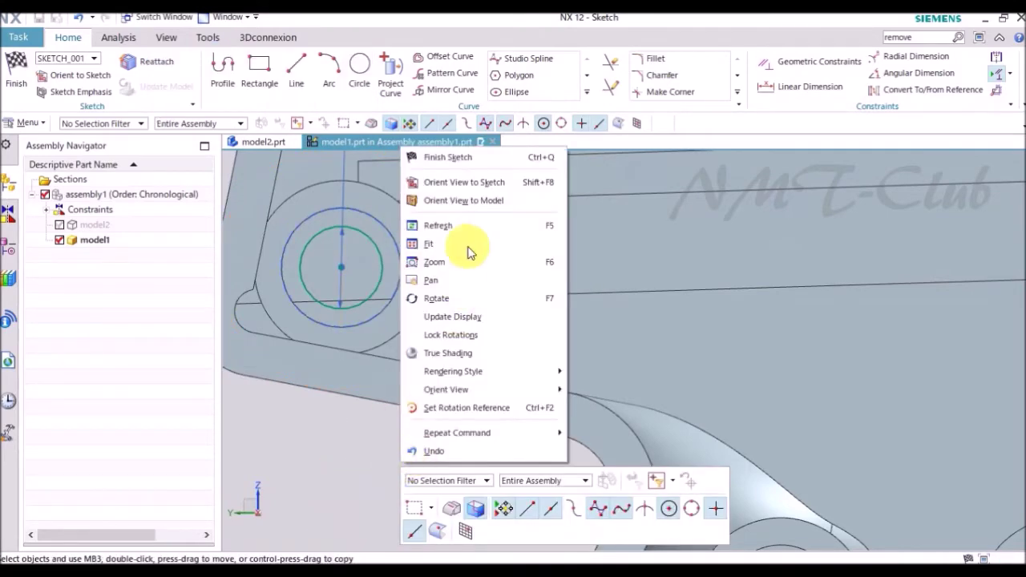
pyautogui.click(458, 157)
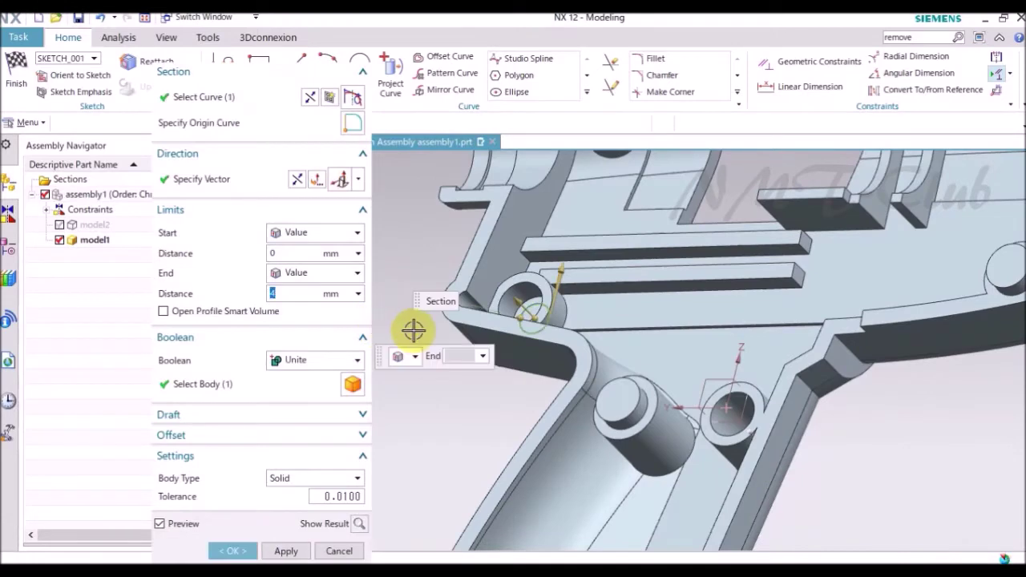
# Step: Extrude the circle 18 mm, starting until extended from a chosen face, united with the case
pyautogui.click(294, 294)
pyautogui.write('4')
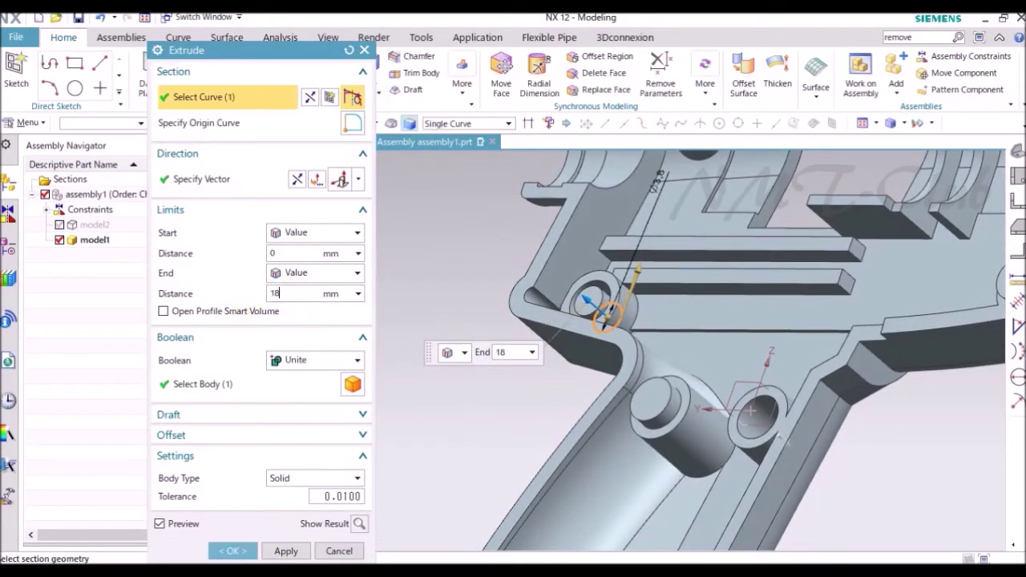
pyautogui.press('Return')
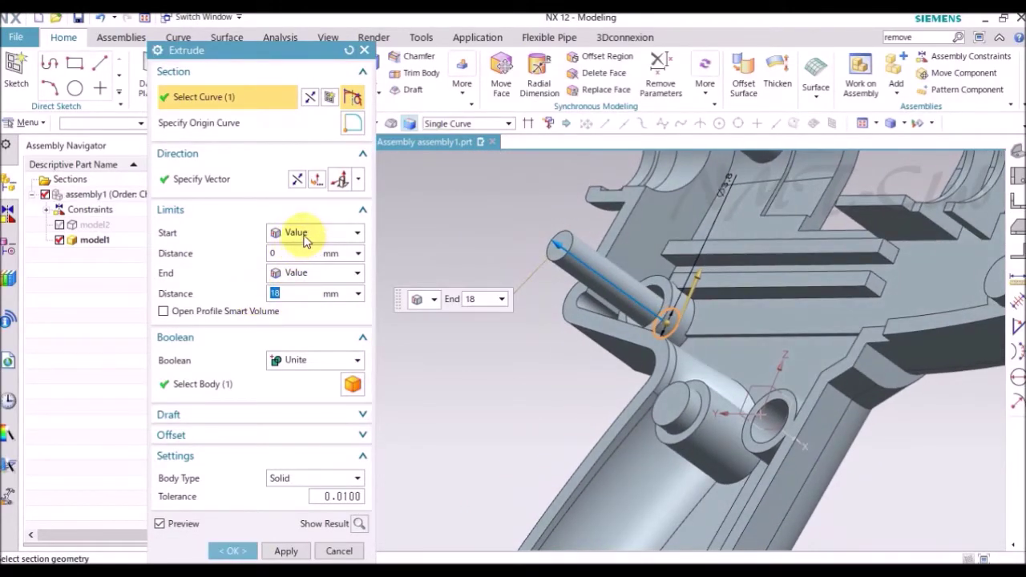
pyautogui.click(305, 237)
pyautogui.click(299, 311)
pyautogui.moveTo(522, 337); pyautogui.dragTo(714, 339, button='middle')
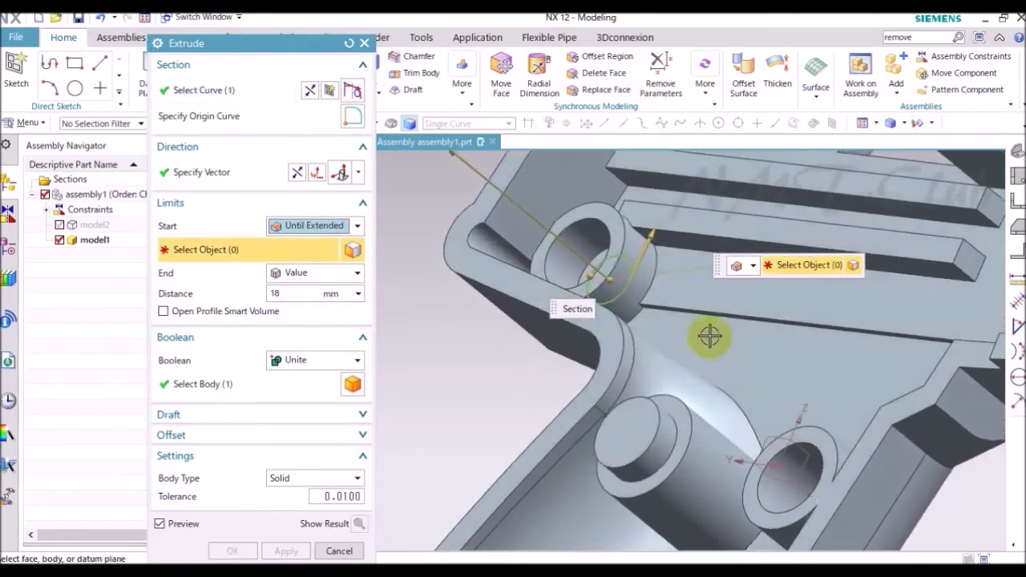
pyautogui.click(680, 339)
pyautogui.moveTo(394, 381); pyautogui.dragTo(269, 479, button='middle')
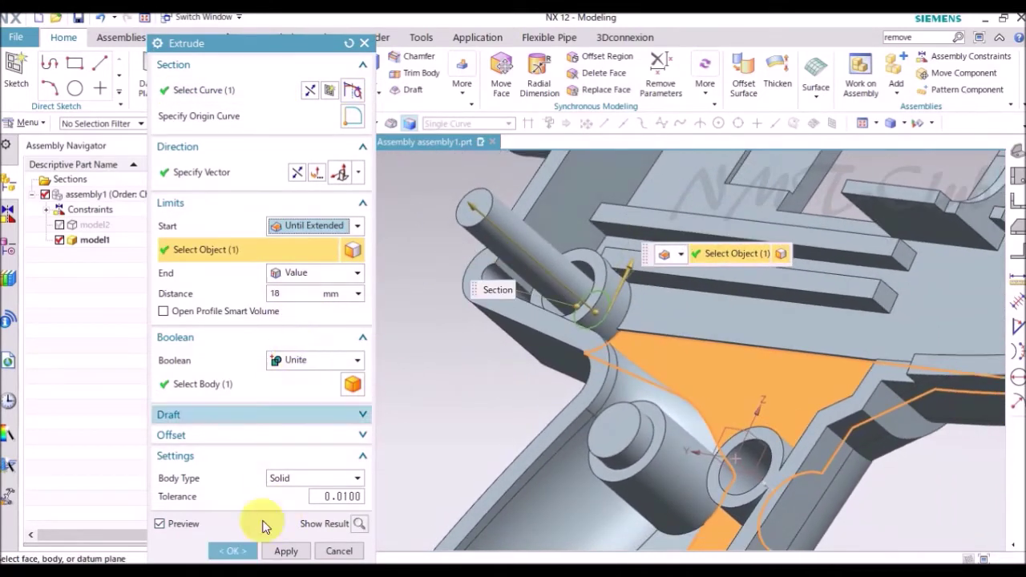
pyautogui.click(235, 551)
pyautogui.moveTo(393, 408)
pyautogui.mouseDown(button='middle')
pyautogui.moveTo(366, 412)
pyautogui.moveTo(360, 365)
pyautogui.moveTo(312, 253)
pyautogui.mouseUp(button='middle')
pyautogui.click(189, 113)
pyautogui.click(327, 87)
# Step: Sketch on the pin's boss face by projecting the boss face edge loop
pyautogui.scroll(4, 497, 281)
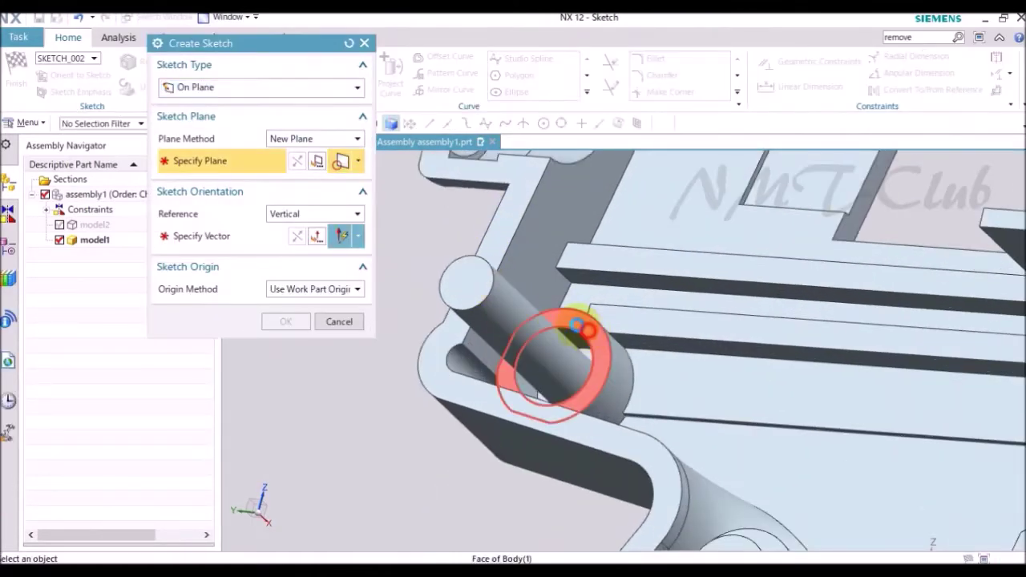
pyautogui.click(577, 325)
pyautogui.scroll(-2, 583, 319)
pyautogui.click(291, 323)
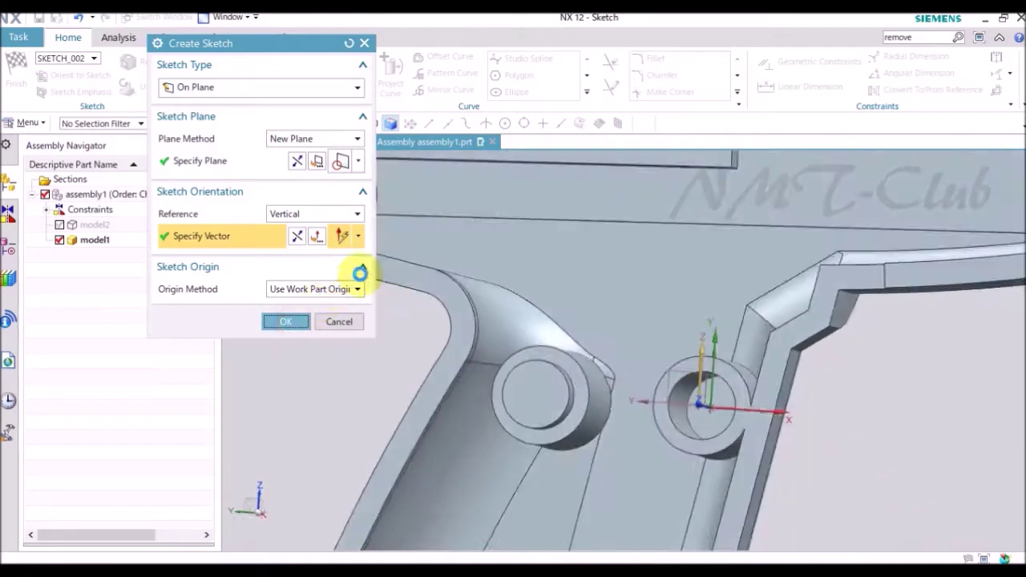
pyautogui.click(390, 78)
pyautogui.click(429, 124)
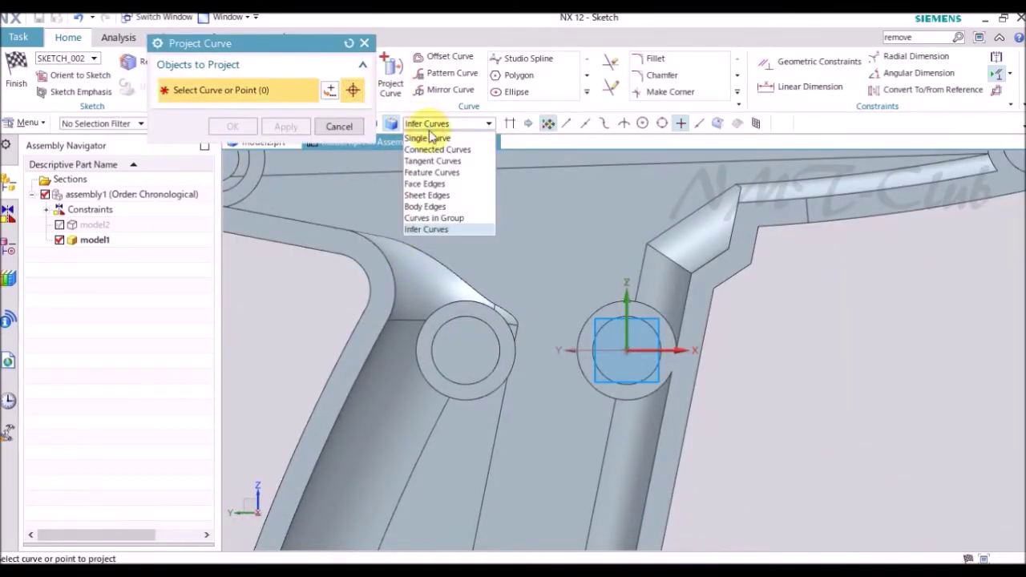
pyautogui.click(443, 186)
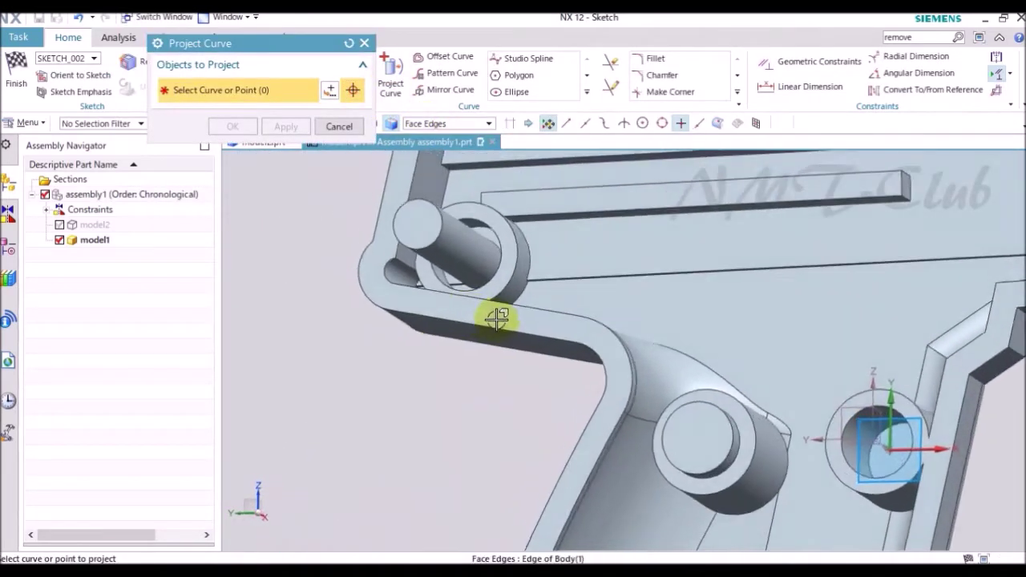
pyautogui.click(476, 348)
pyautogui.scroll(-3, 476, 353)
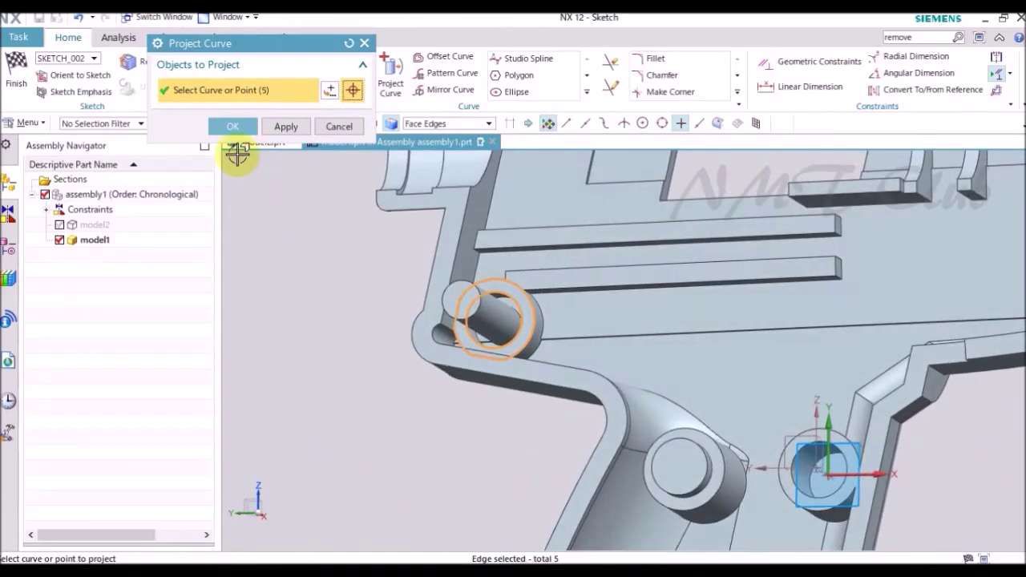
pyautogui.click(232, 127)
pyautogui.rightClick(332, 277)
pyautogui.click(351, 264)
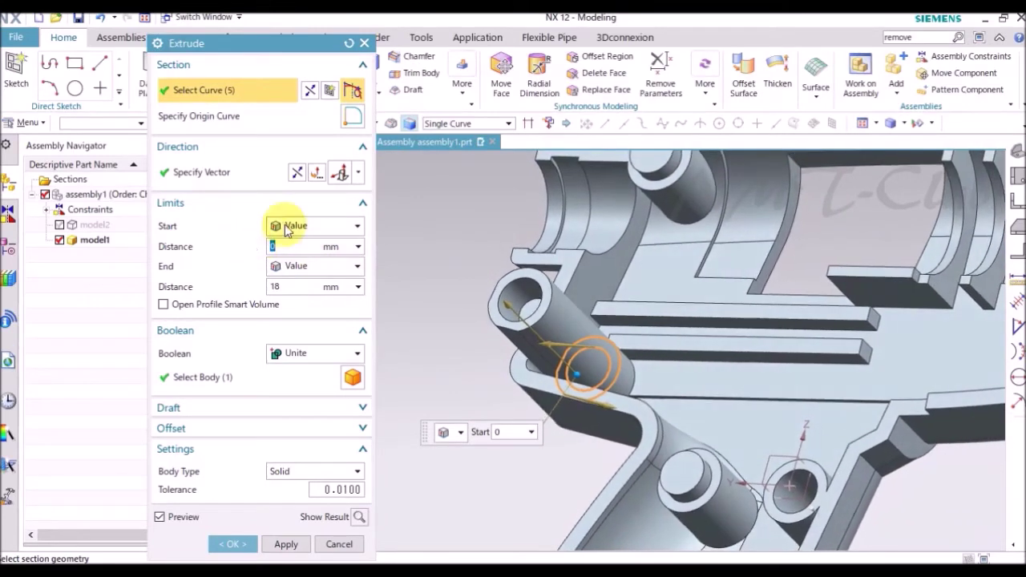
# Step: Extrude the projected outline in the reversed direction until a chosen face, subtracting it from the case
pyautogui.click(297, 173)
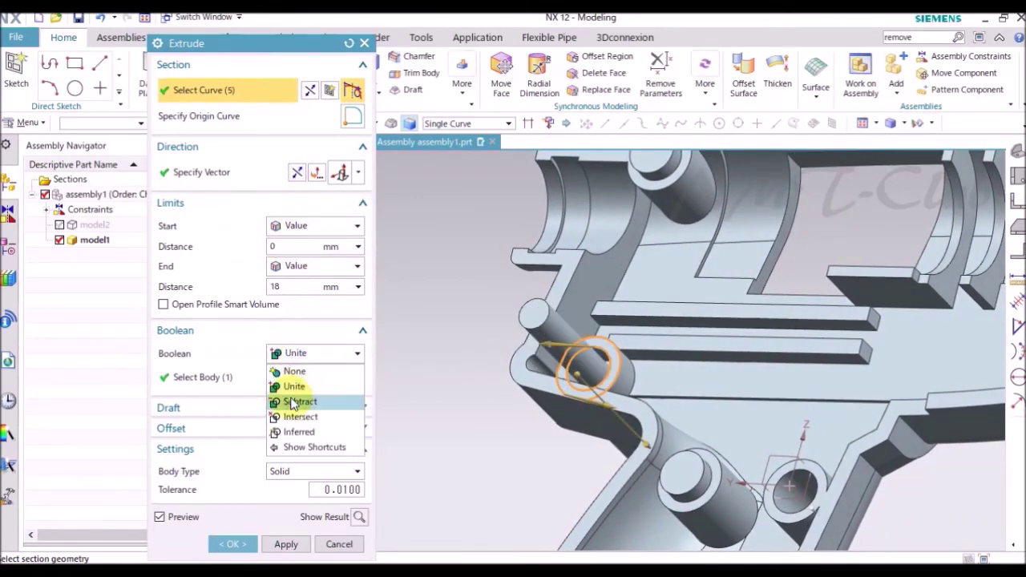
pyautogui.click(292, 402)
pyautogui.click(312, 265)
pyautogui.click(297, 344)
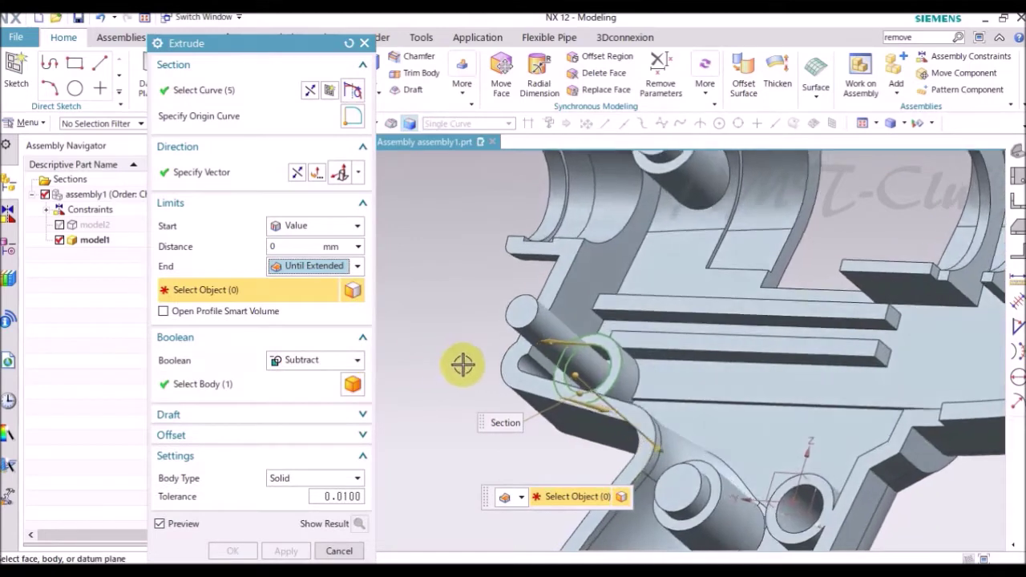
pyautogui.click(705, 371)
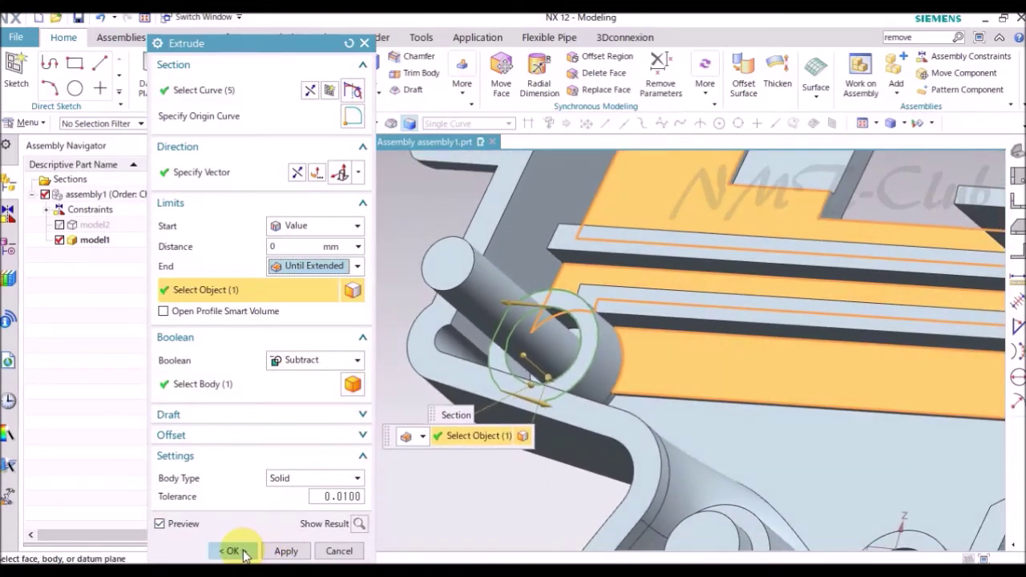
pyautogui.click(240, 550)
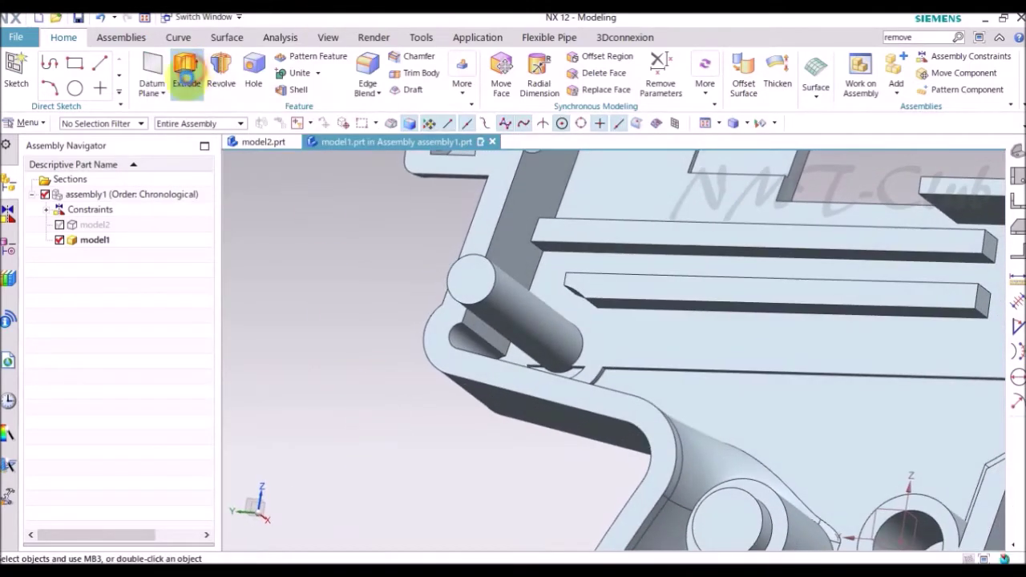
# Step: Start a new extrude sketch on the case face below the corner pin
pyautogui.click(186, 80)
pyautogui.click(331, 89)
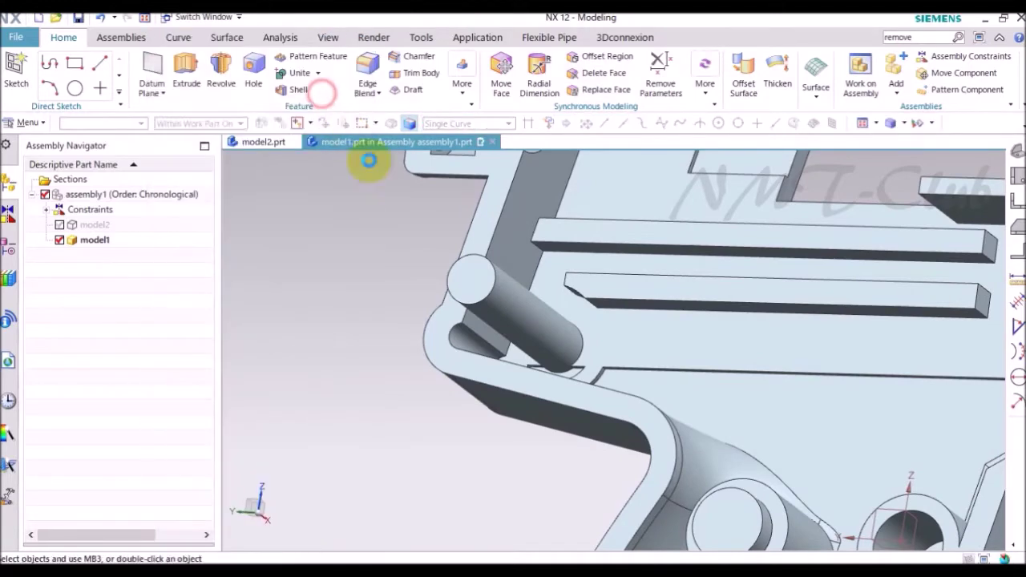
pyautogui.click(645, 350)
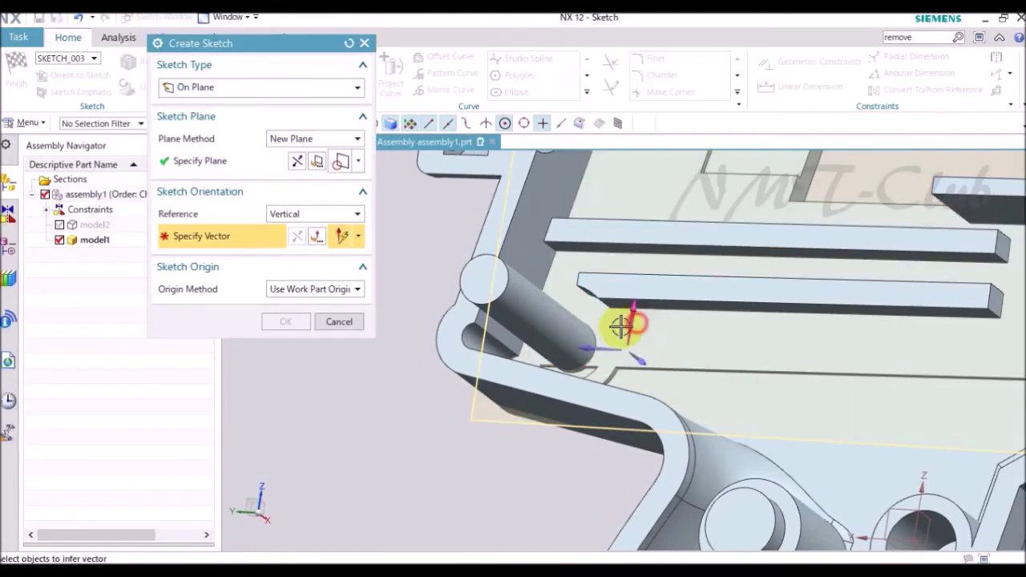
pyautogui.click(286, 321)
# Step: Project the straight bottom edge, the semicircle top edge and the other top edge into the sketch
pyautogui.click(390, 76)
pyautogui.click(437, 123)
pyautogui.click(431, 139)
pyautogui.scroll(3, 504, 251)
pyautogui.scroll(2, 566, 267)
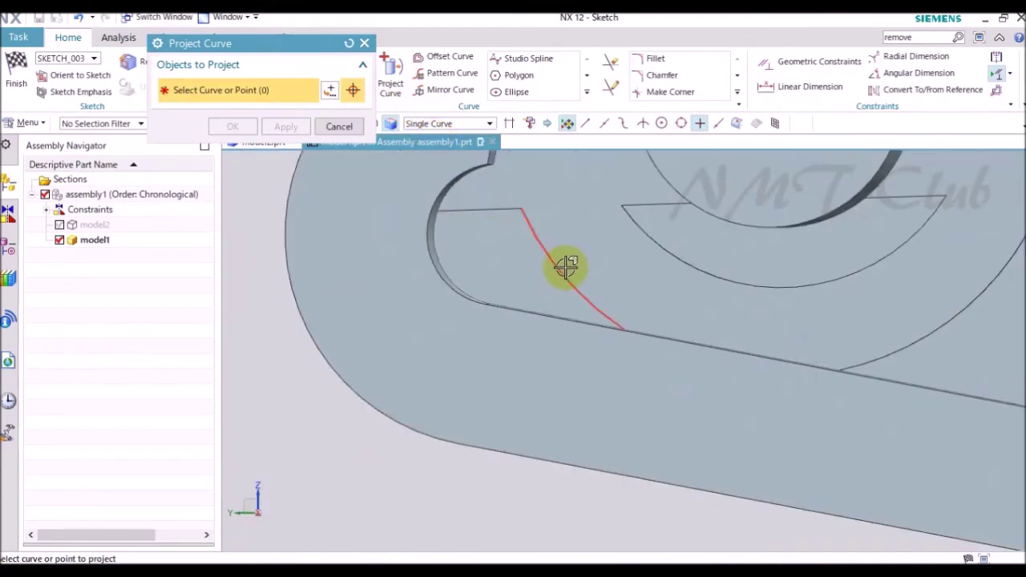
pyautogui.moveTo(565, 281)
pyautogui.mouseDown(button='middle')
pyautogui.moveTo(665, 361)
pyautogui.moveTo(549, 366)
pyautogui.moveTo(834, 381)
pyautogui.mouseUp(button='middle')
pyautogui.click(550, 367)
pyautogui.click(824, 230)
pyautogui.click(521, 259)
pyautogui.moveTo(521, 259); pyautogui.dragTo(435, 288, button='middle')
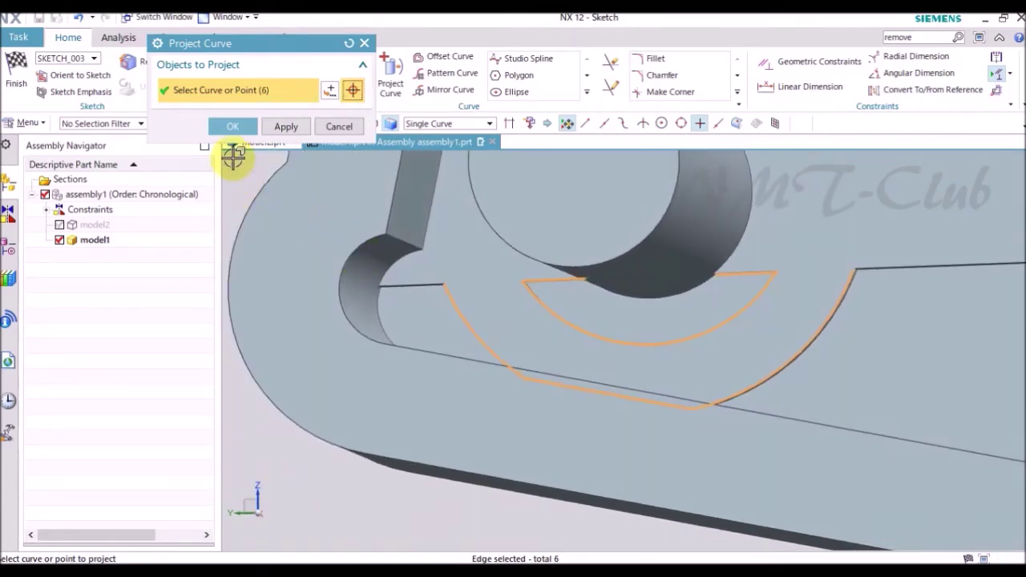
pyautogui.click(233, 125)
# Step: Trim the projected line and arc into a corner to close the profile, then finish the sketch
pyautogui.click(693, 91)
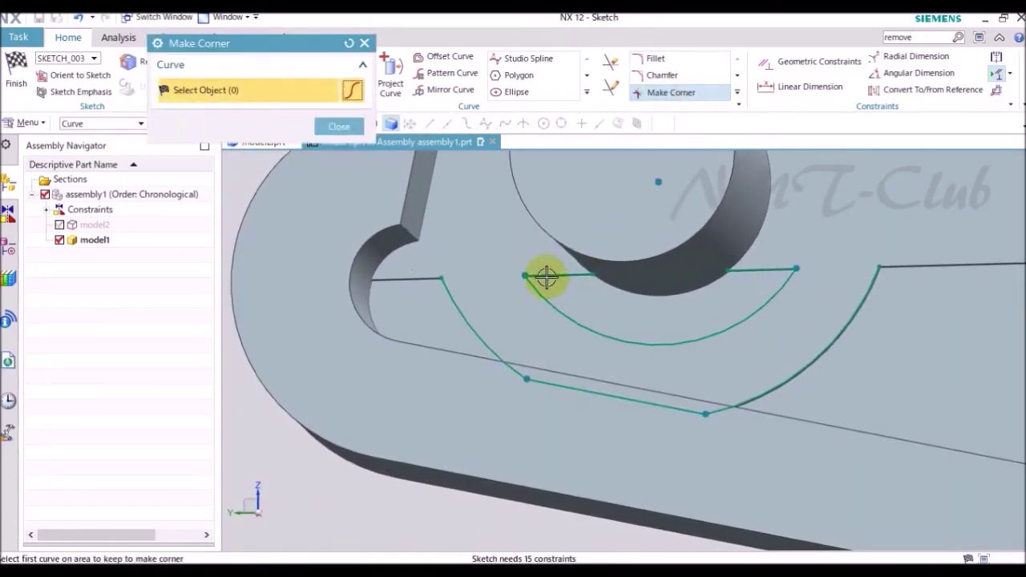
pyautogui.click(547, 298)
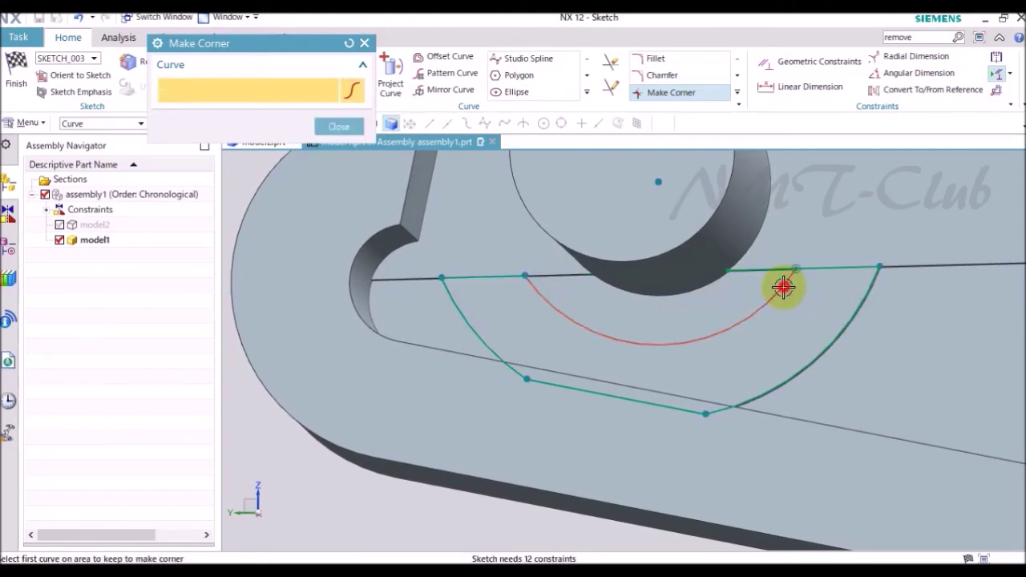
pyautogui.click(825, 268)
pyautogui.scroll(-3, 584, 286)
pyautogui.click(339, 126)
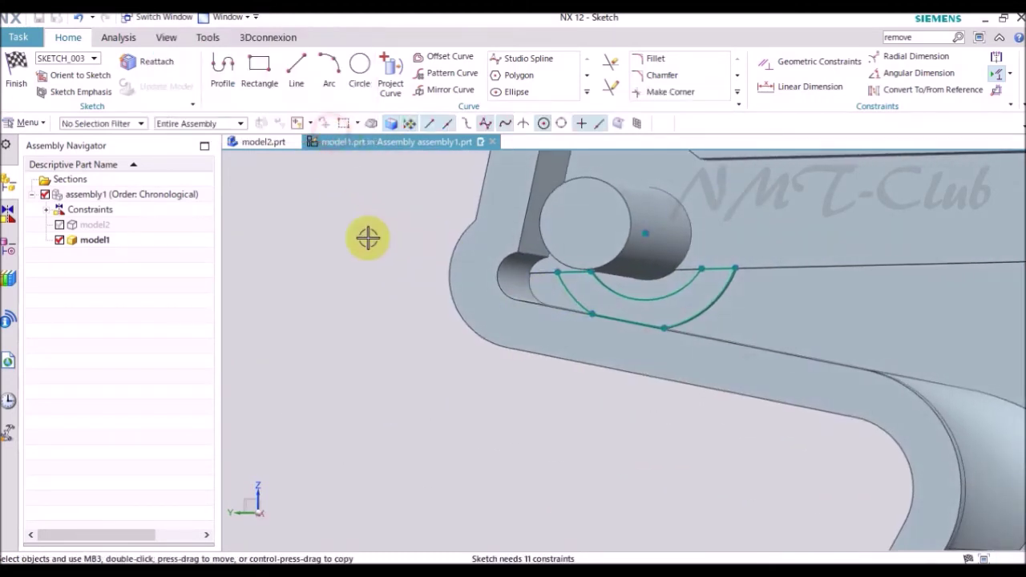
pyautogui.rightClick(366, 235)
pyautogui.click(377, 241)
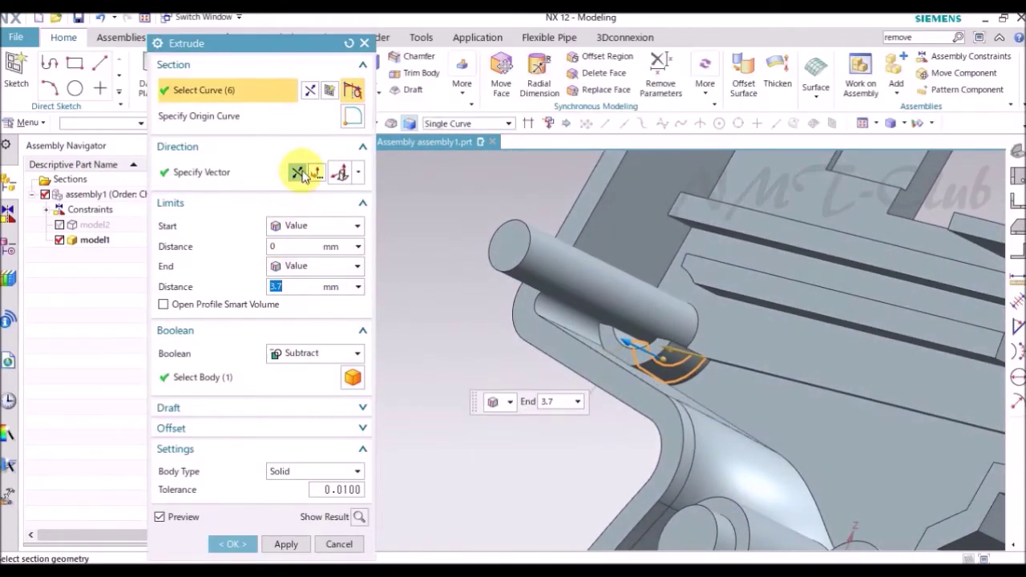
# Step: Cut the profile into the case until extended to the chosen stop face
pyautogui.click(309, 344)
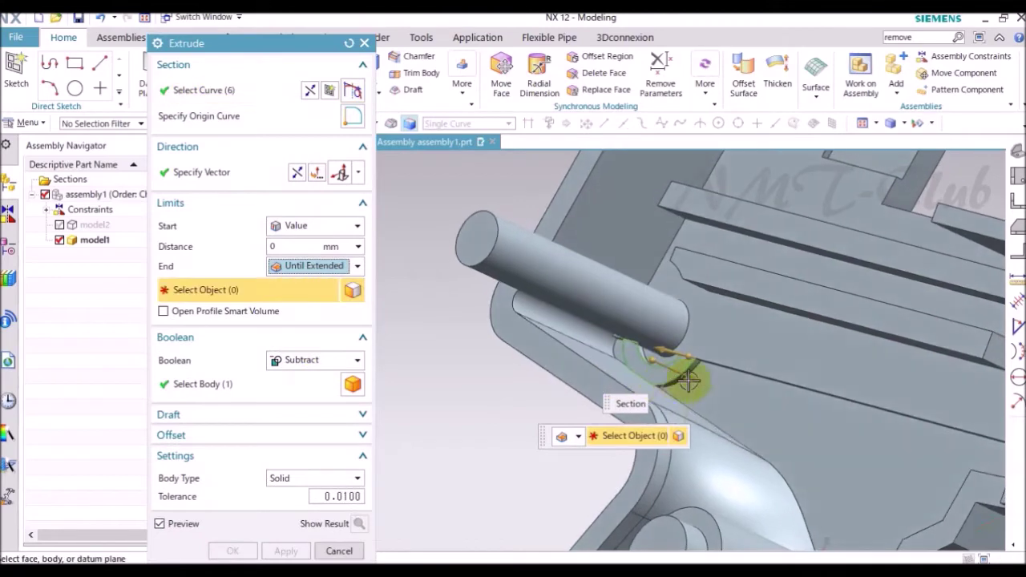
pyautogui.click(717, 384)
pyautogui.click(233, 550)
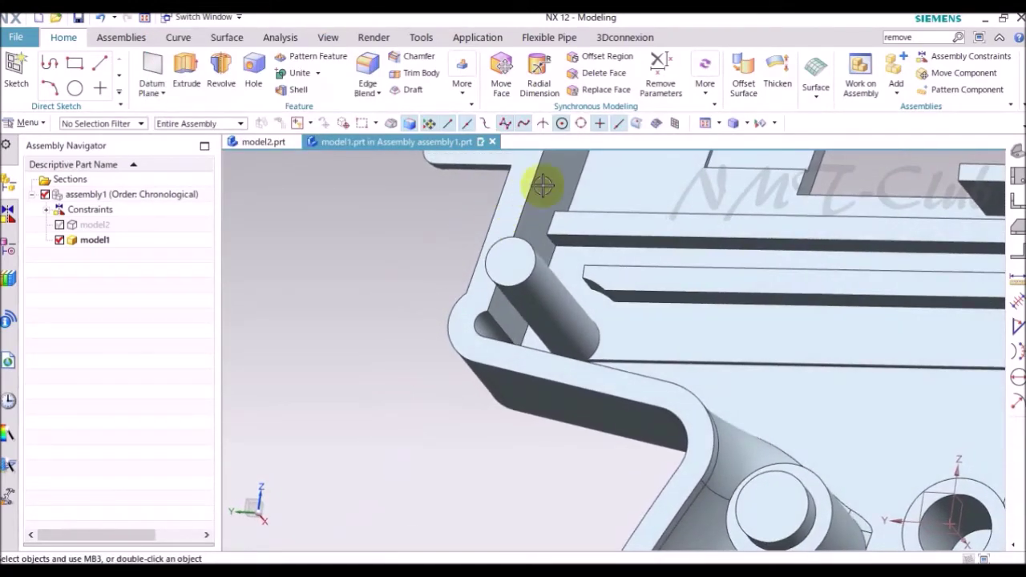
pyautogui.click(599, 74)
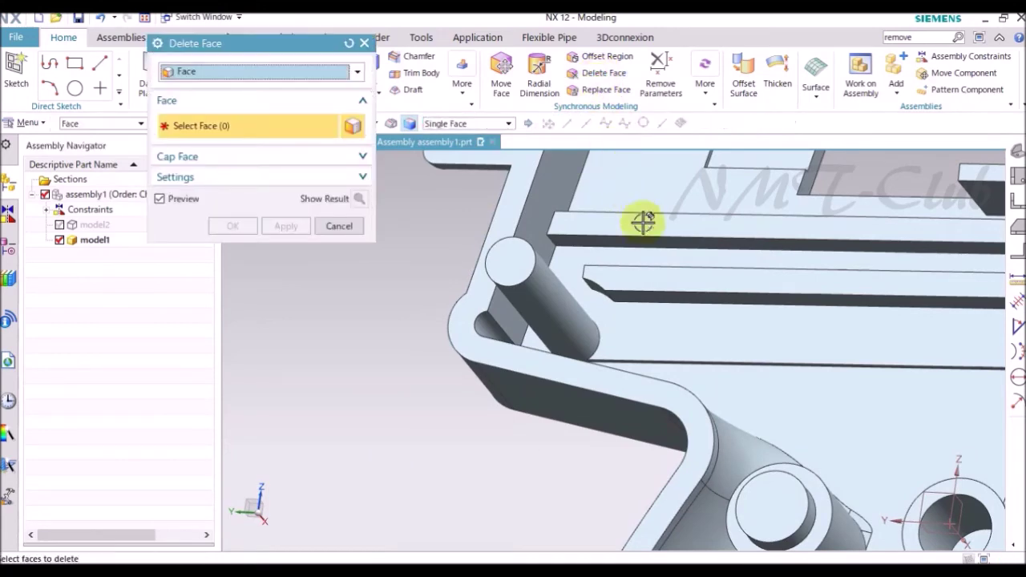
# Step: Pick the small face beside the corner pin for deletion, then cancel Delete Face
pyautogui.scroll(5, 565, 228)
pyautogui.click(564, 230)
pyautogui.scroll(-5, 563, 230)
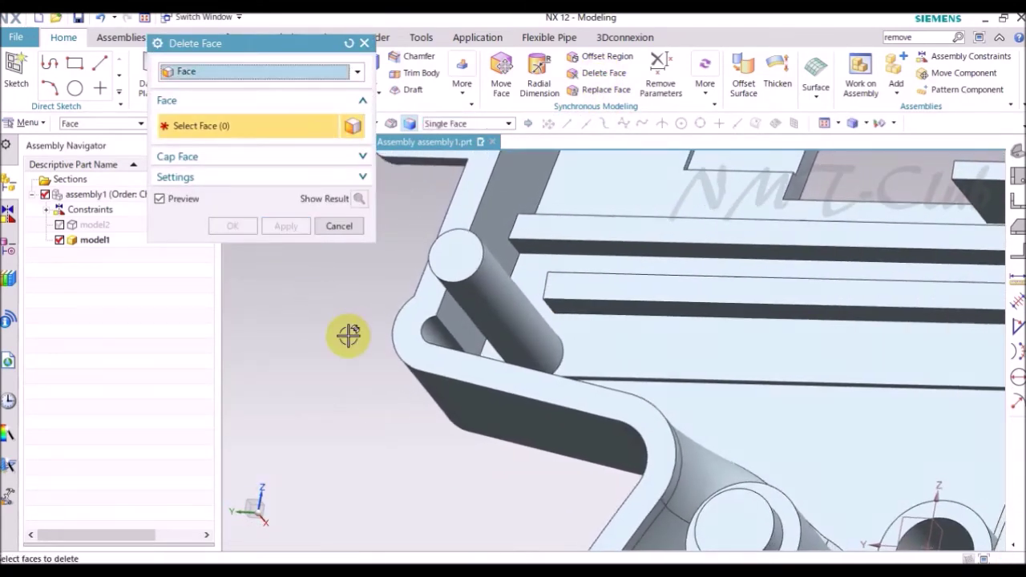
pyautogui.click(338, 226)
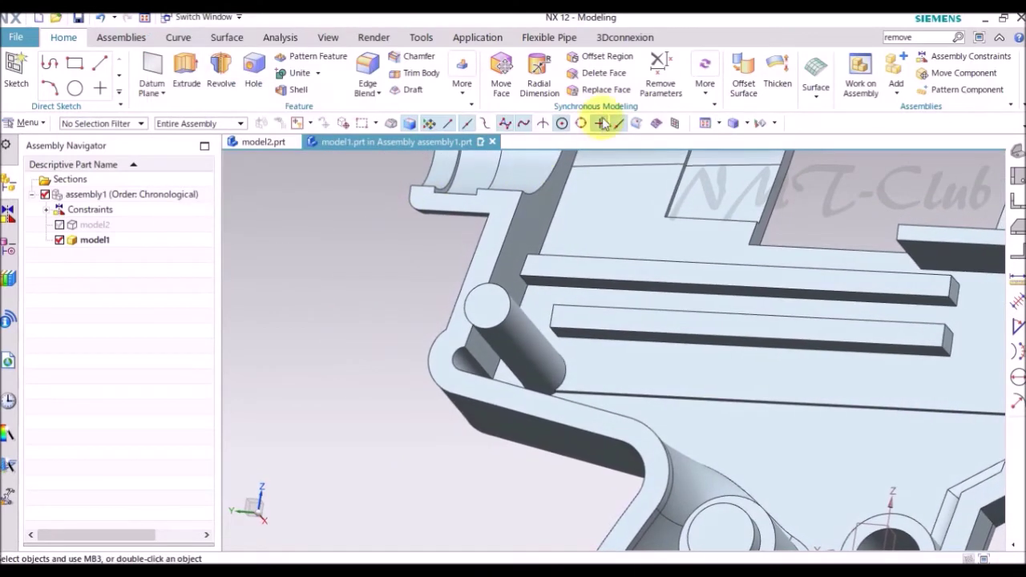
# Step: Replace the lower rib's end face with the neighbouring wall face
pyautogui.click(602, 93)
pyautogui.moveTo(556, 153); pyautogui.dragTo(599, 272, button='middle')
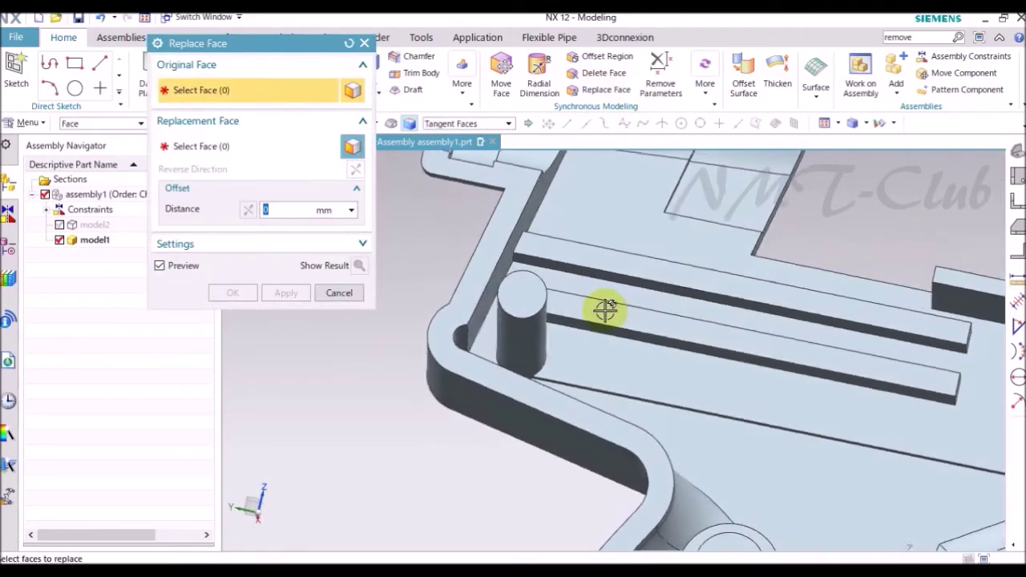
pyautogui.scroll(3, 599, 272)
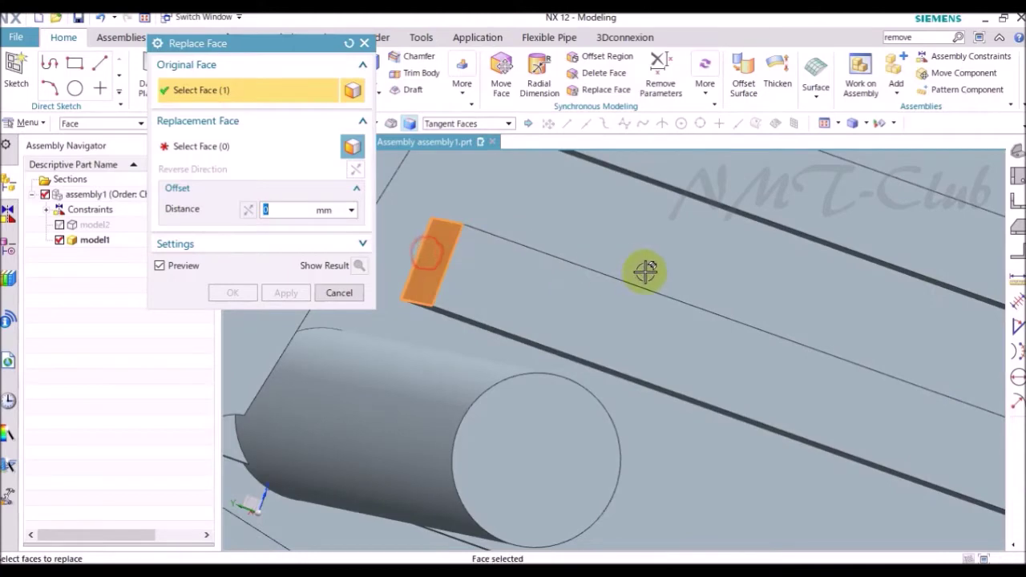
pyautogui.scroll(-3, 649, 273)
pyautogui.moveTo(499, 280); pyautogui.dragTo(442, 268, button='middle')
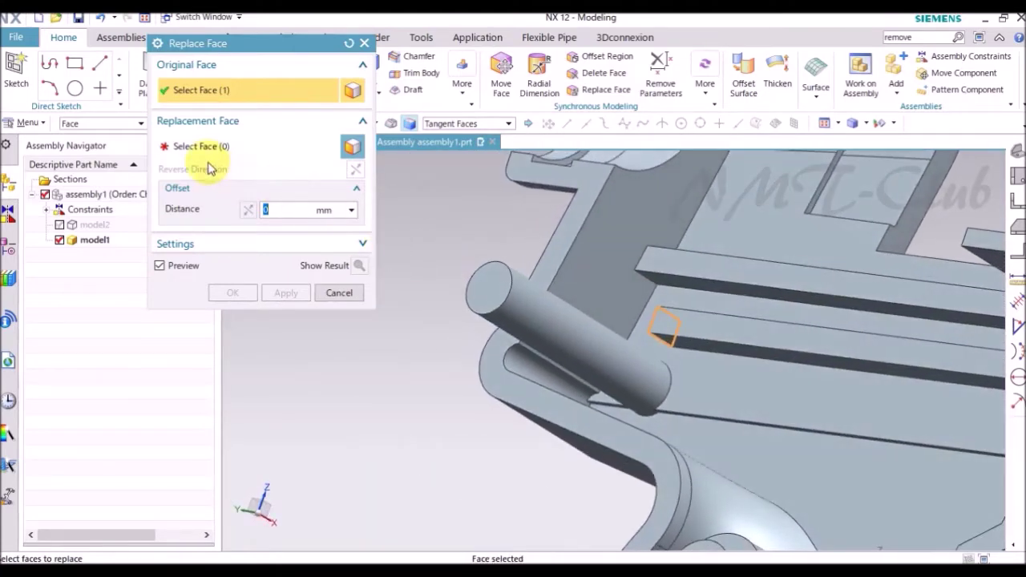
pyautogui.click(203, 148)
pyautogui.click(582, 266)
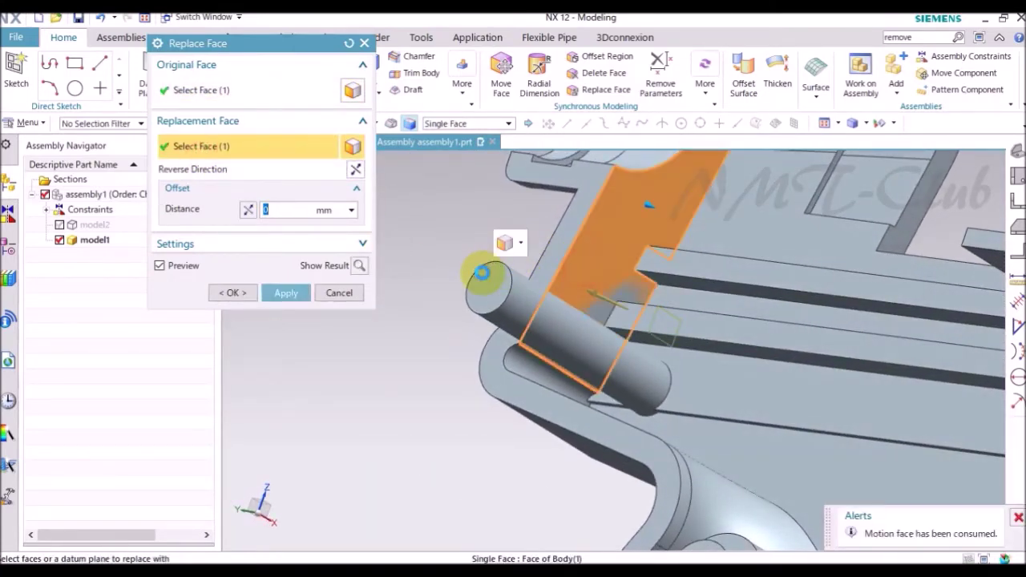
pyautogui.moveTo(486, 272); pyautogui.dragTo(464, 279, button='middle')
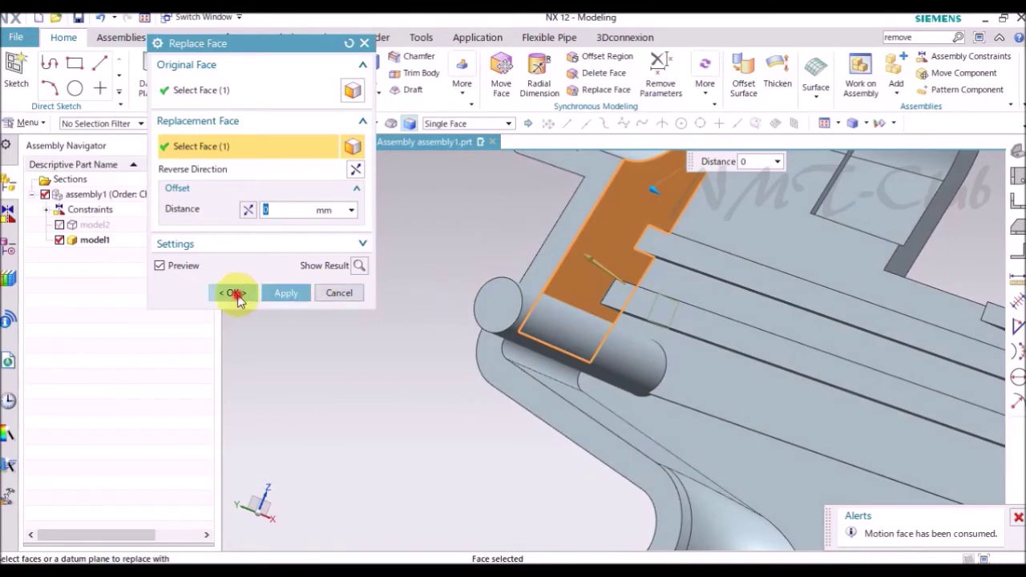
pyautogui.click(233, 293)
pyautogui.press('Home')
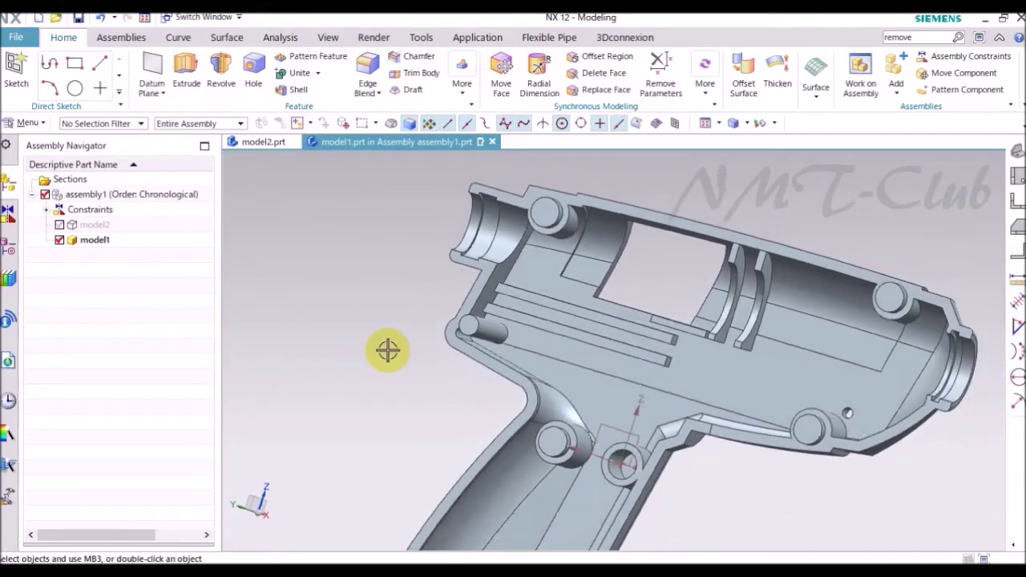
pyautogui.moveTo(388, 351)
pyautogui.mouseDown(button='middle')
pyautogui.moveTo(561, 401)
pyautogui.moveTo(858, 320)
pyautogui.moveTo(1007, 156)
pyautogui.mouseUp(button='middle')
# Step: Reset to trimetric view and start a sketch on the cut section face
pyautogui.click(1015, 151)
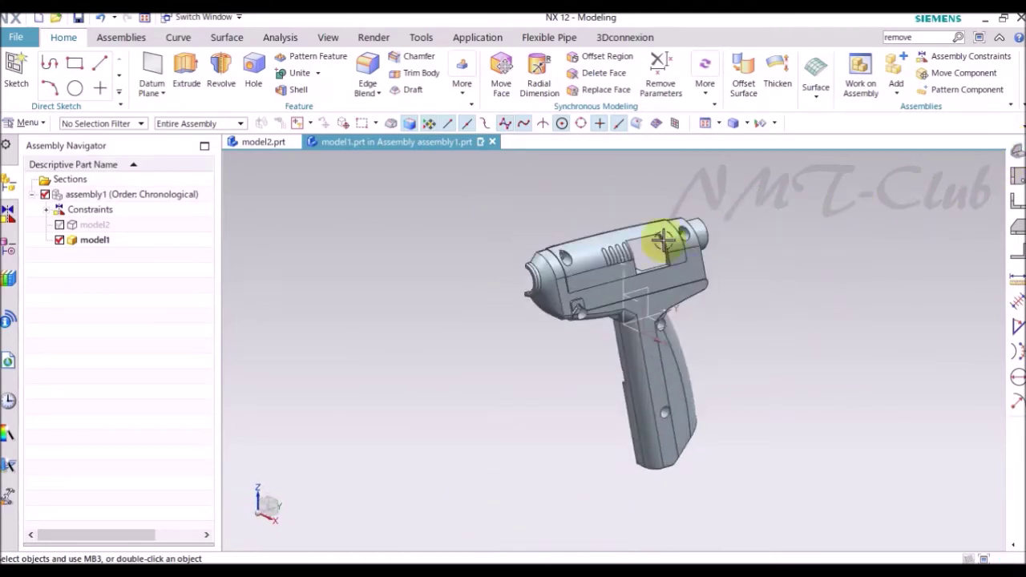
pyautogui.click(179, 73)
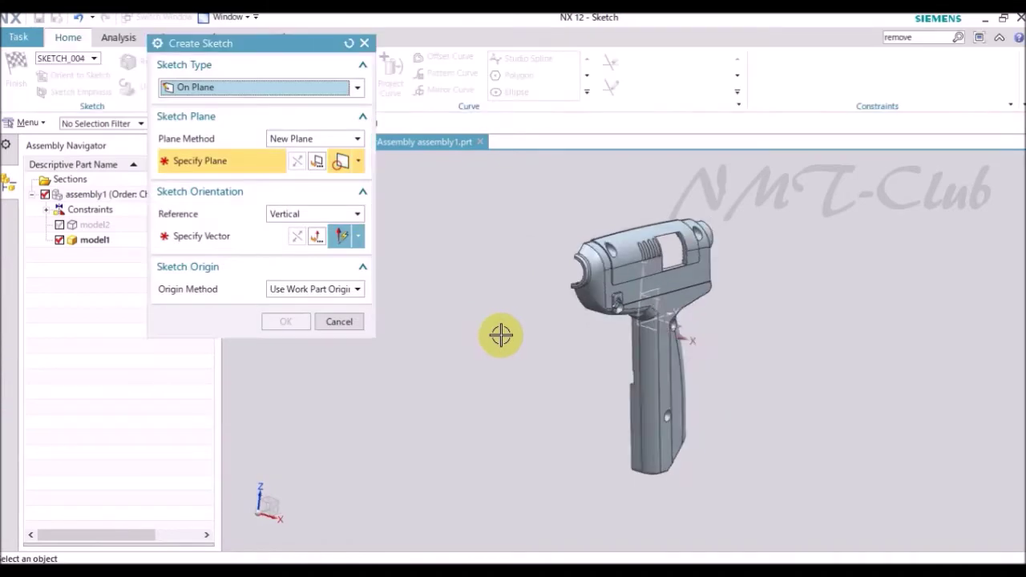
pyautogui.scroll(2, 505, 337)
pyautogui.scroll(3, 607, 346)
pyautogui.scroll(3, 607, 346)
pyautogui.scroll(2, 632, 339)
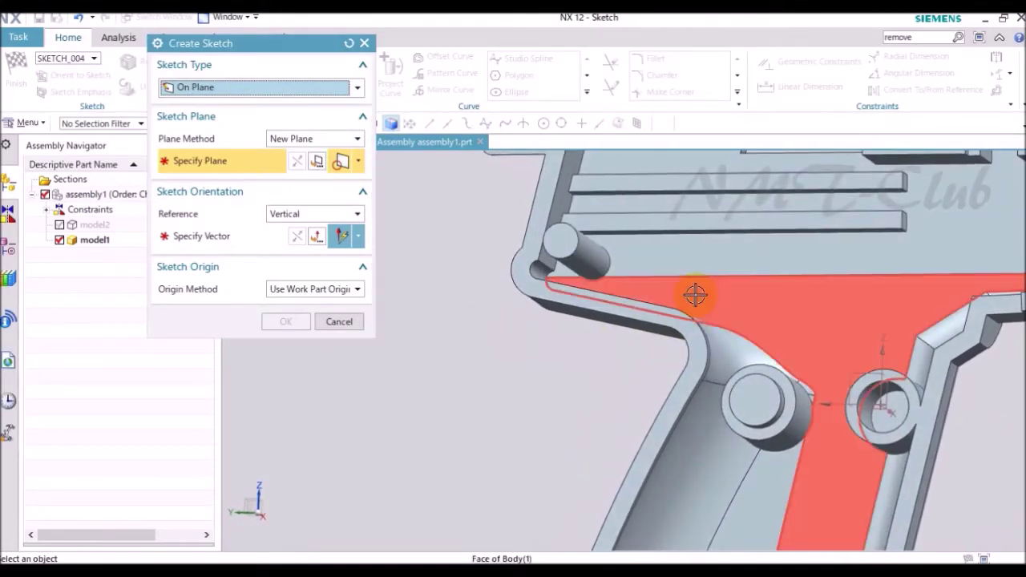
pyautogui.click(641, 313)
pyautogui.click(285, 322)
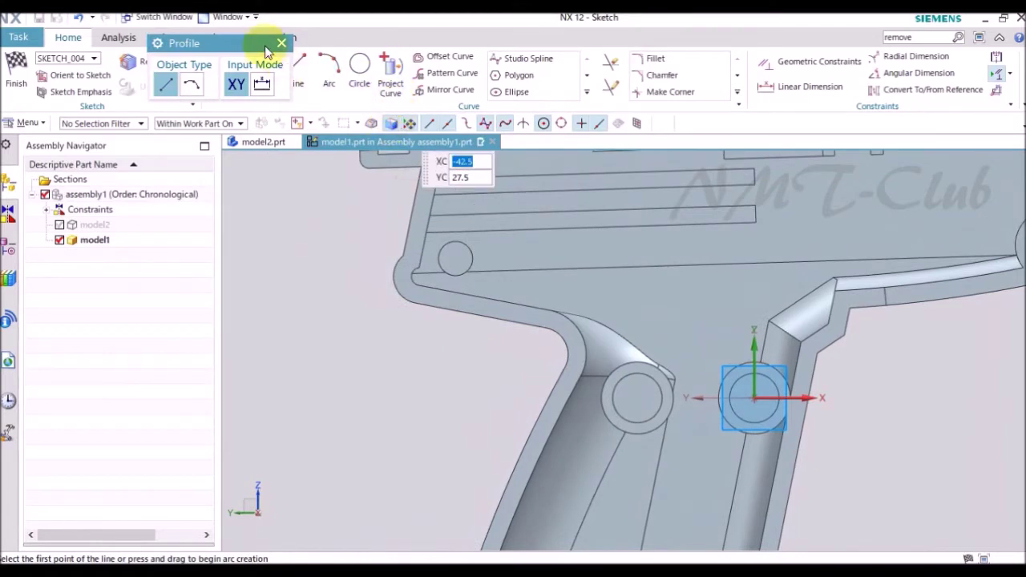
# Step: Draw two lines ending at the corner pin's centre, one from each case wall
pyautogui.moveTo(271, 52); pyautogui.dragTo(263, 186)
pyautogui.scroll(1, 407, 307)
pyautogui.scroll(2, 407, 307)
pyautogui.click(344, 270)
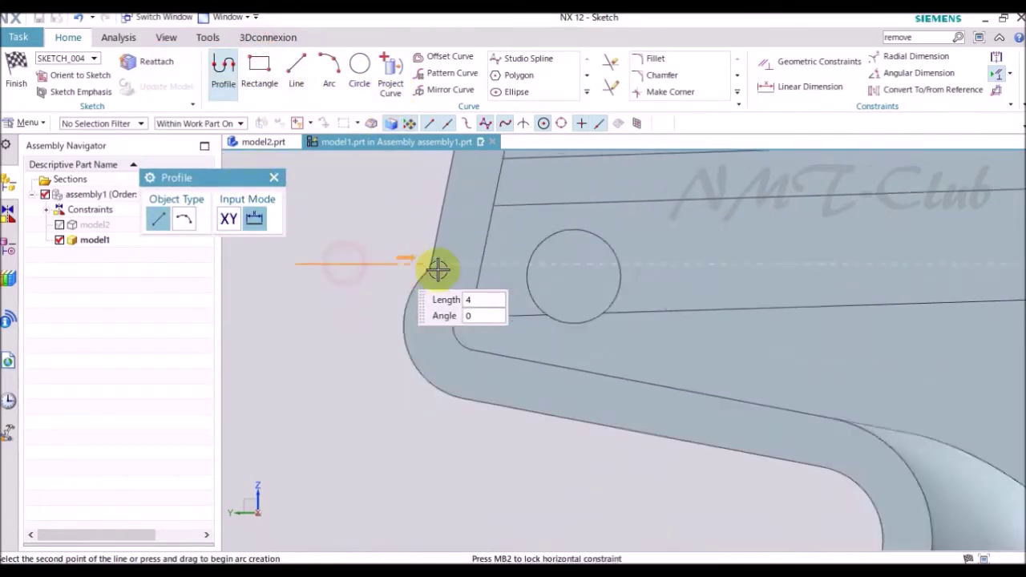
pyautogui.scroll(2, 414, 268)
pyautogui.click(662, 298)
pyautogui.scroll(-3, 662, 298)
pyautogui.scroll(2, 590, 517)
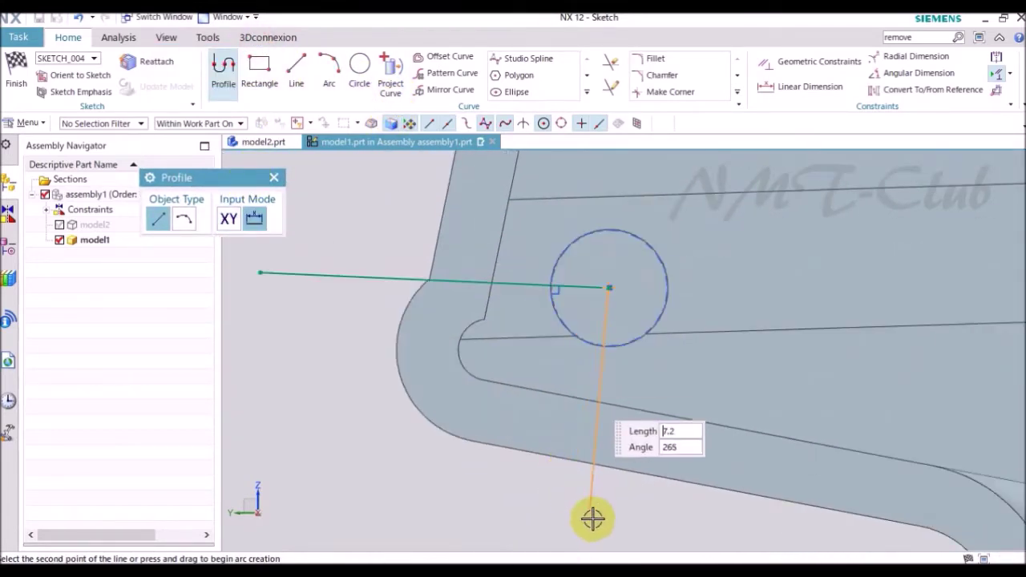
pyautogui.press('Escape')
pyautogui.click(559, 293)
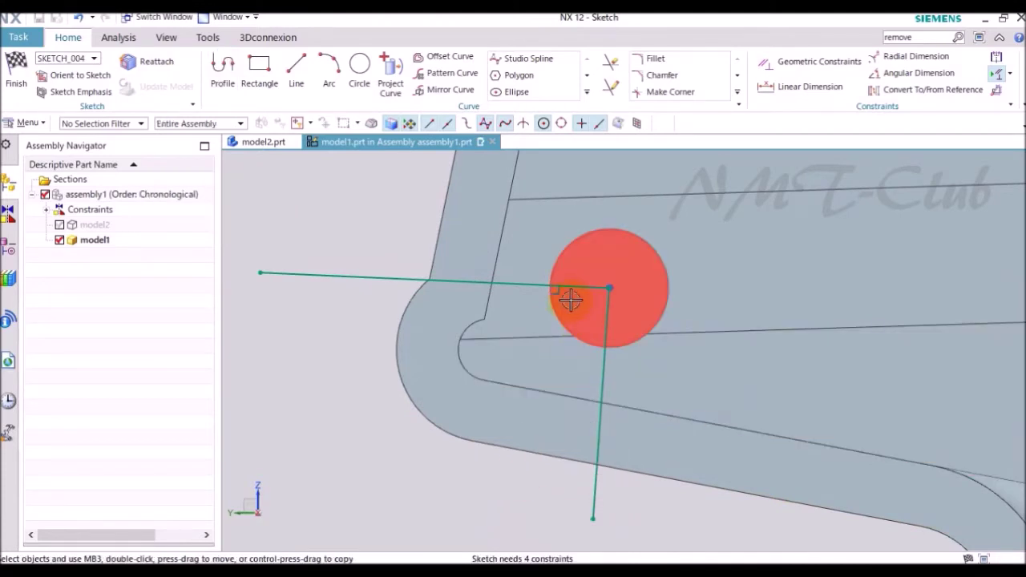
# Step: Constrain the horizontal line perpendicular to the left wall and the vertical line perpendicular to the bottom wall
pyautogui.click(592, 265)
pyautogui.scroll(-2, 408, 223)
pyautogui.press('c')
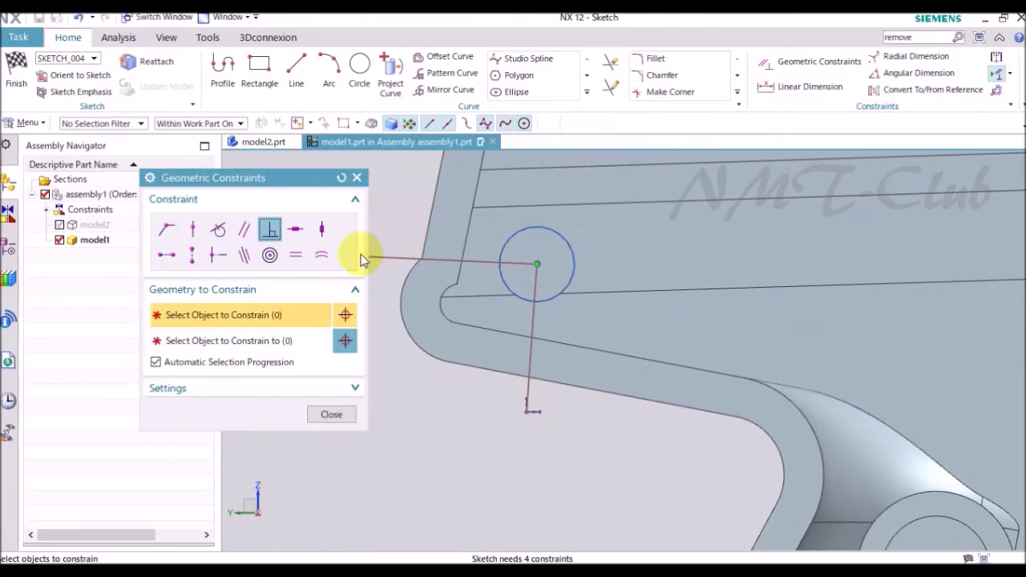
pyautogui.click(270, 231)
pyautogui.scroll(4, 523, 245)
pyautogui.click(545, 296)
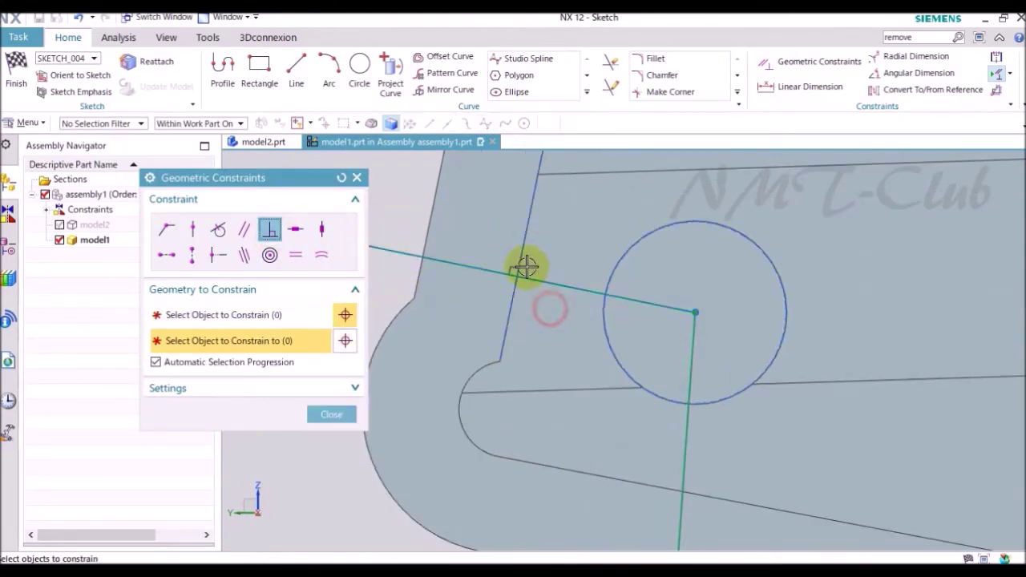
pyautogui.click(681, 450)
pyautogui.scroll(-3, 545, 379)
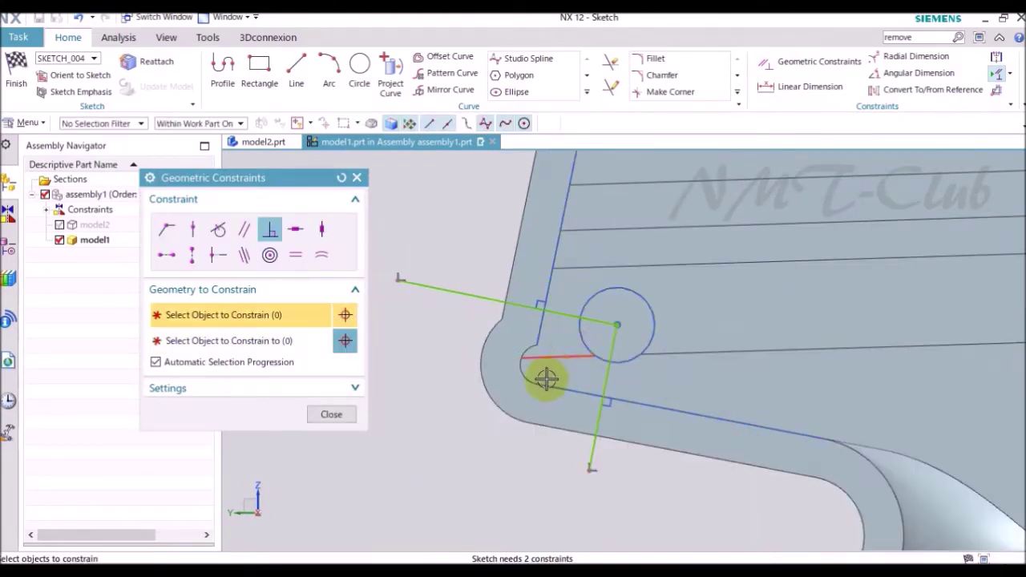
pyautogui.click(335, 414)
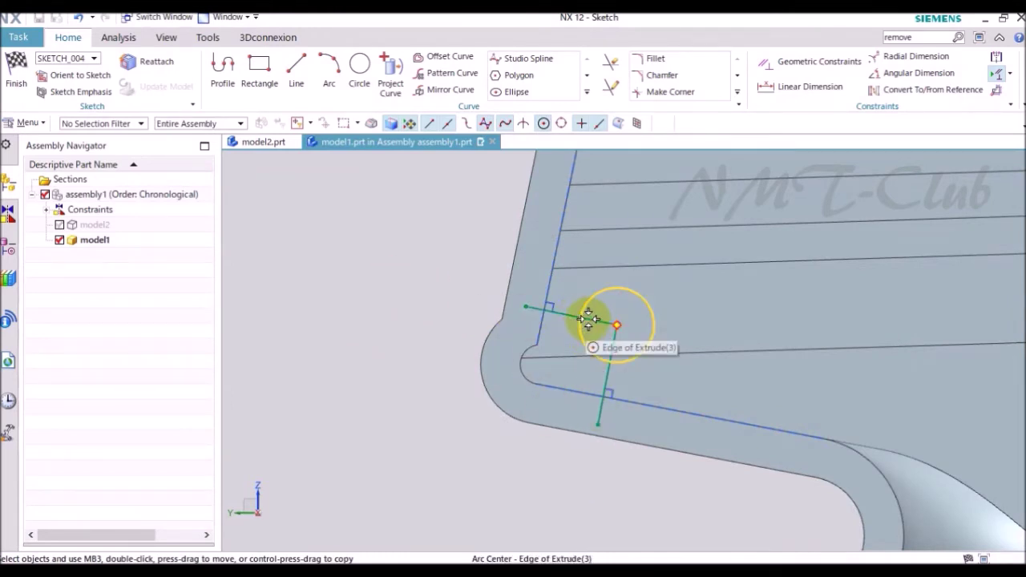
# Step: Convert the horizontal line into a reference line
pyautogui.scroll(5, 588, 319)
pyautogui.rightClick(517, 306)
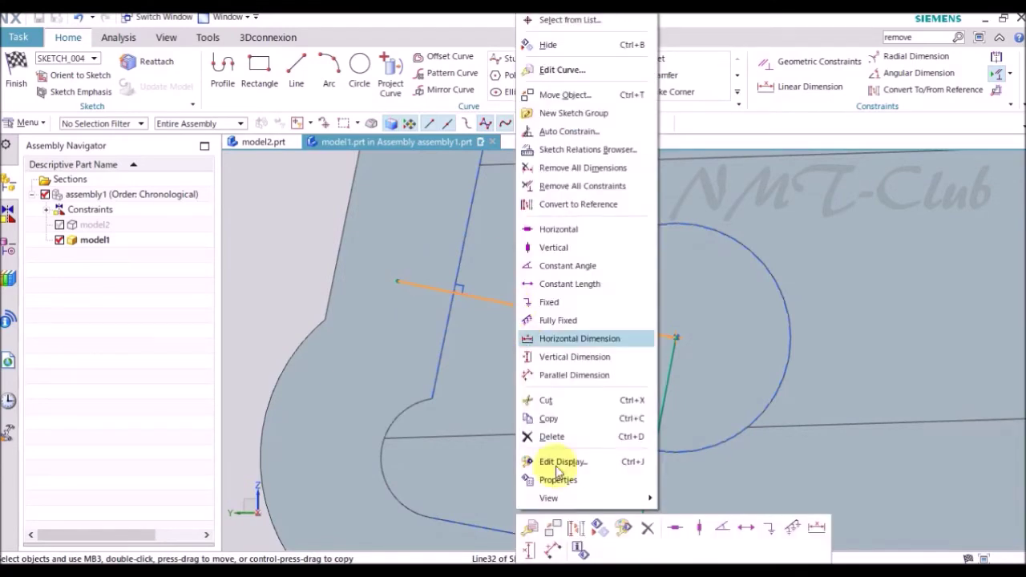
pyautogui.click(568, 531)
pyautogui.rightClick(648, 521)
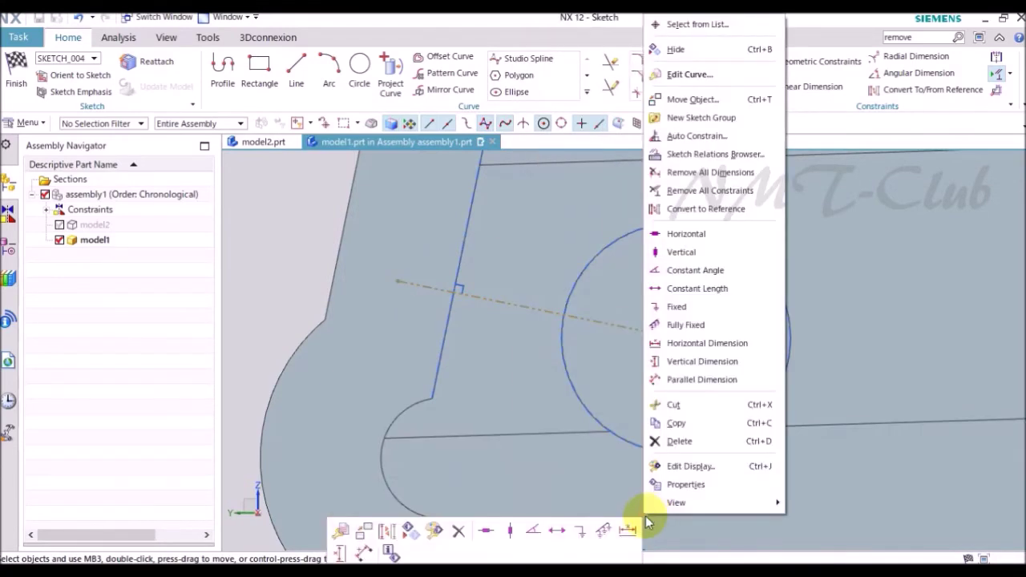
pyautogui.press('Escape')
pyautogui.scroll(-3, 419, 393)
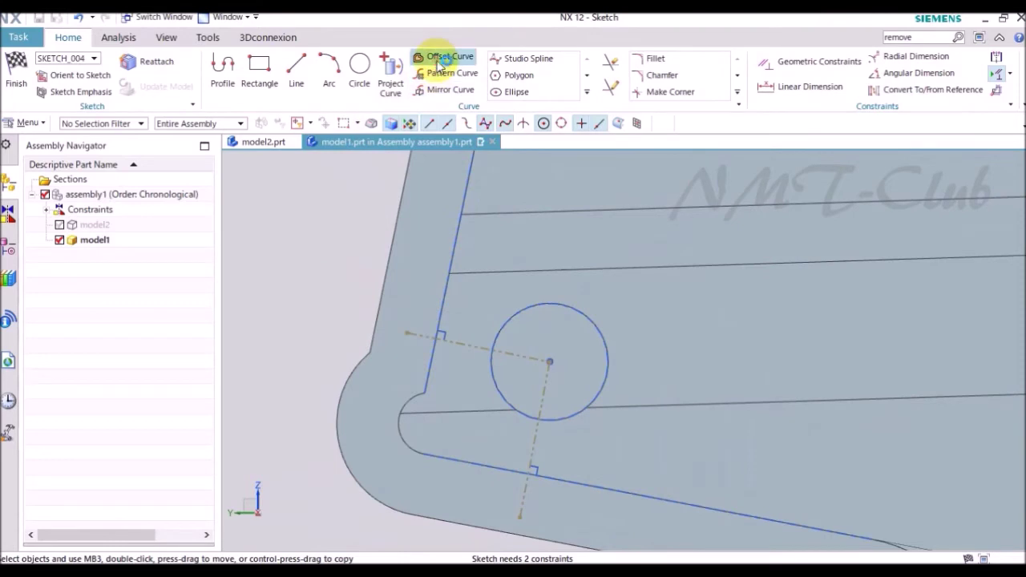
# Step: Offset the reference lines by 0.8 and close their ends with lines into an L-shaped profile
pyautogui.click(441, 60)
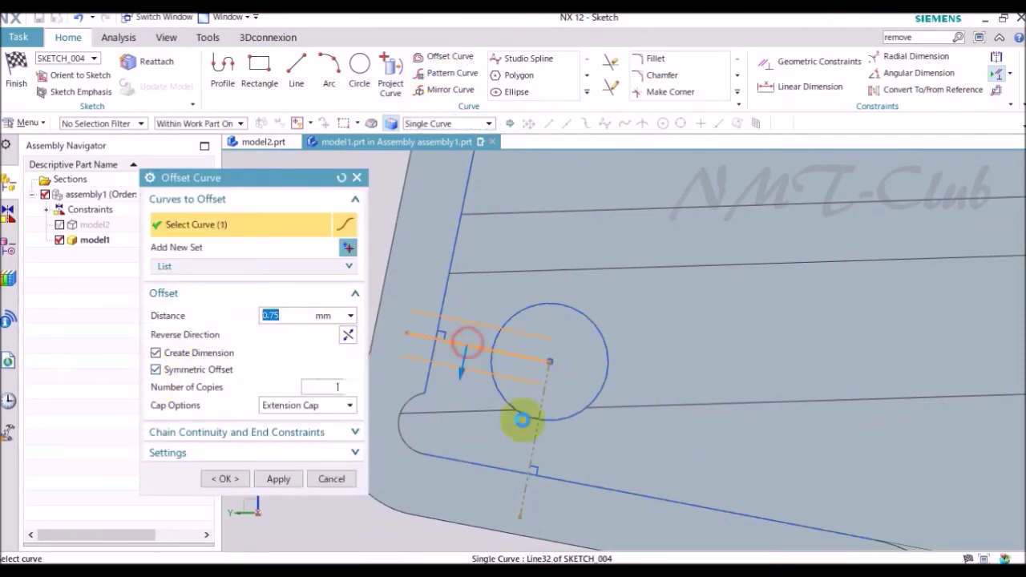
pyautogui.click(229, 479)
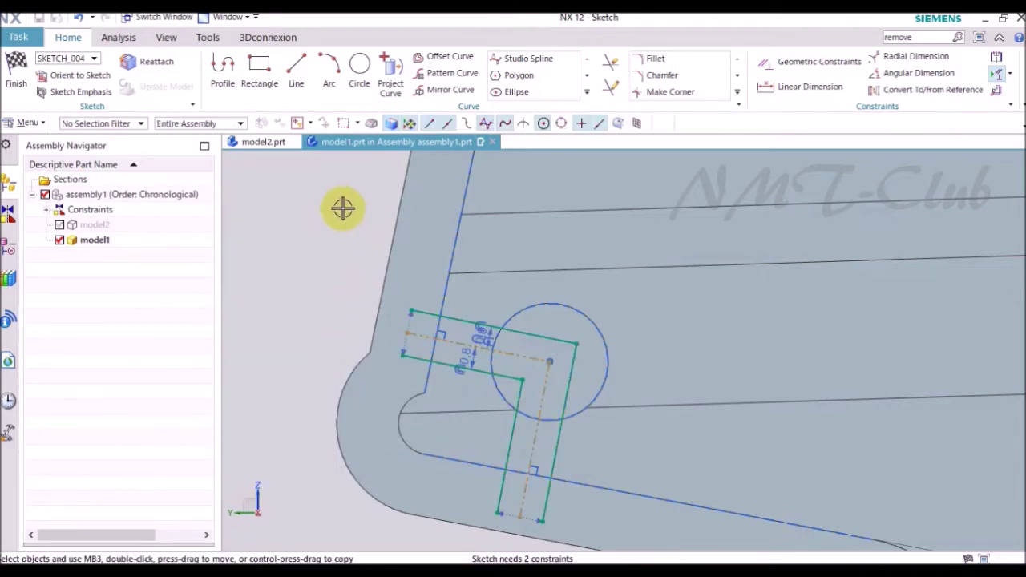
pyautogui.click(294, 80)
pyautogui.scroll(3, 412, 304)
pyautogui.click(437, 287)
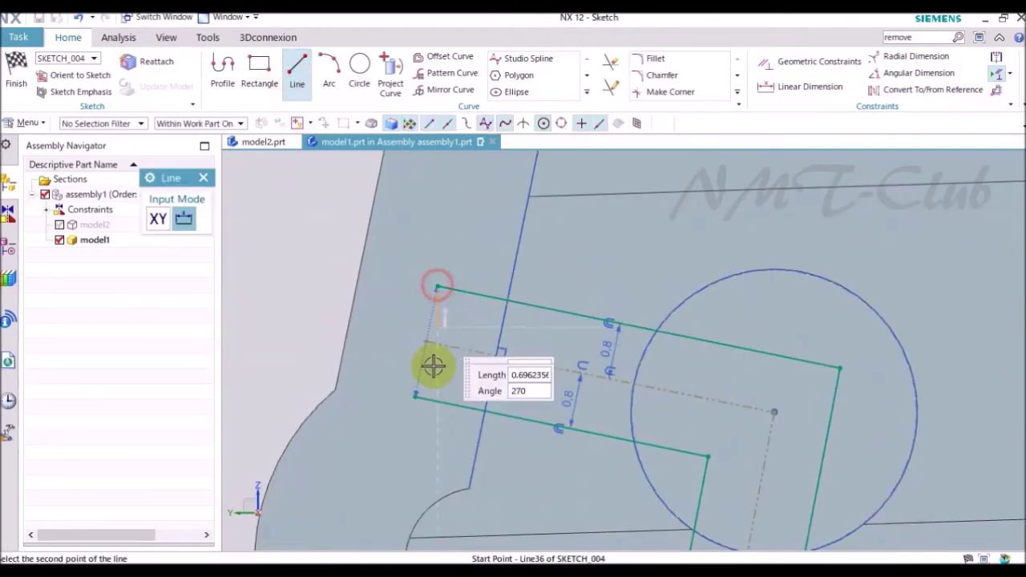
pyautogui.click(413, 398)
pyautogui.scroll(-3, 398, 235)
pyautogui.scroll(2, 514, 370)
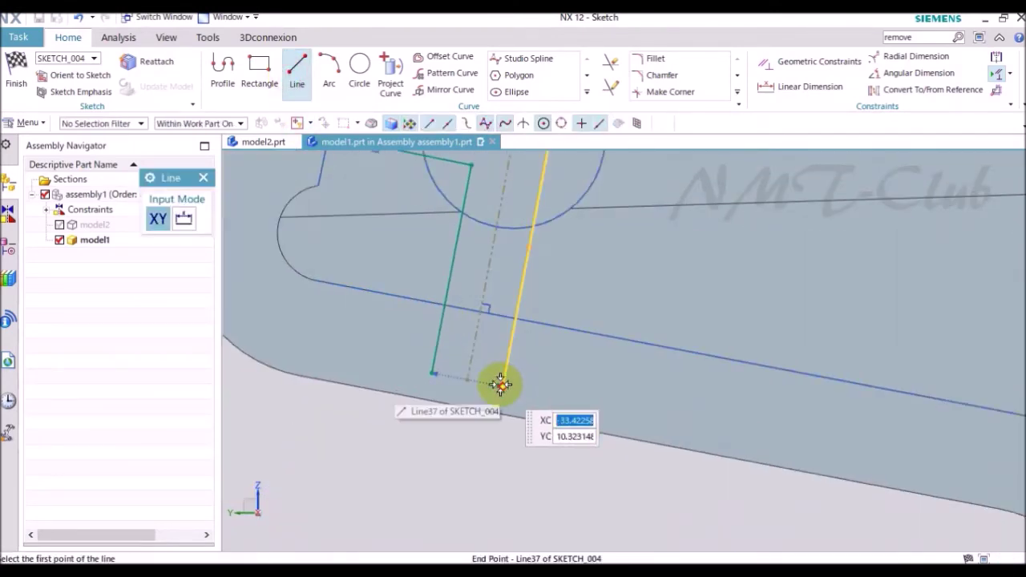
pyautogui.click(432, 373)
# Step: End the Line tool and finish the sketch
pyautogui.scroll(-3, 398, 403)
pyautogui.press('Escape')
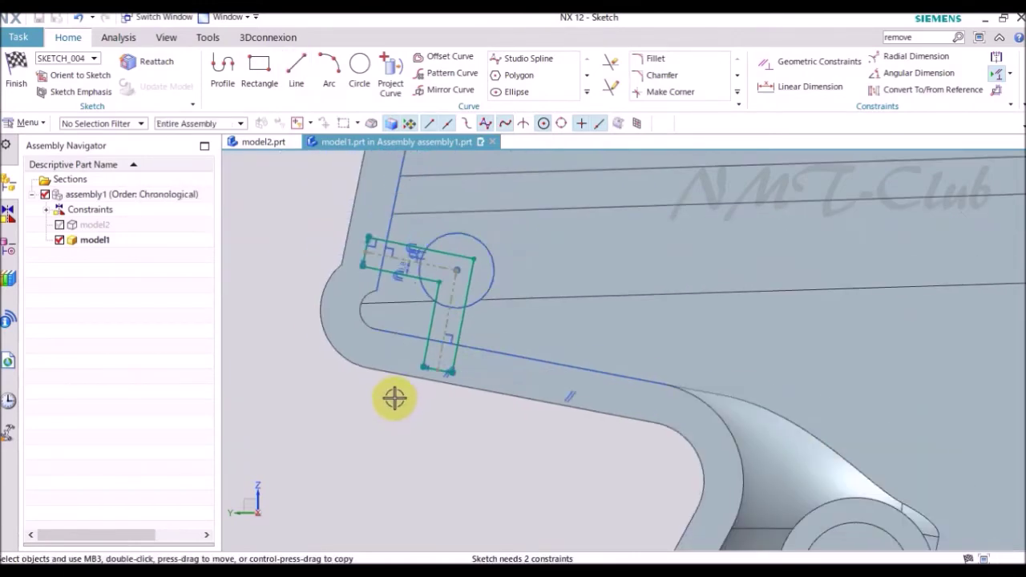
pyautogui.rightClick(291, 212)
pyautogui.click(304, 226)
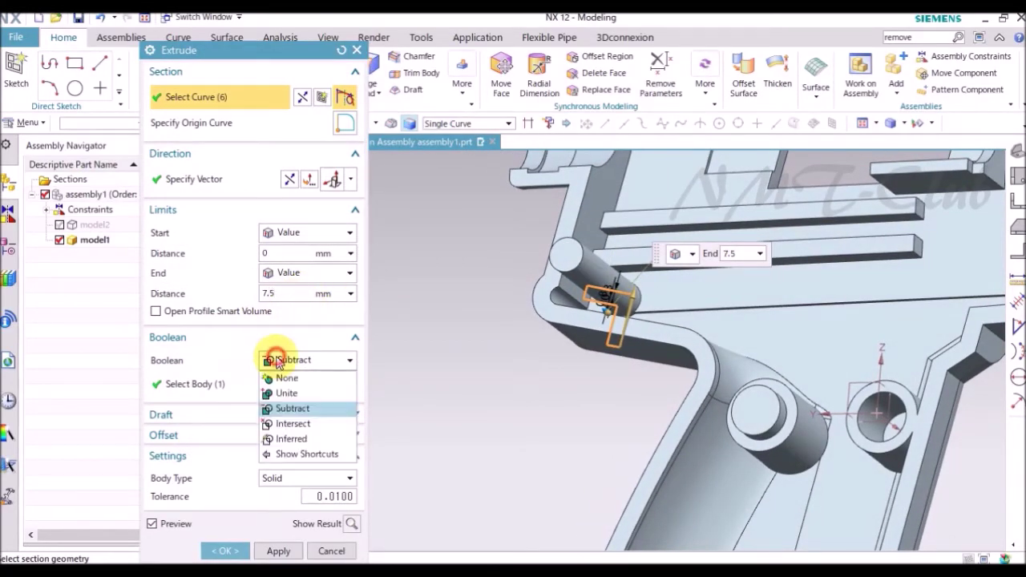
# Step: Change the 7.5 mm extrusion's Boolean from Subtract to Unite and confirm it
pyautogui.click(284, 393)
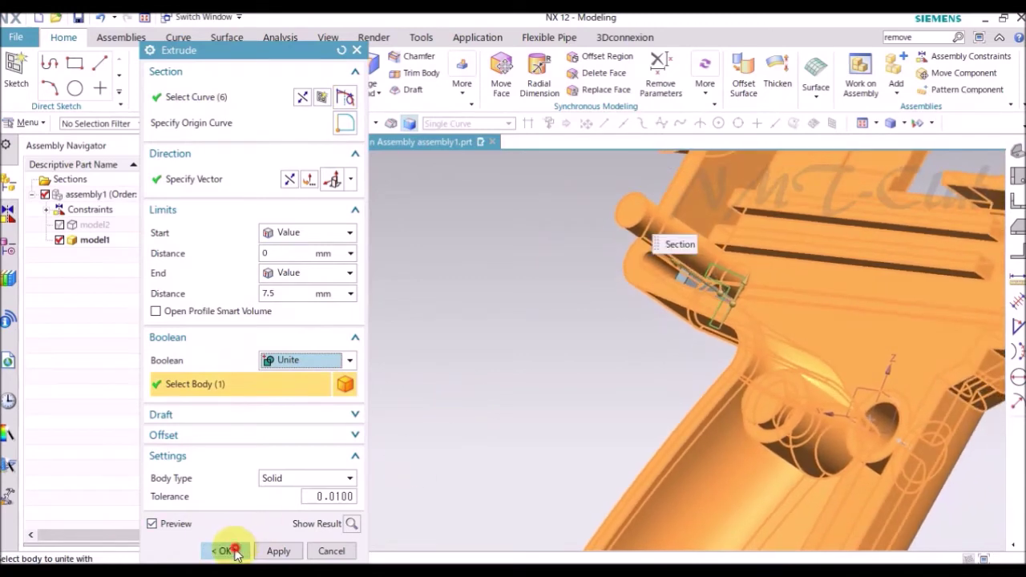
pyautogui.click(225, 551)
pyautogui.moveTo(482, 447)
pyautogui.mouseDown(button='middle')
pyautogui.moveTo(499, 449)
pyautogui.moveTo(477, 439)
pyautogui.moveTo(460, 409)
pyautogui.mouseUp(button='middle')
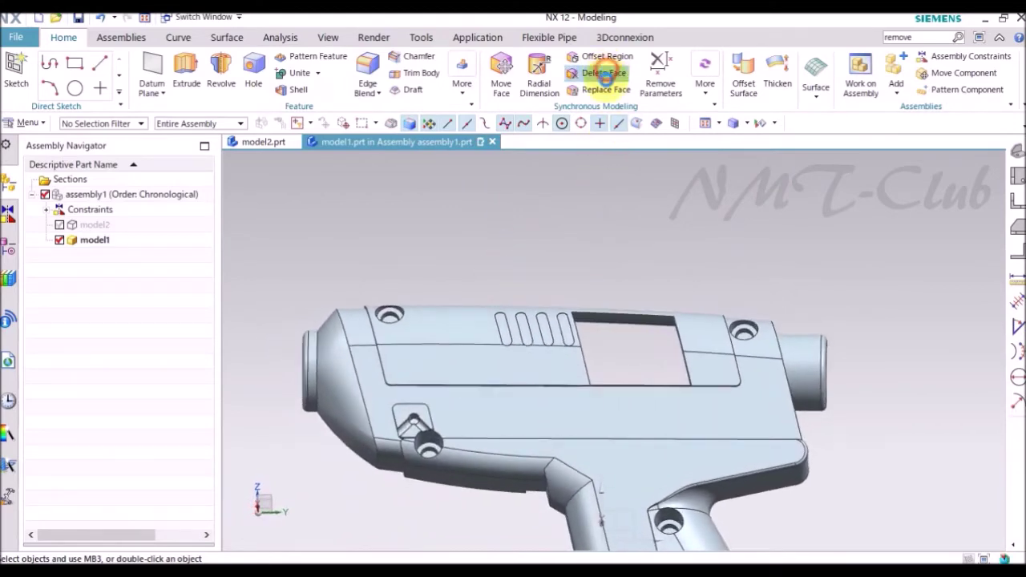
pyautogui.click(597, 72)
pyautogui.scroll(3, 546, 266)
pyautogui.scroll(3, 589, 247)
pyautogui.scroll(2, 504, 275)
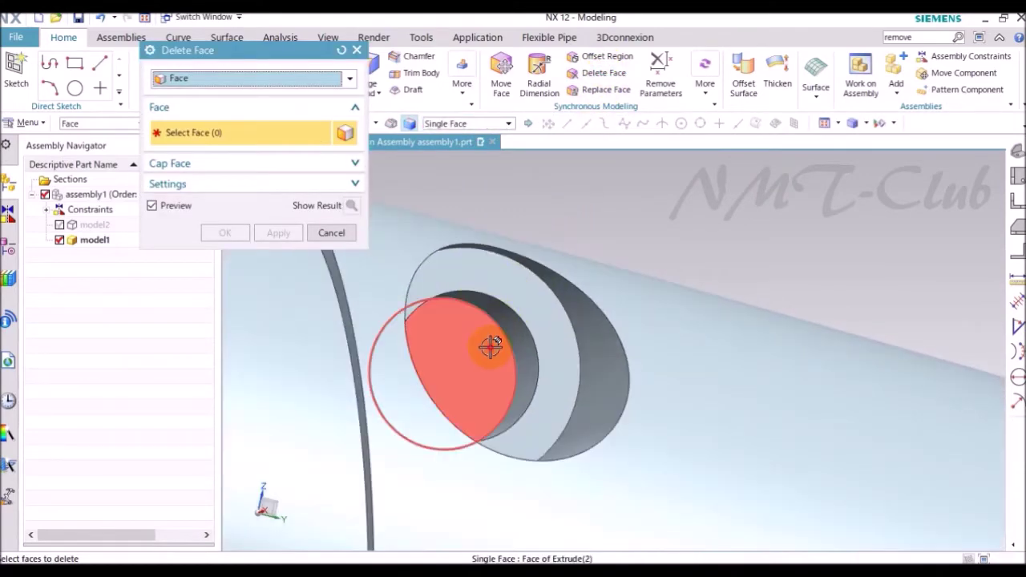
# Step: Delete the inner face of the first boss hole
pyautogui.click(490, 352)
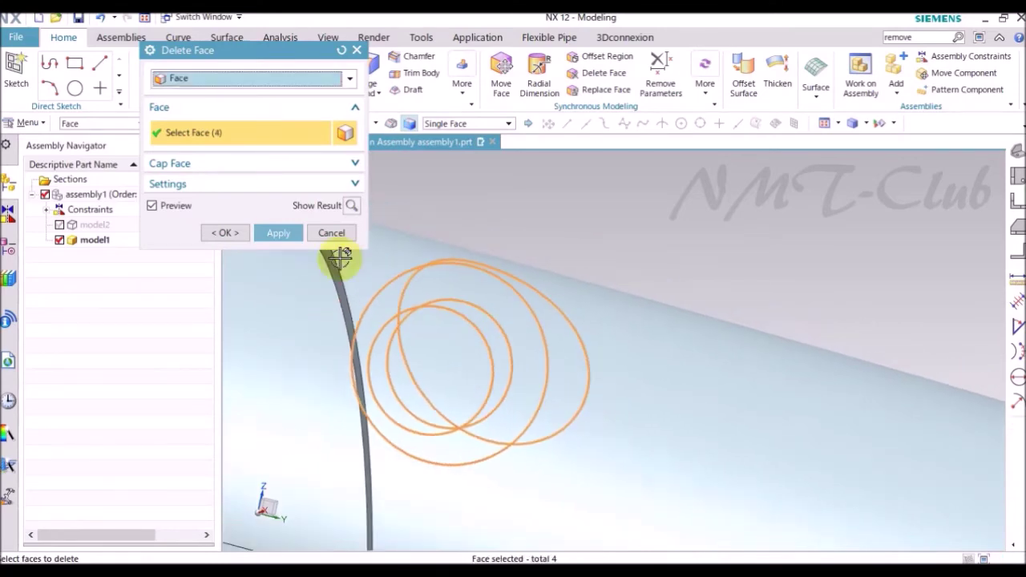
pyautogui.click(278, 233)
pyautogui.scroll(-3, 595, 258)
pyautogui.scroll(2, 669, 360)
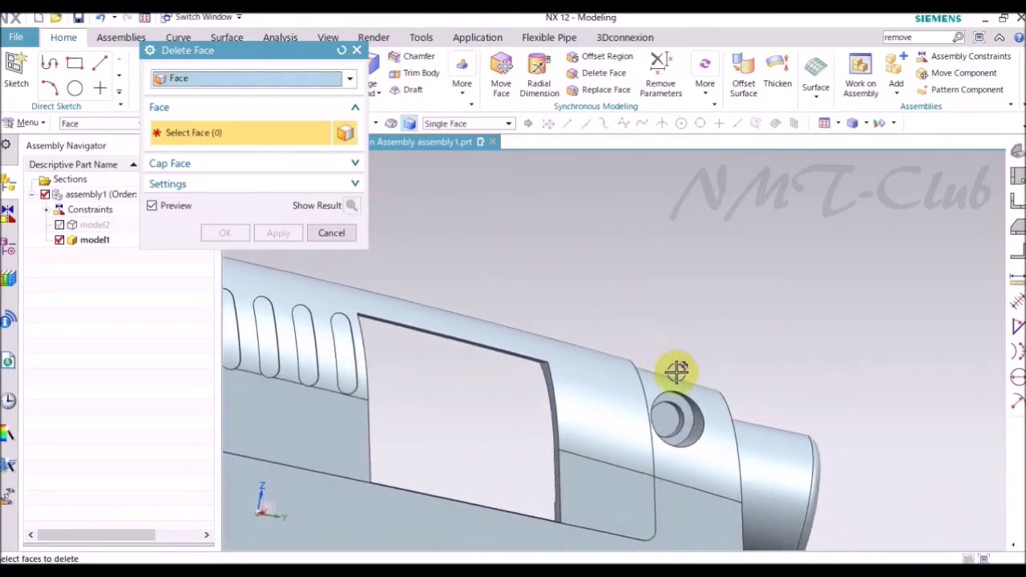
pyautogui.scroll(3, 666, 431)
pyautogui.scroll(5, 509, 345)
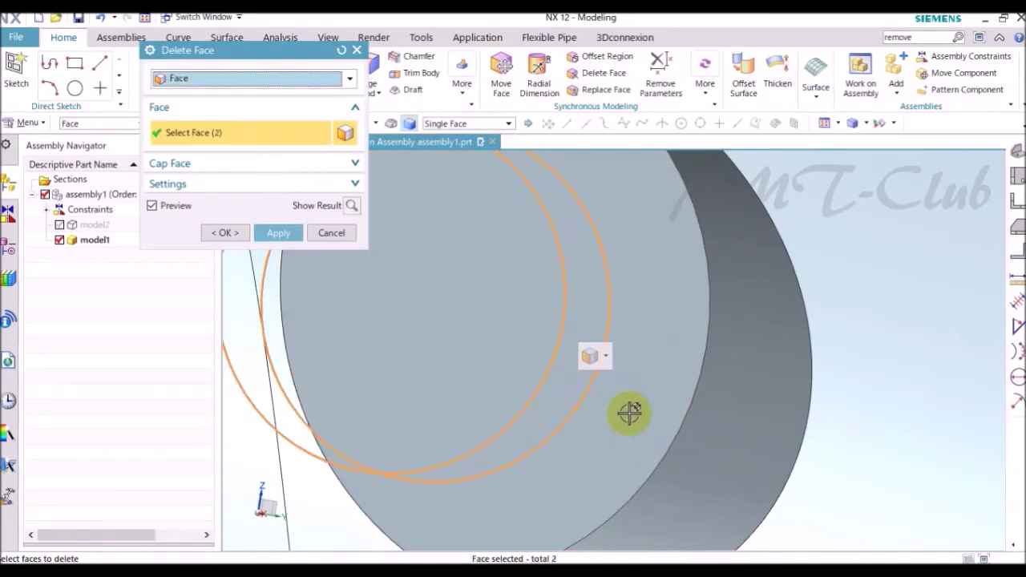
pyautogui.scroll(-4, 595, 419)
# Step: Select the last face of that hole and all faces of the grip hole for deletion
pyautogui.click(677, 422)
pyautogui.scroll(-4, 521, 384)
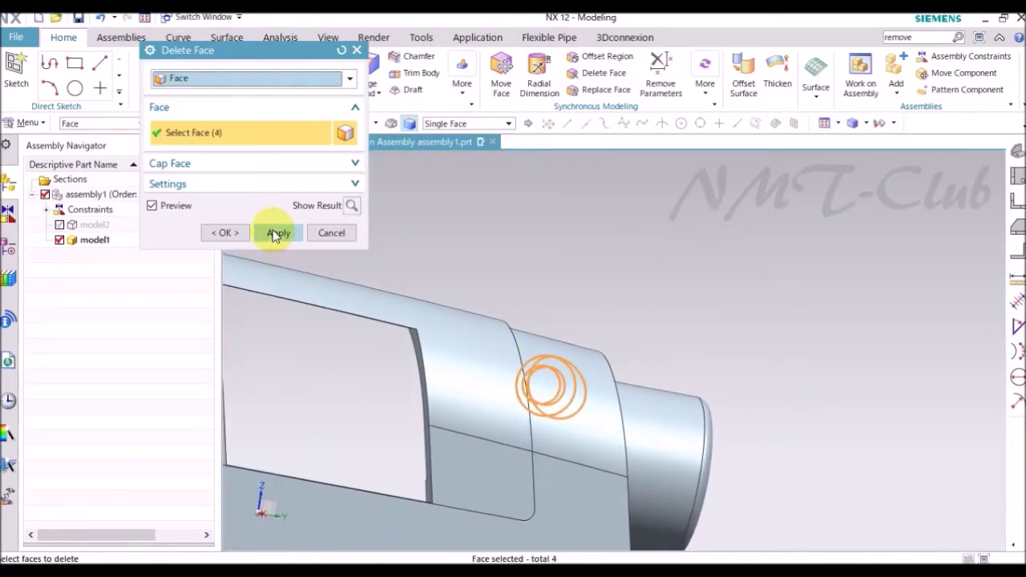
pyautogui.scroll(-4, 659, 261)
pyautogui.scroll(3, 605, 425)
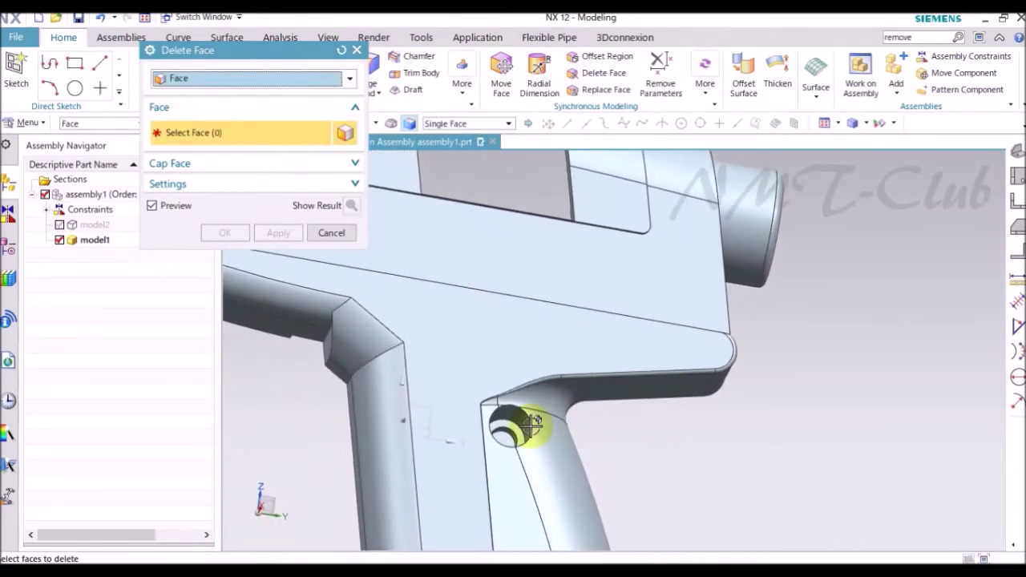
pyautogui.scroll(4, 445, 467)
pyautogui.click(446, 467)
pyautogui.click(440, 471)
pyautogui.click(394, 368)
pyautogui.click(497, 352)
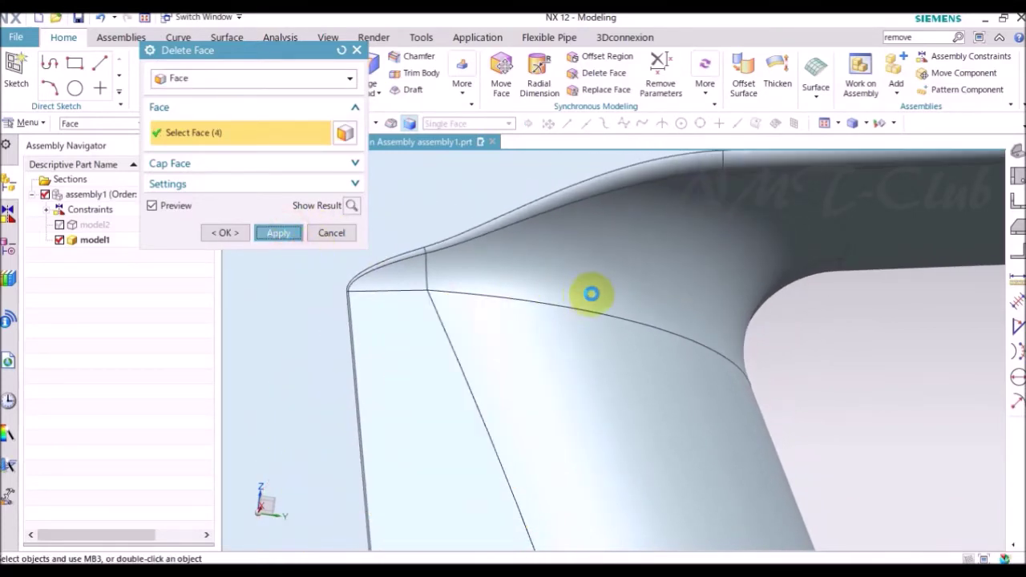
# Step: Add the counterbored hole's second face, delete the selected faces, and close Delete Face
pyautogui.scroll(-2, 585, 294)
pyautogui.scroll(-2, 641, 315)
pyautogui.scroll(4, 577, 439)
pyautogui.scroll(4, 577, 439)
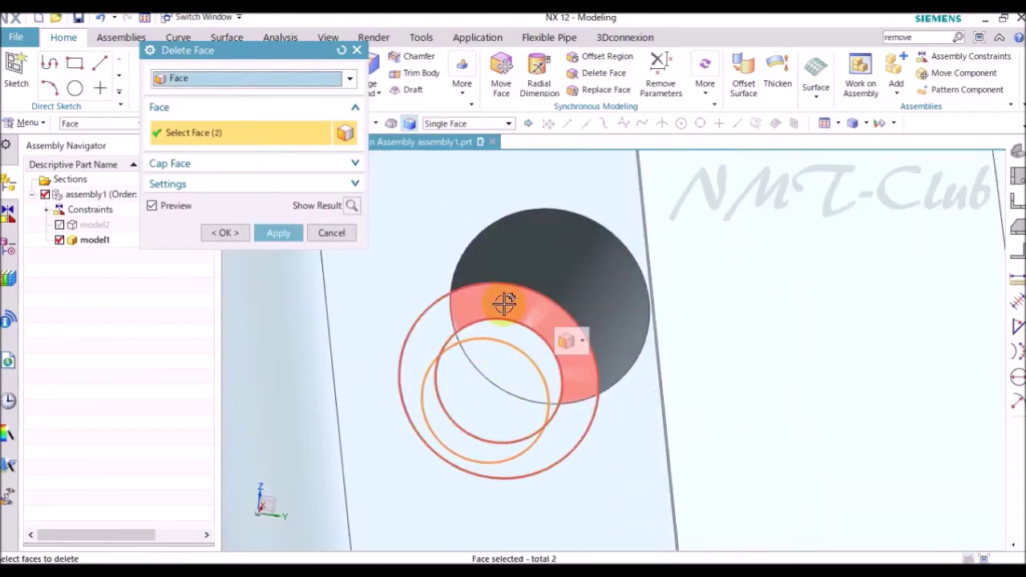
pyautogui.scroll(-1, 513, 323)
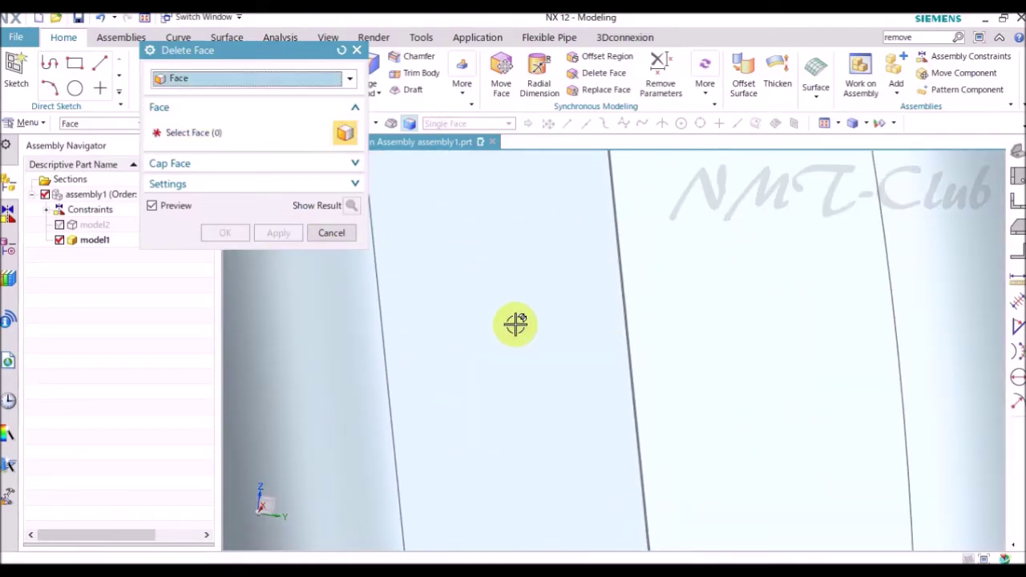
pyautogui.scroll(-2, 529, 325)
pyautogui.scroll(-2, 548, 326)
pyautogui.scroll(1, 549, 319)
pyautogui.scroll(3, 568, 312)
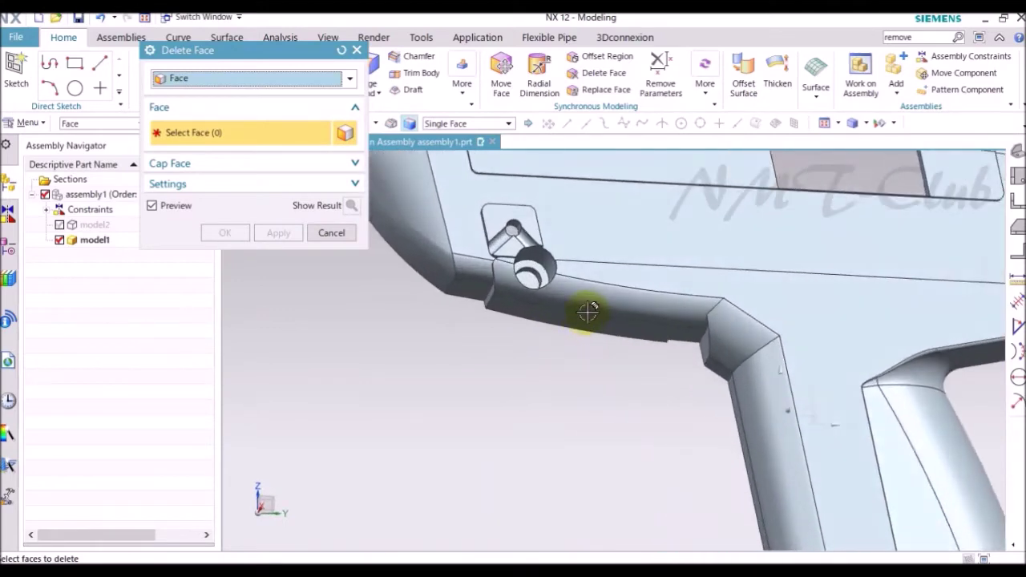
pyautogui.scroll(3, 589, 311)
pyautogui.scroll(2, 597, 311)
pyautogui.click(586, 278)
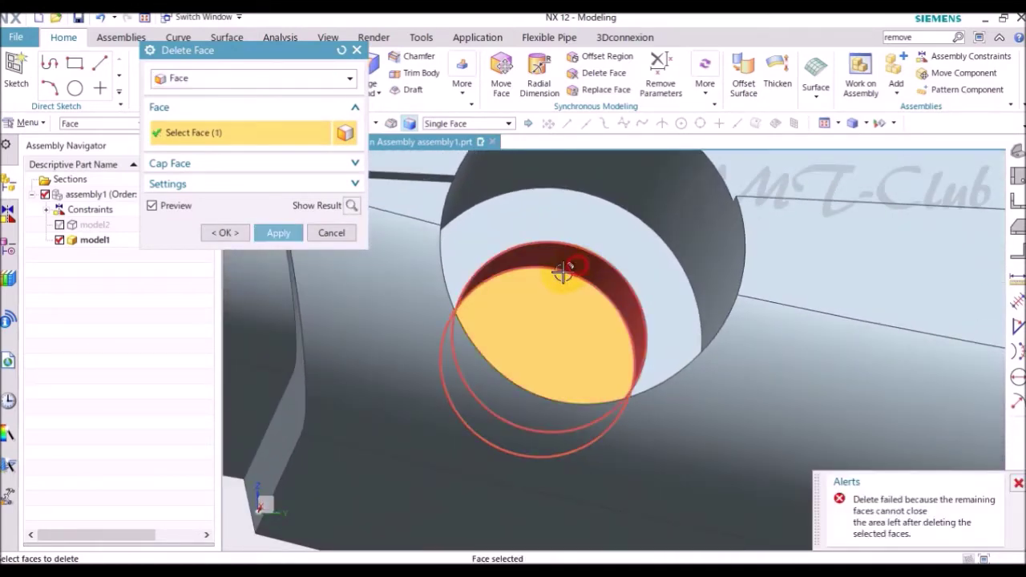
pyautogui.middleClick(474, 304)
pyautogui.scroll(-3, 481, 303)
pyautogui.click(332, 233)
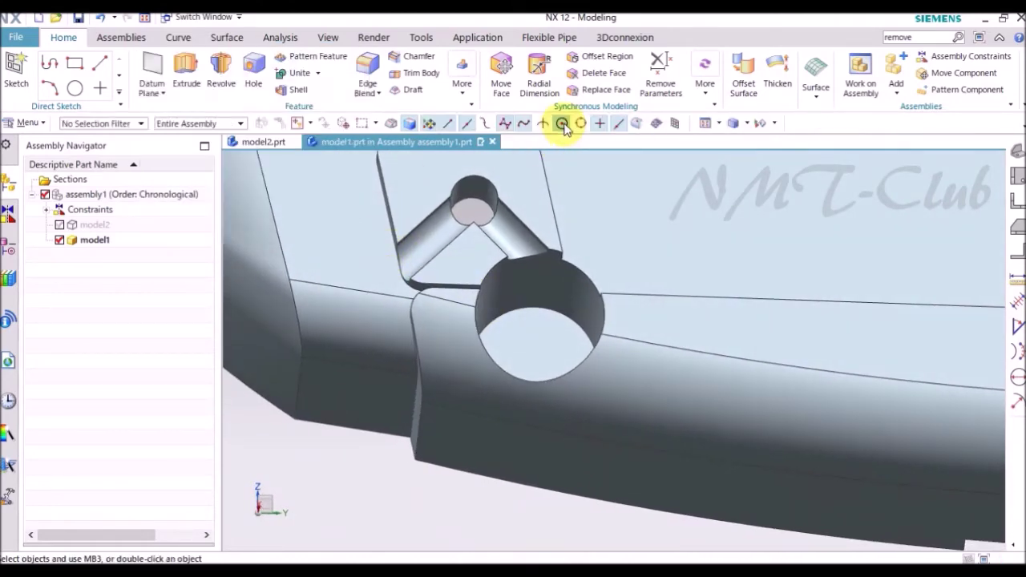
# Step: Replace the round face in the boss recess with the adjoining outer case surface
pyautogui.click(596, 101)
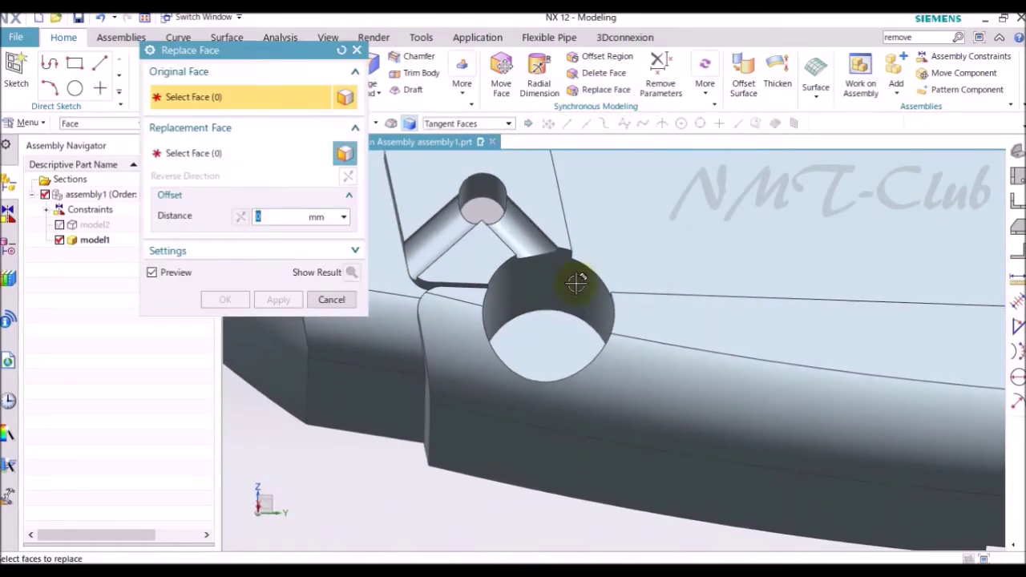
pyautogui.click(210, 156)
pyautogui.click(632, 224)
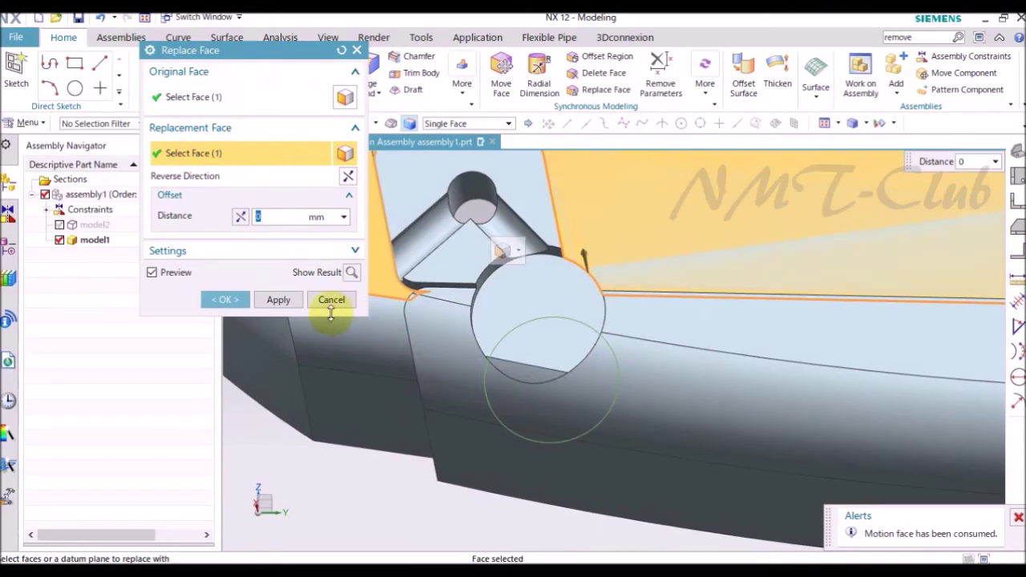
pyautogui.click(278, 300)
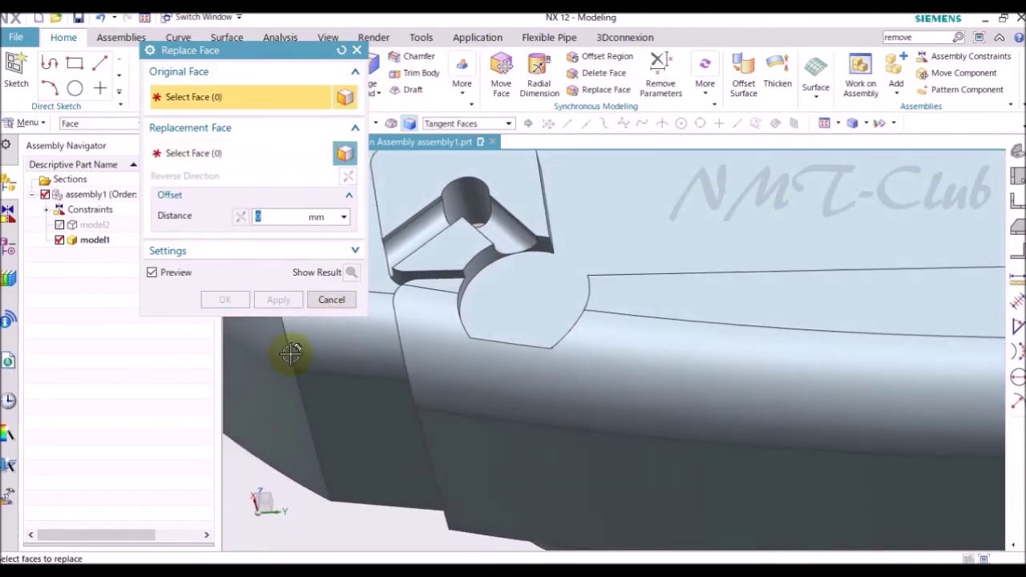
pyautogui.click(331, 302)
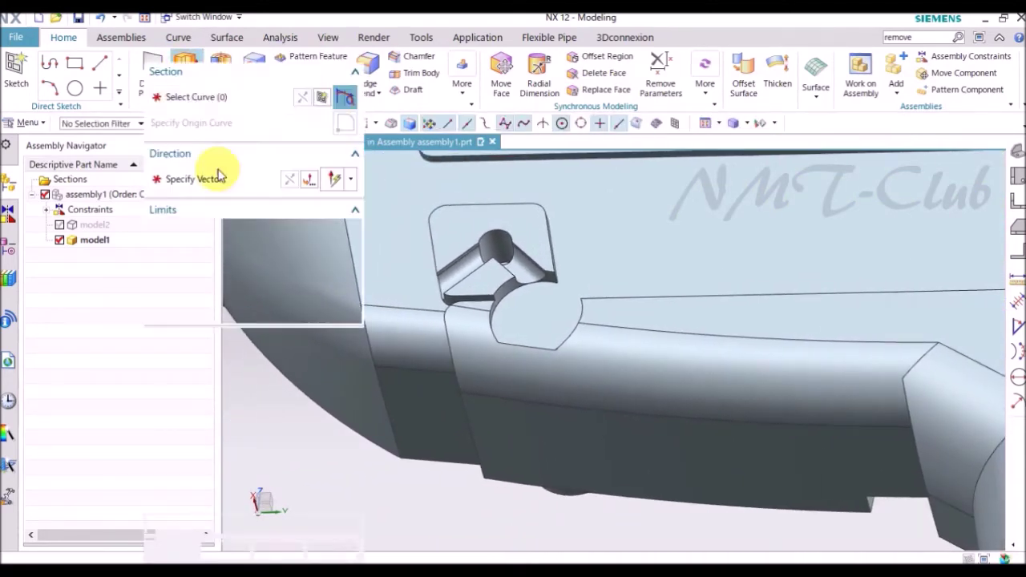
# Step: Start a sketch on the case face and project the round cut's edges into it
pyautogui.click(313, 107)
pyautogui.click(632, 277)
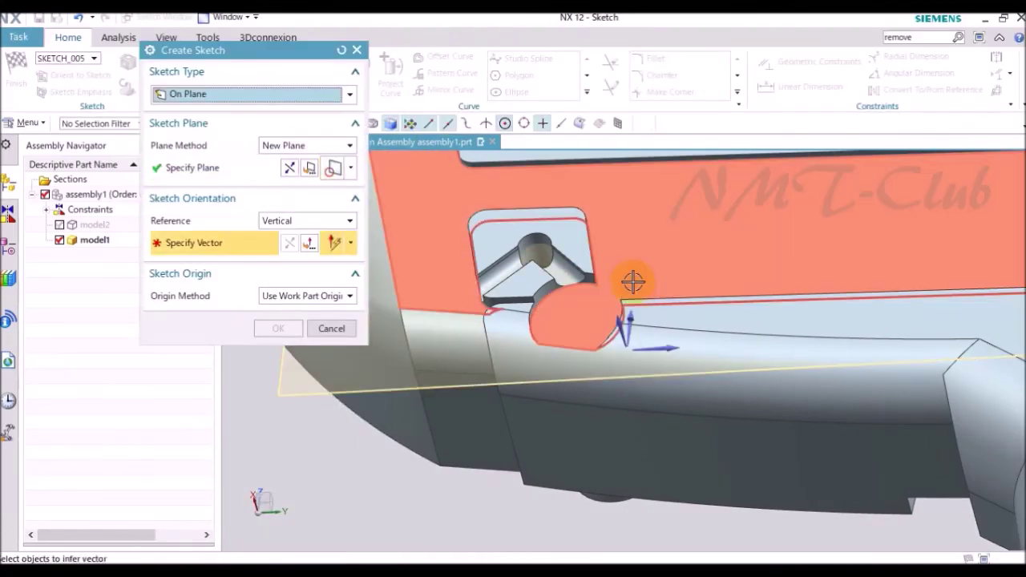
pyautogui.click(277, 328)
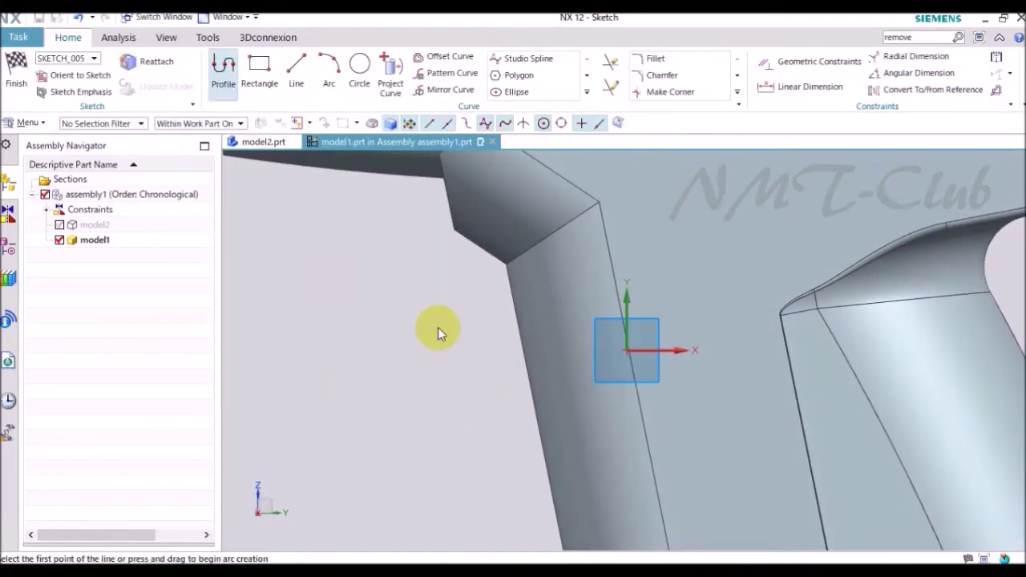
pyautogui.click(391, 76)
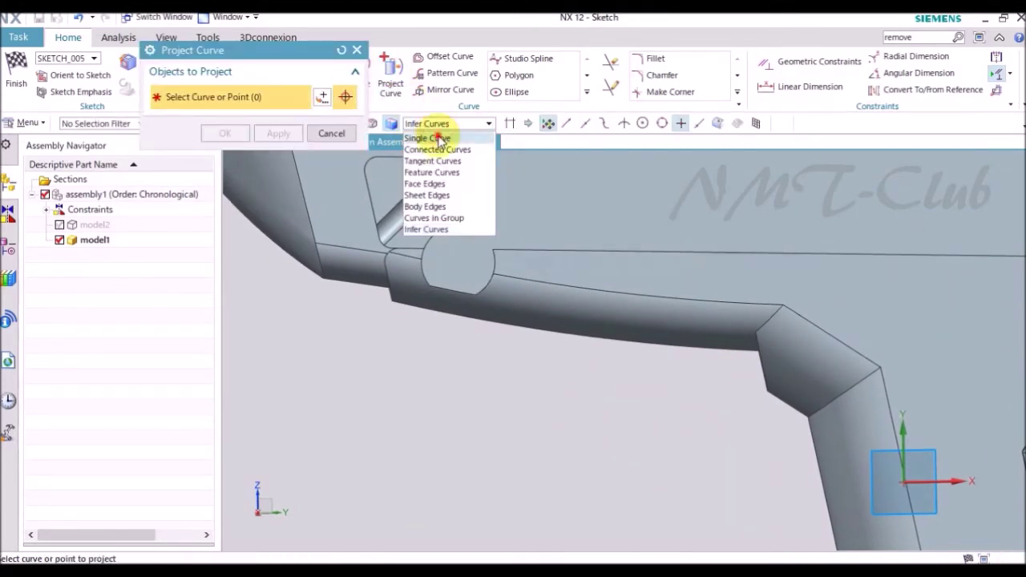
pyautogui.click(439, 140)
pyautogui.scroll(3, 500, 218)
pyautogui.scroll(3, 572, 305)
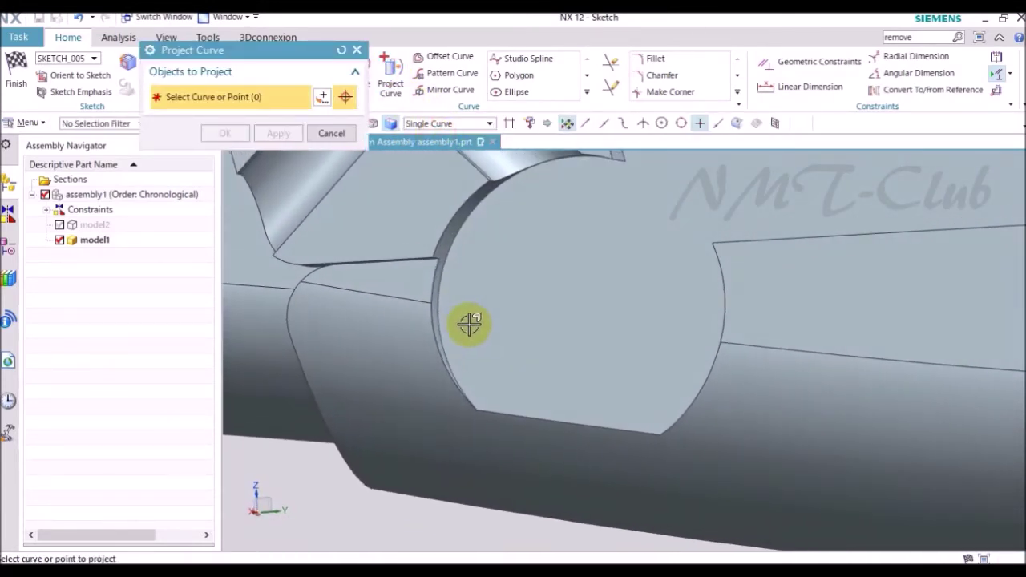
pyautogui.scroll(2, 469, 323)
pyautogui.moveTo(438, 287)
pyautogui.mouseDown(button='middle')
pyautogui.moveTo(536, 316)
pyautogui.moveTo(813, 337)
pyautogui.moveTo(879, 306)
pyautogui.mouseUp(button='middle')
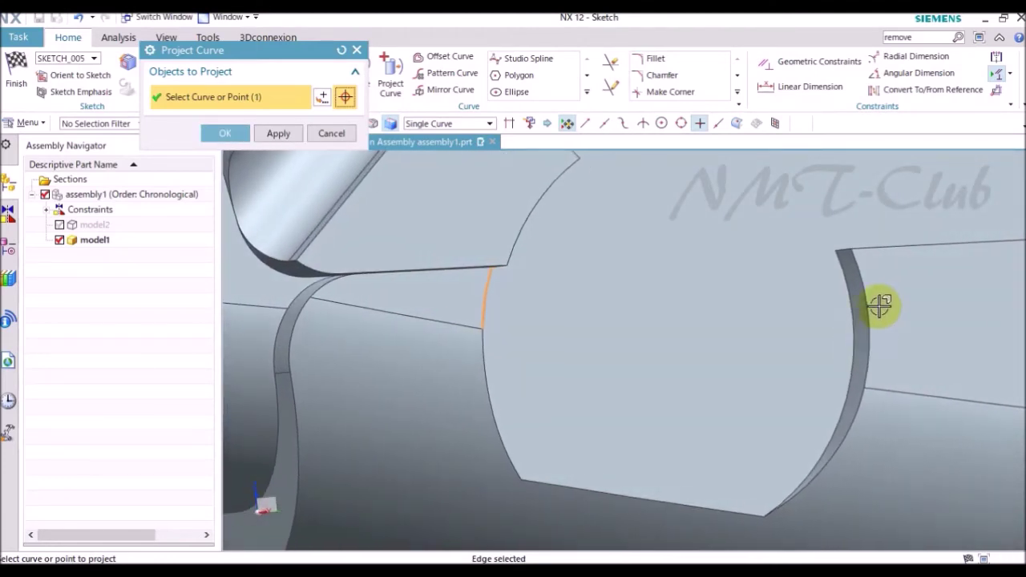
pyautogui.click(876, 243)
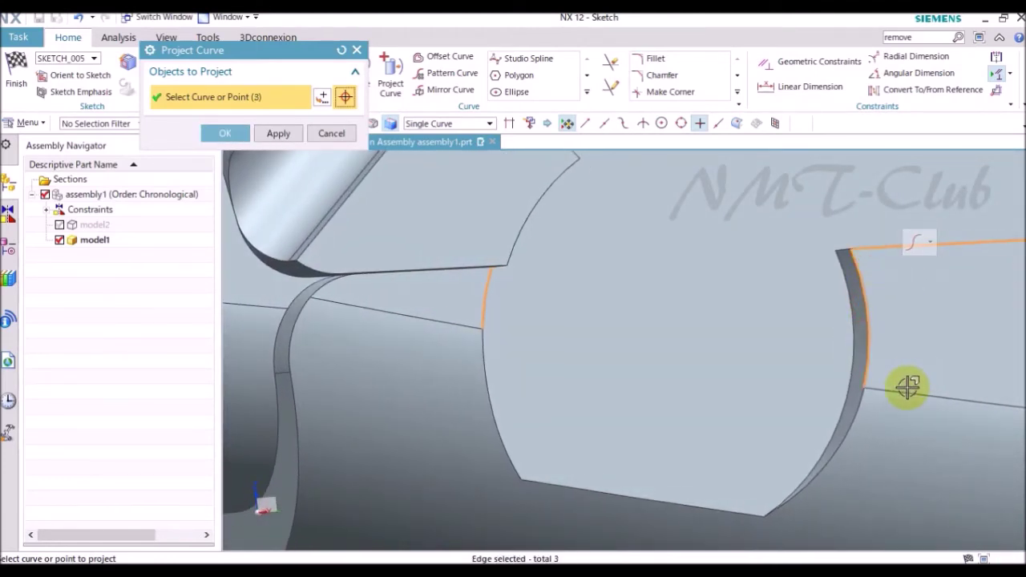
pyautogui.moveTo(753, 359)
pyautogui.mouseDown(button='middle')
pyautogui.moveTo(510, 341)
pyautogui.moveTo(239, 296)
pyautogui.mouseUp(button='middle')
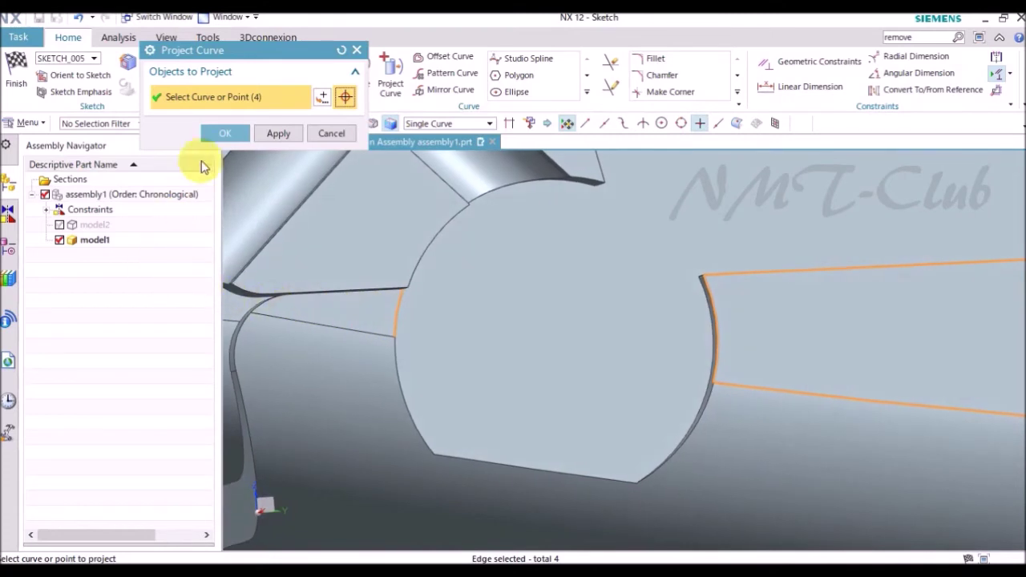
pyautogui.click(224, 133)
# Step: Trim the projected lines and arc into corners to form a closed four-line profile
pyautogui.click(670, 92)
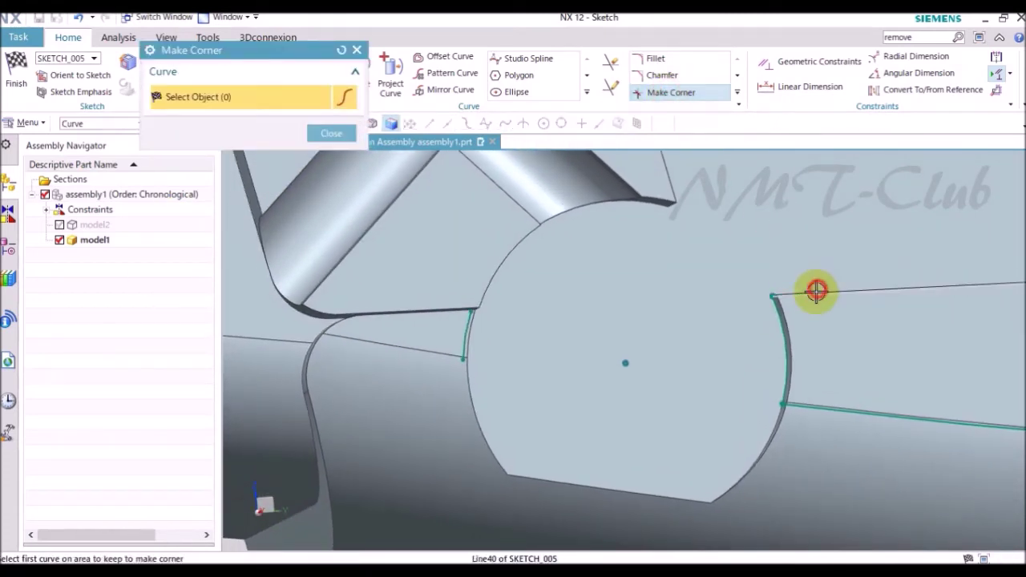
pyautogui.click(815, 291)
pyautogui.click(422, 348)
pyautogui.keyDown('shift'); pyautogui.moveTo(741, 406); pyautogui.dragTo(765, 406, button='middle'); pyautogui.keyUp('shift')
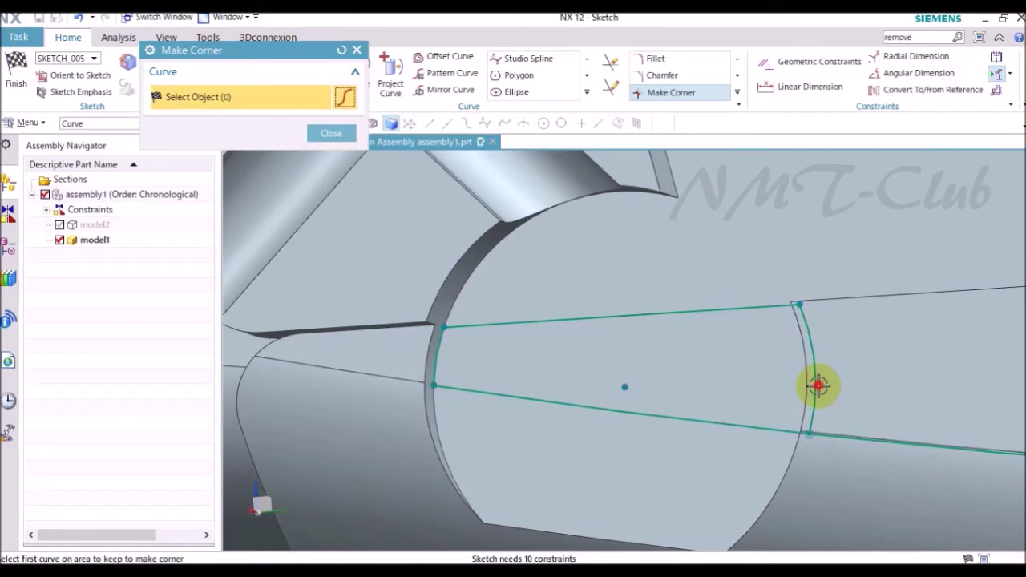
pyautogui.click(749, 428)
pyautogui.scroll(3, 630, 347)
pyautogui.click(331, 133)
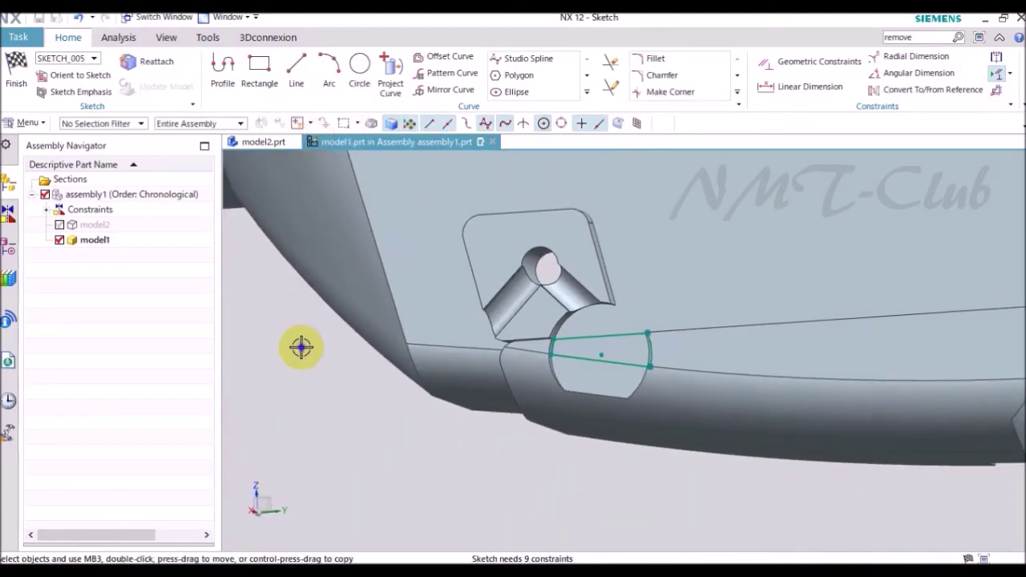
# Step: Finish the sketch and extrude the profile until extended to the case face
pyautogui.rightClick(300, 347)
pyautogui.click(344, 43)
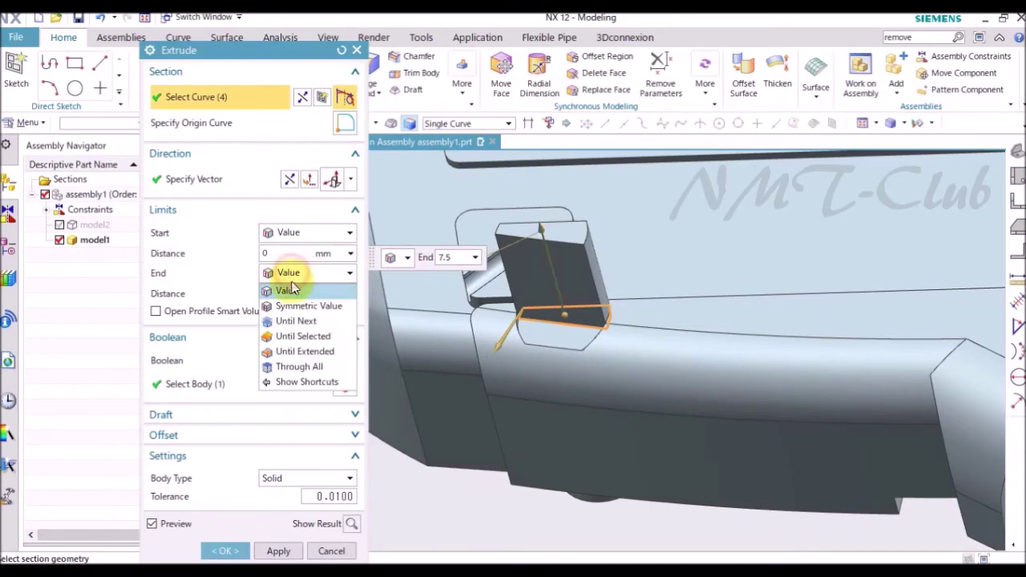
pyautogui.click(297, 355)
pyautogui.click(648, 313)
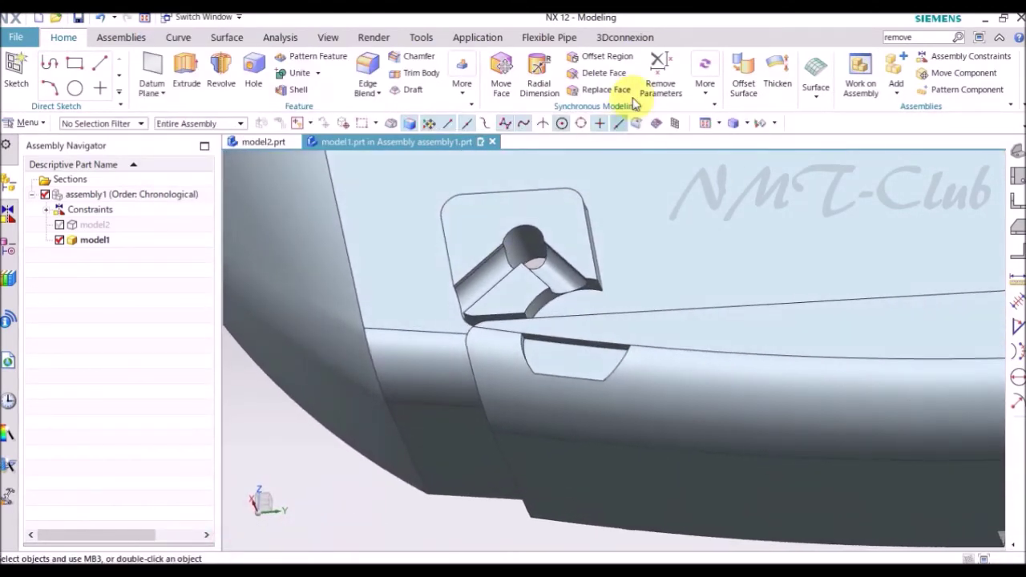
pyautogui.click(606, 78)
pyautogui.scroll(2, 542, 366)
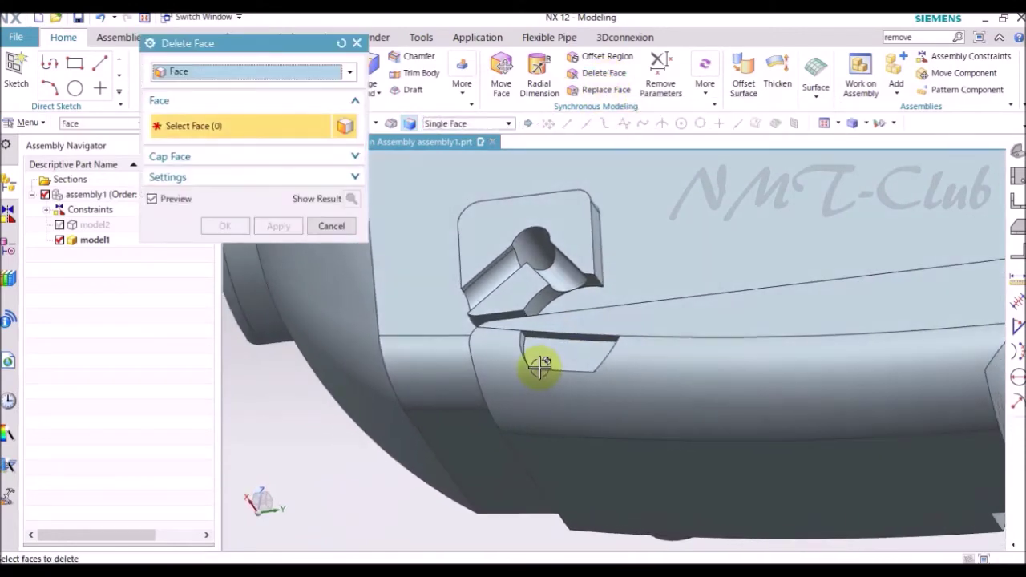
# Step: Delete the four small slot faces beneath the angled boss
pyautogui.scroll(5, 518, 297)
pyautogui.click(478, 257)
pyautogui.click(586, 245)
pyautogui.moveTo(457, 272)
pyautogui.mouseDown(button='middle')
pyautogui.moveTo(534, 271)
pyautogui.moveTo(679, 304)
pyautogui.moveTo(609, 288)
pyautogui.mouseUp(button='middle')
pyautogui.scroll(-3, 584, 291)
pyautogui.click(584, 291)
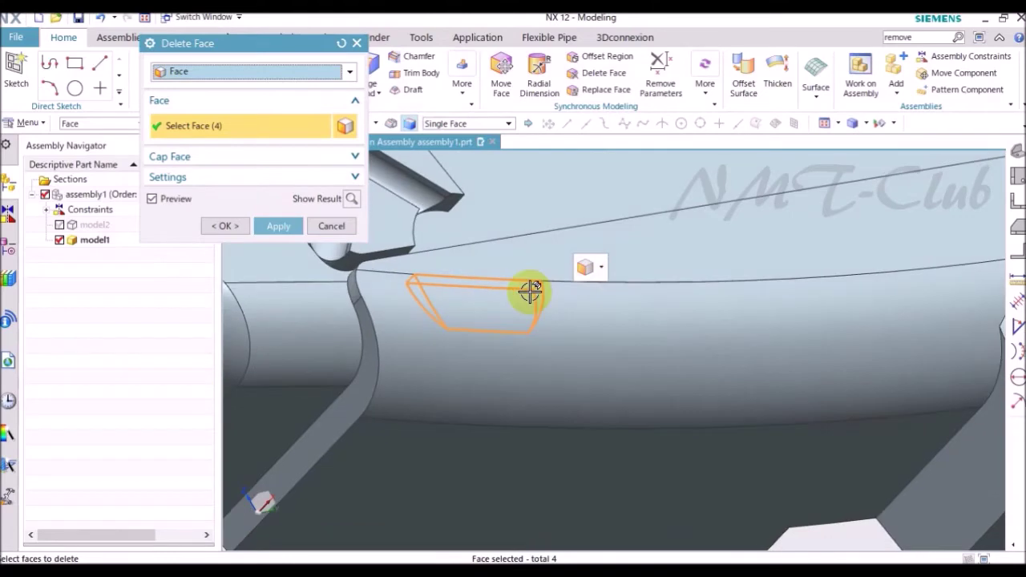
pyautogui.scroll(-2, 320, 264)
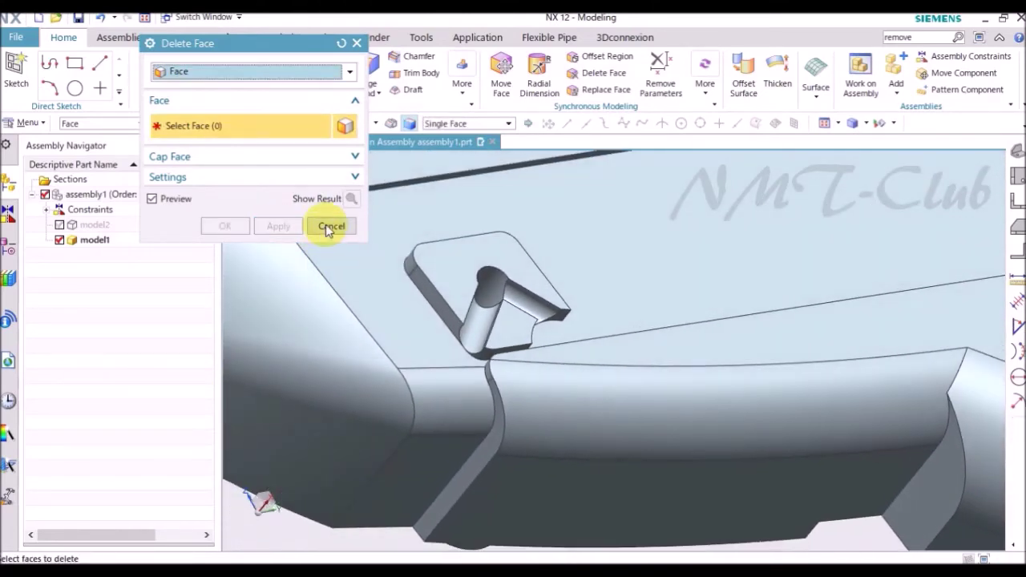
pyautogui.click(329, 226)
pyautogui.scroll(3, 338, 259)
pyautogui.moveTo(337, 258); pyautogui.dragTo(366, 264, button='middle')
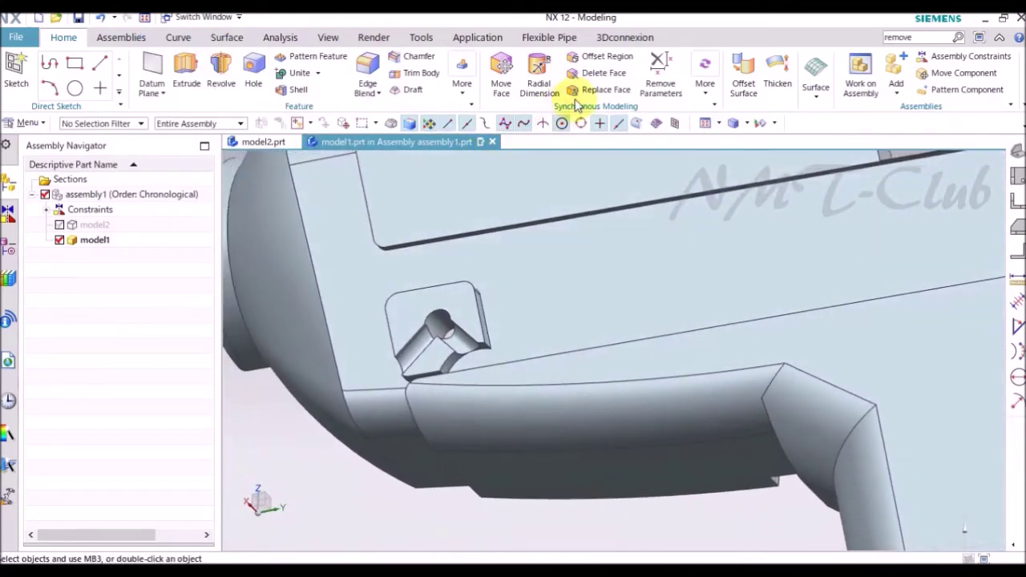
# Step: Replace the boss face with the adjoining case wall surface so the corner meets cleanly
pyautogui.click(597, 89)
pyautogui.moveTo(602, 217); pyautogui.dragTo(465, 357, button='middle')
pyautogui.scroll(2, 465, 356)
pyautogui.click(420, 352)
pyautogui.scroll(2, 577, 280)
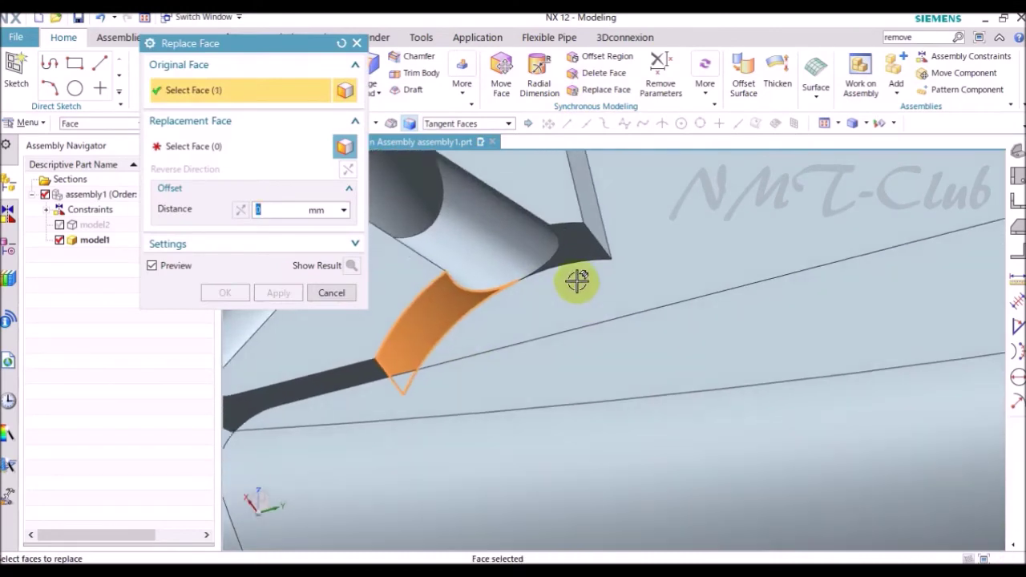
pyautogui.click(200, 152)
pyautogui.scroll(-2, 556, 230)
pyautogui.moveTo(556, 229)
pyautogui.mouseDown(button='middle')
pyautogui.moveTo(589, 320)
pyautogui.moveTo(556, 440)
pyautogui.mouseUp(button='middle')
pyautogui.scroll(3, 473, 403)
pyautogui.scroll(-2, 490, 373)
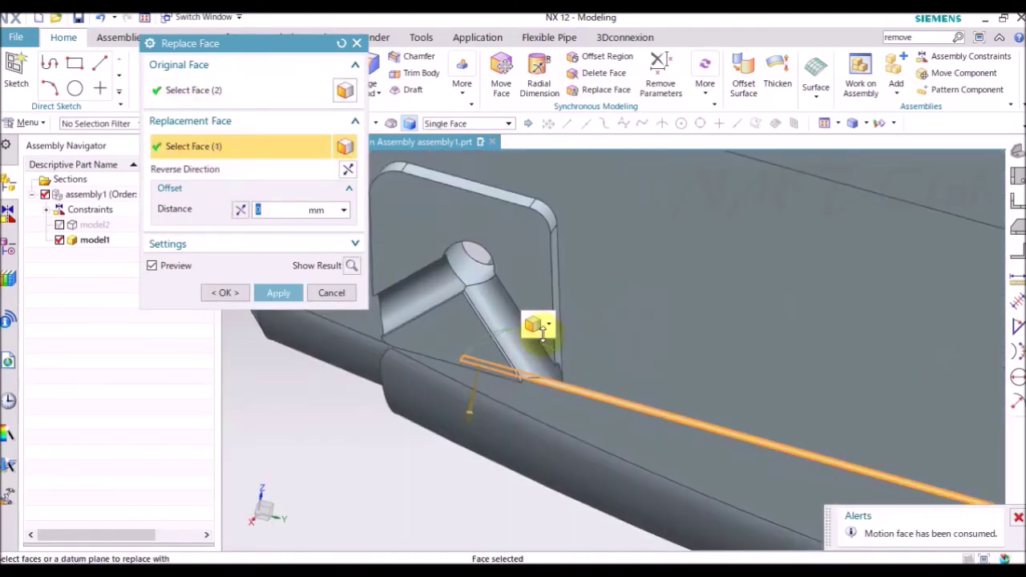
pyautogui.scroll(-1, 540, 328)
pyautogui.click(227, 292)
pyautogui.scroll(-2, 556, 343)
pyautogui.scroll(-2, 537, 401)
pyautogui.moveTo(518, 456)
pyautogui.mouseDown(button='middle')
pyautogui.moveTo(512, 437)
pyautogui.moveTo(539, 403)
pyautogui.moveTo(1007, 171)
pyautogui.mouseUp(button='middle')
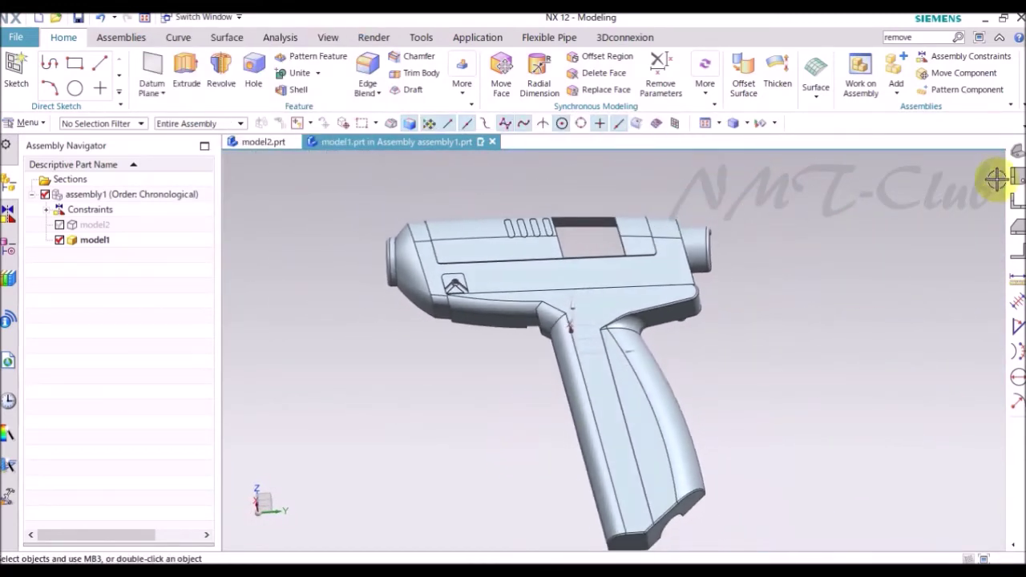
# Step: Create a new sketch on the case's inner flat face
pyautogui.scroll(-2, 806, 188)
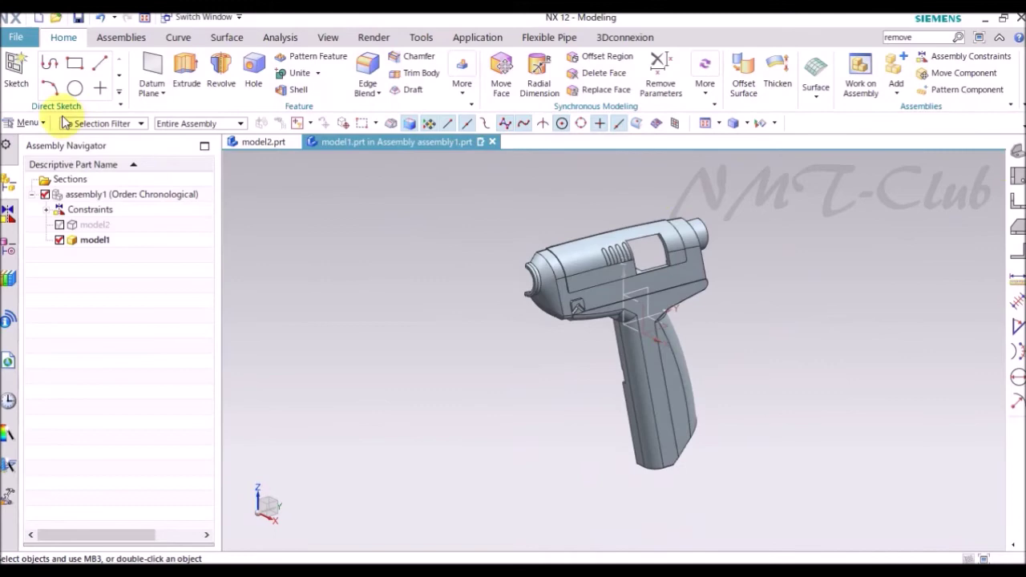
pyautogui.click(14, 70)
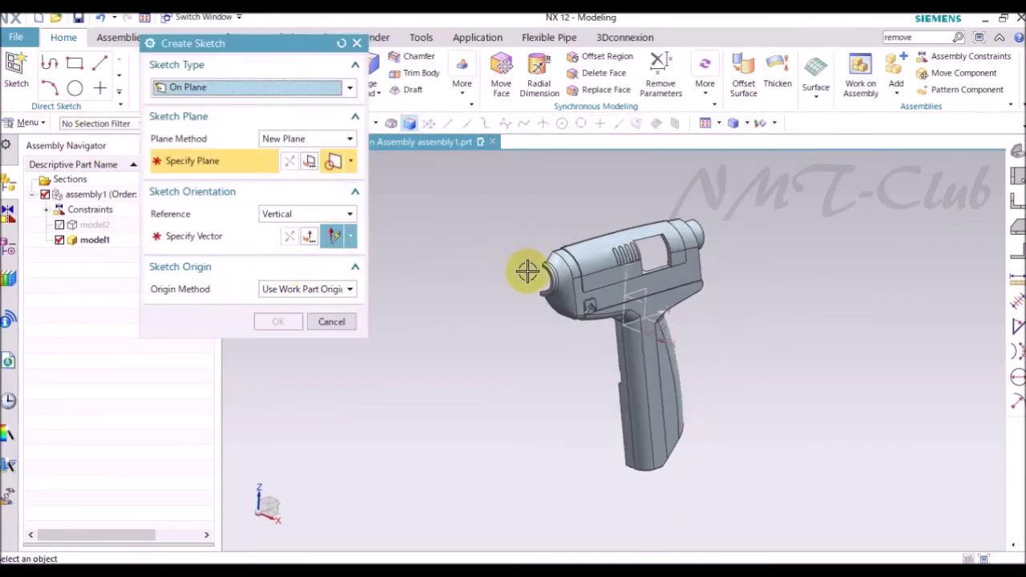
pyautogui.moveTo(526, 273); pyautogui.dragTo(550, 286, button='middle')
pyautogui.scroll(5, 529, 256)
pyautogui.click(444, 251)
pyautogui.scroll(-5, 480, 250)
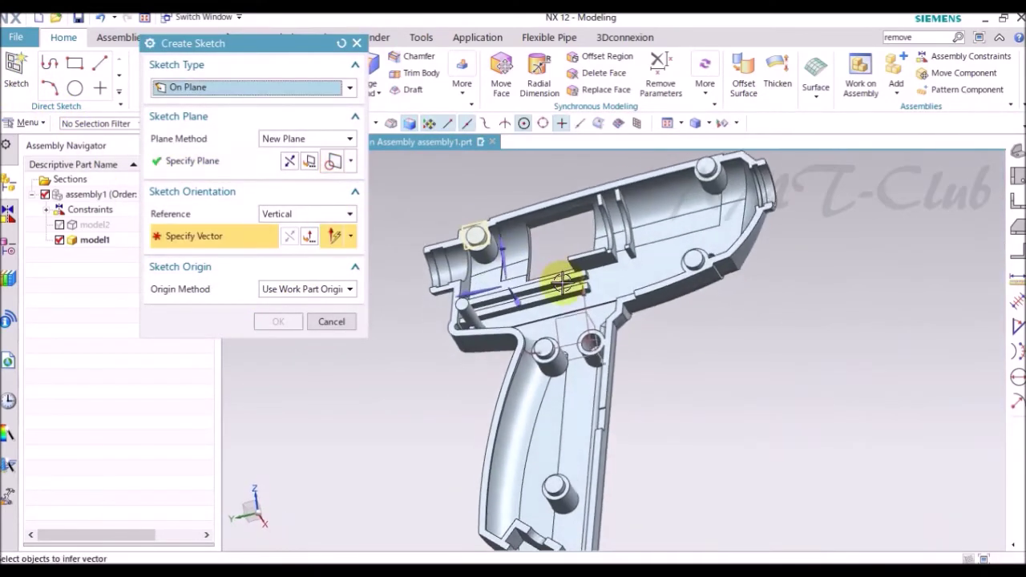
pyautogui.click(296, 322)
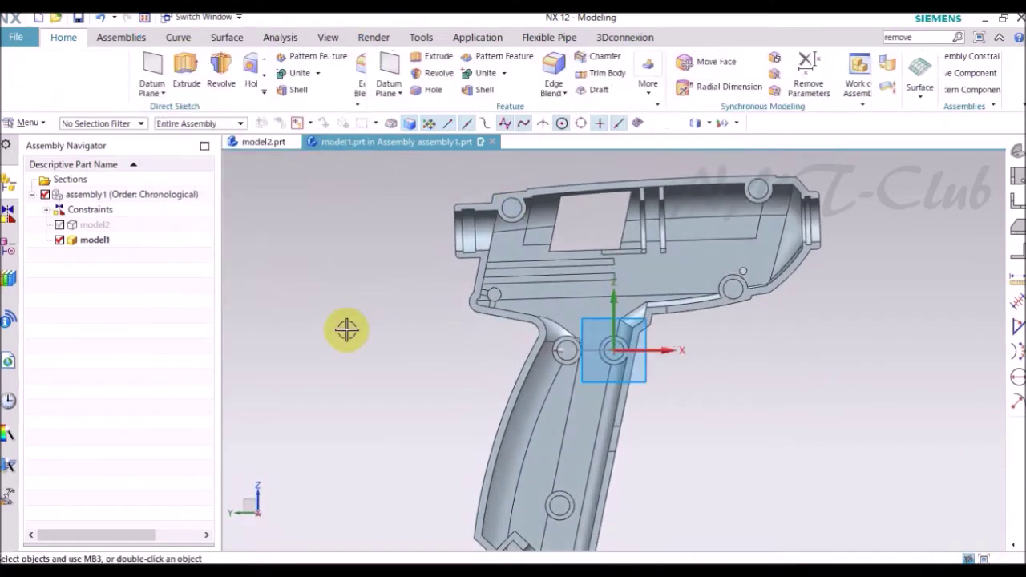
# Step: Draw 2.4 mm diameter circles centred on each screw boss and finish the sketch
pyautogui.click(199, 63)
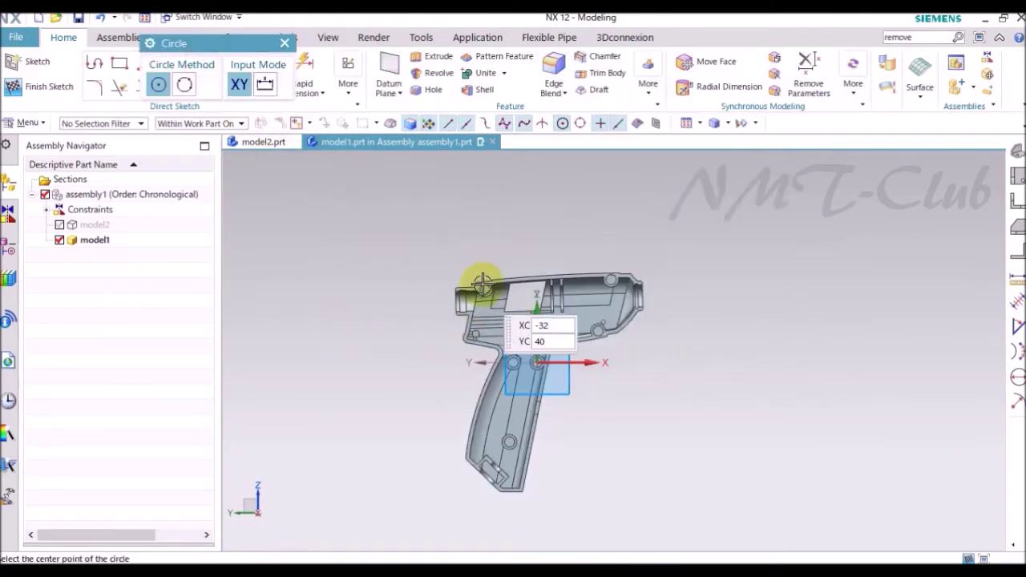
pyautogui.scroll(3, 481, 297)
pyautogui.scroll(3, 481, 311)
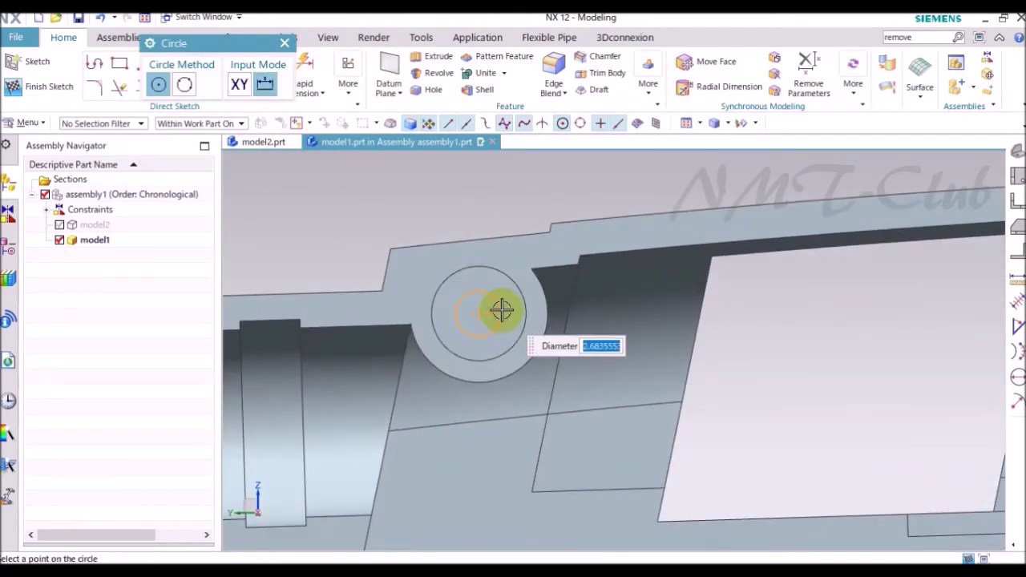
pyautogui.scroll(-4, 501, 311)
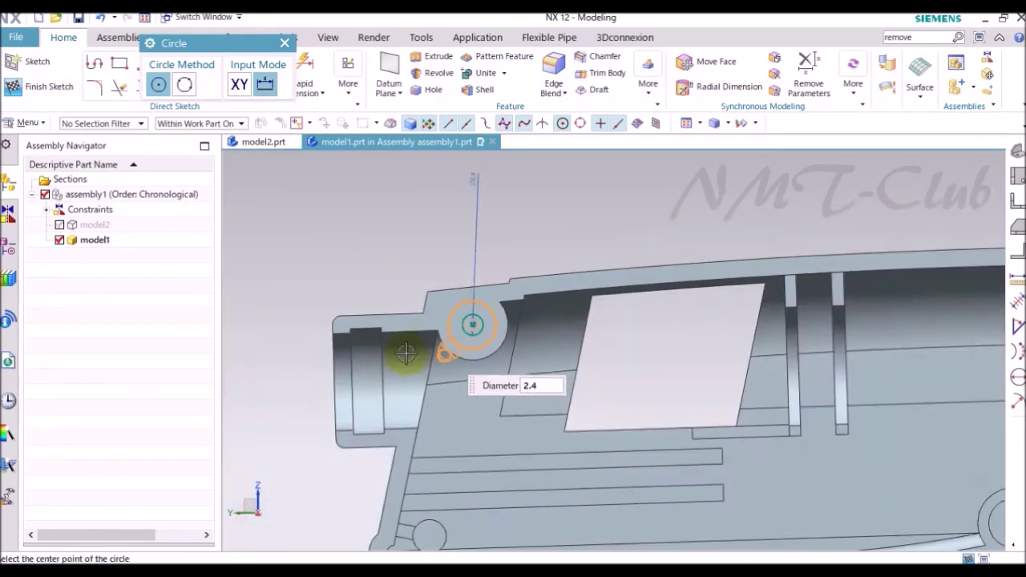
pyautogui.scroll(3, 755, 287)
pyautogui.scroll(2, 792, 349)
pyautogui.scroll(-4, 750, 256)
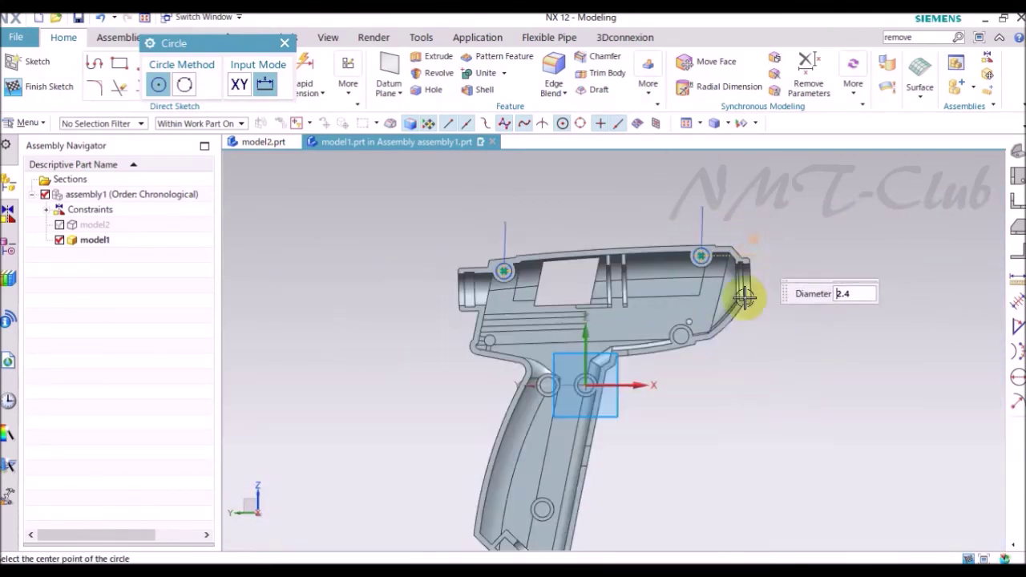
pyautogui.scroll(4, 581, 352)
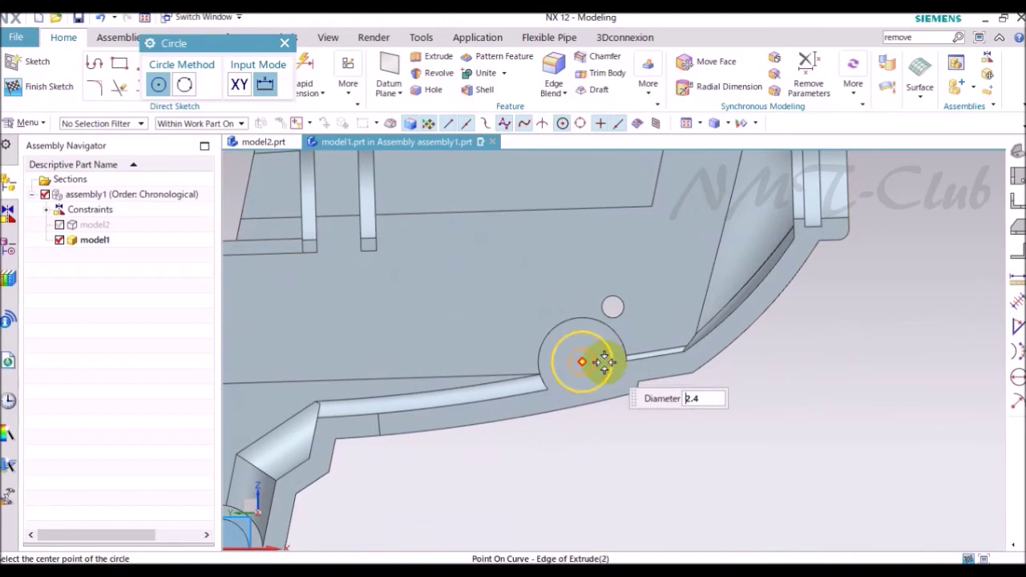
pyautogui.scroll(-3, 752, 286)
pyautogui.scroll(3, 527, 381)
pyautogui.scroll(-3, 656, 392)
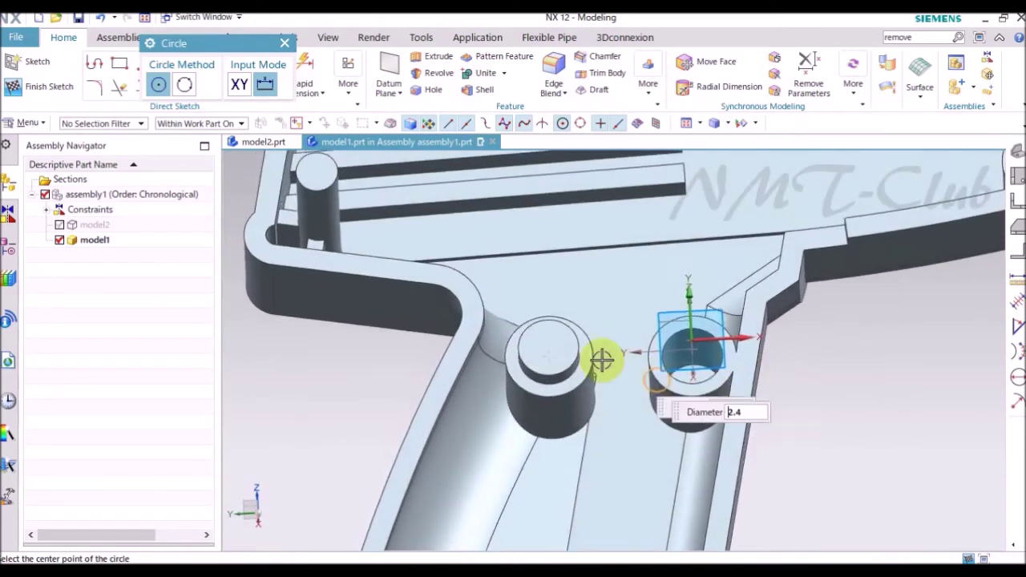
pyautogui.scroll(3, 532, 352)
pyautogui.scroll(-3, 664, 274)
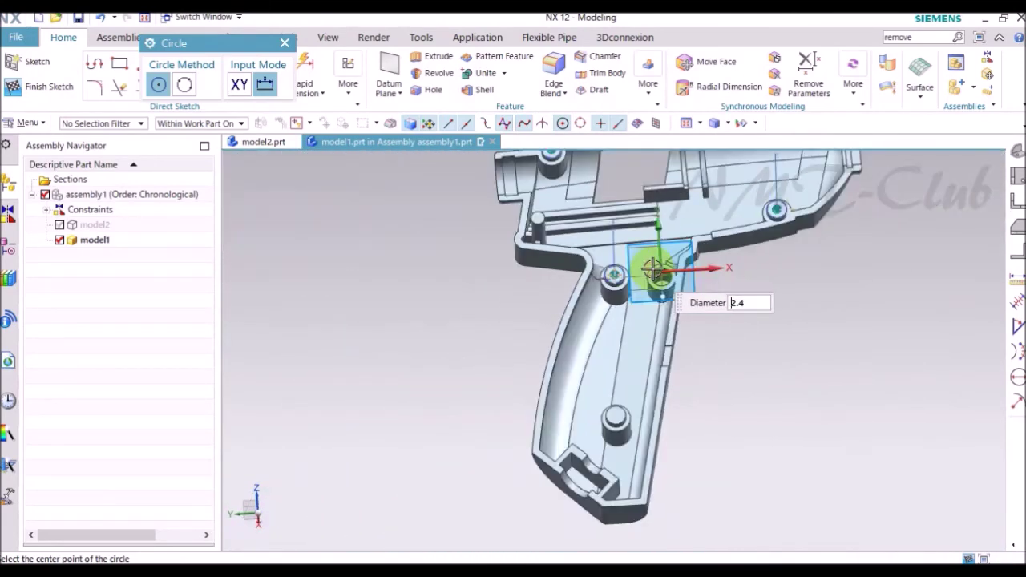
pyautogui.scroll(2, 588, 425)
pyautogui.scroll(1, 553, 378)
pyautogui.scroll(-3, 439, 398)
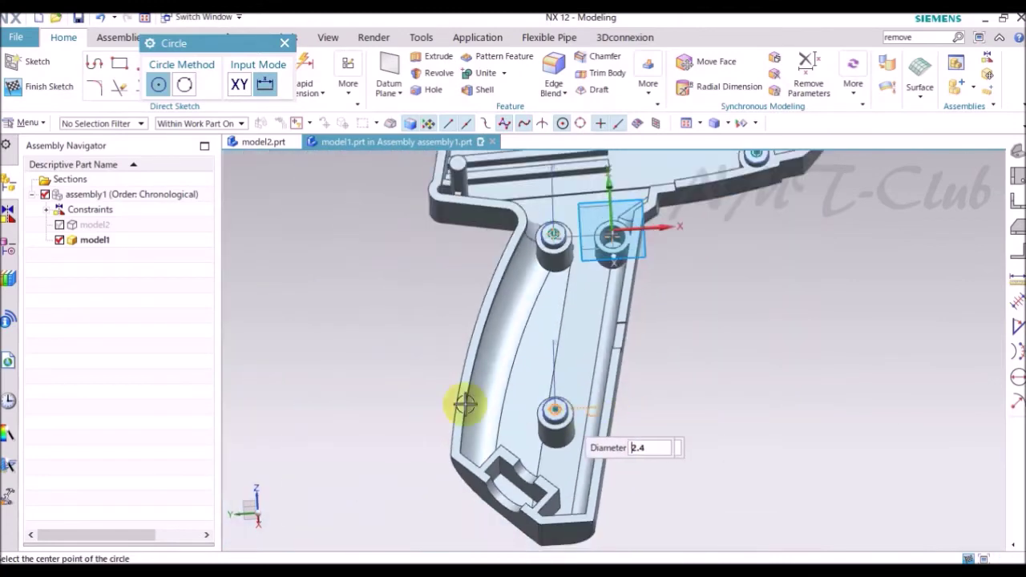
pyautogui.rightClick(338, 292)
pyautogui.click(375, 36)
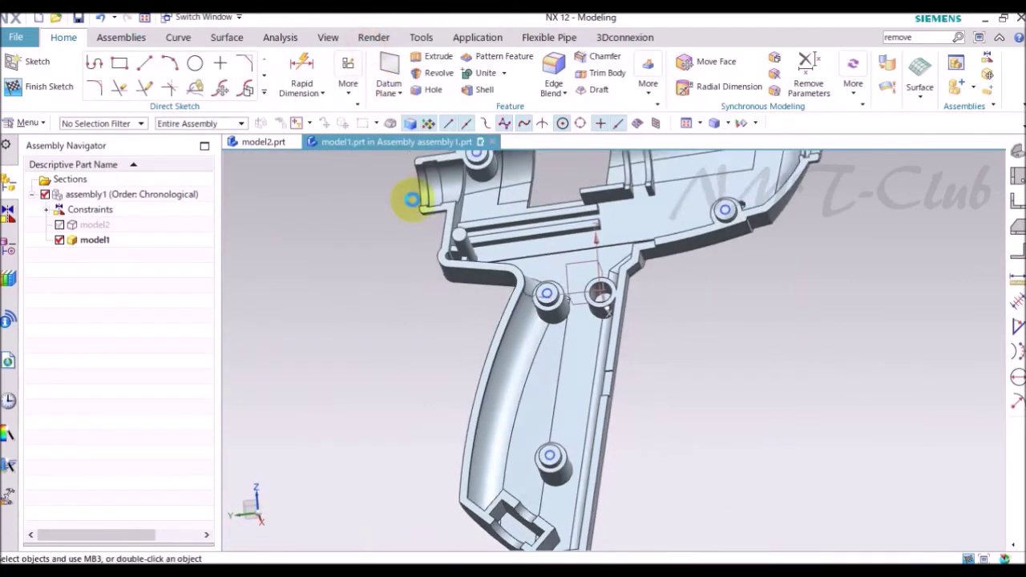
# Step: Extrude the first boss's 2.4 mm circle Until Extended and subtract it to cut the first pin hole
pyautogui.click(186, 72)
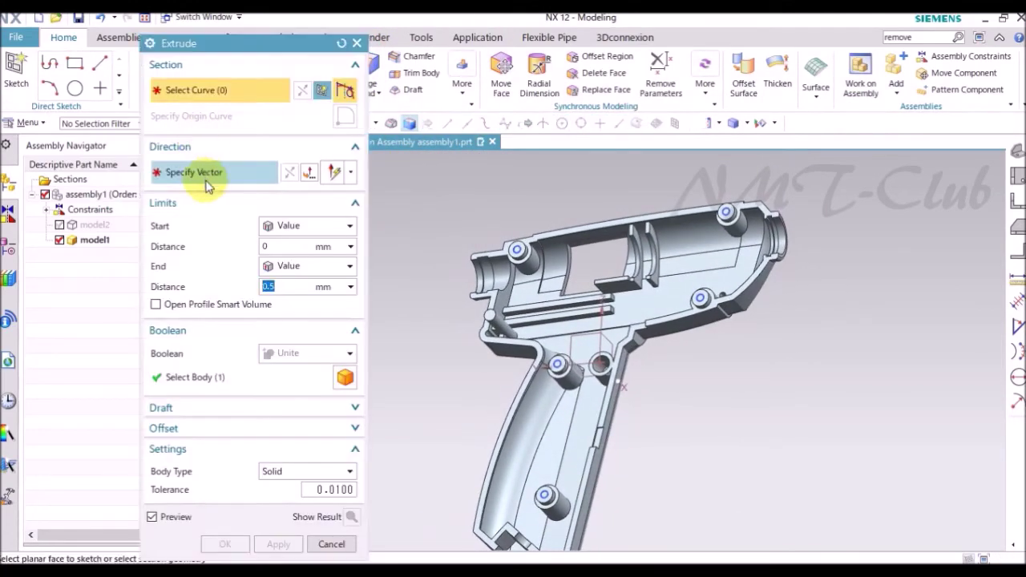
pyautogui.scroll(5, 561, 286)
pyautogui.scroll(3, 484, 393)
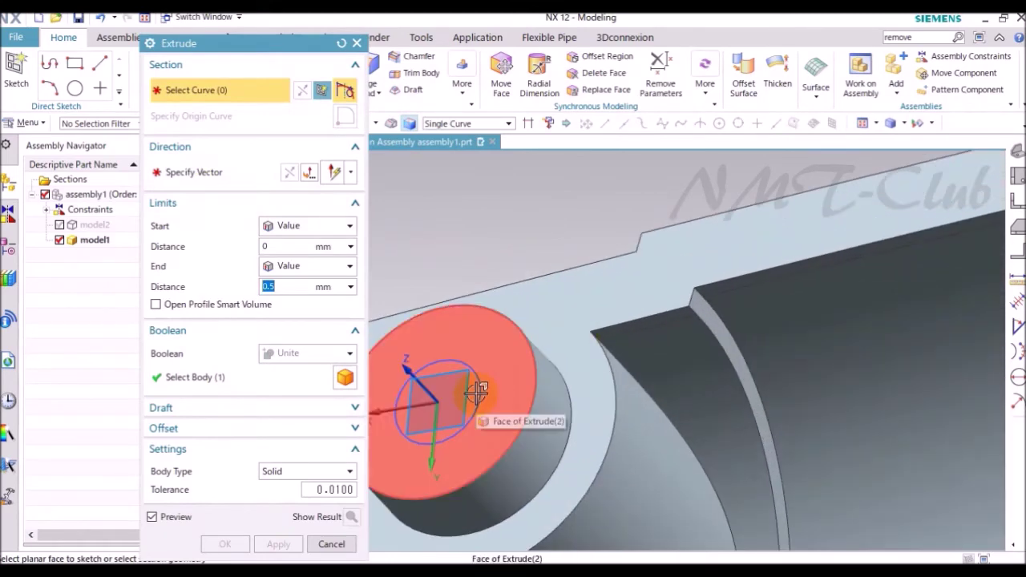
pyautogui.scroll(-2, 530, 298)
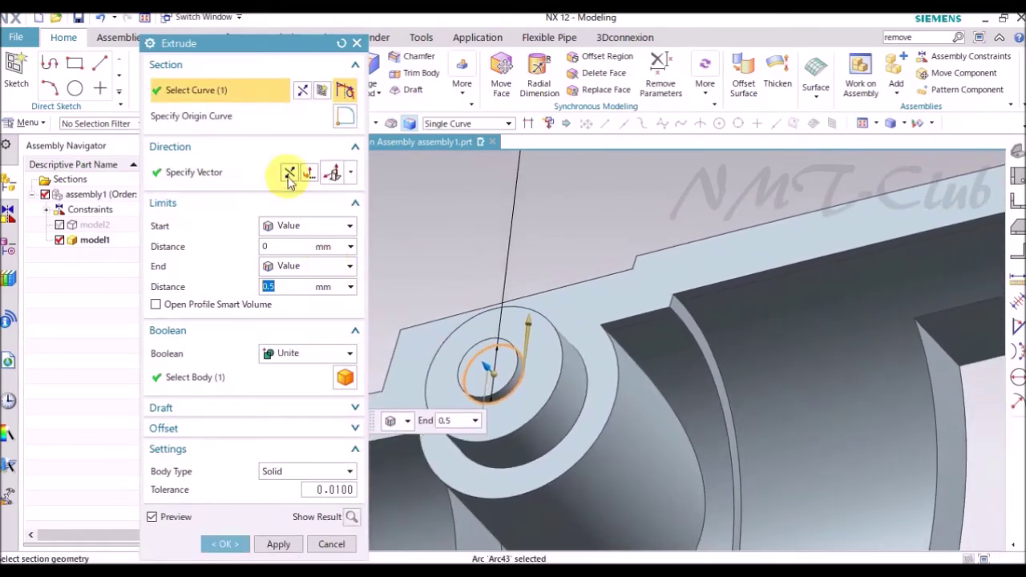
pyautogui.click(298, 345)
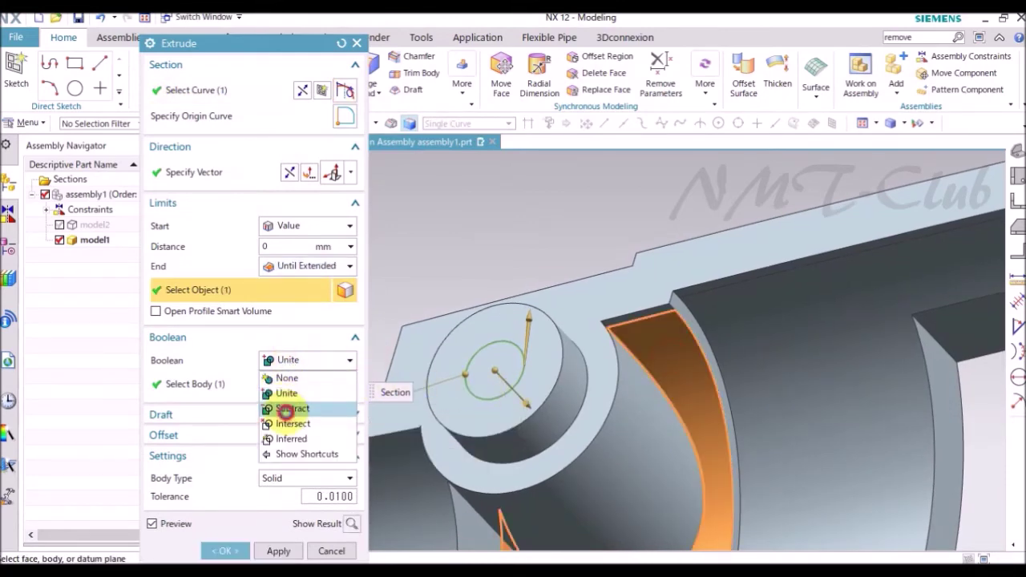
pyautogui.click(286, 409)
pyautogui.click(278, 551)
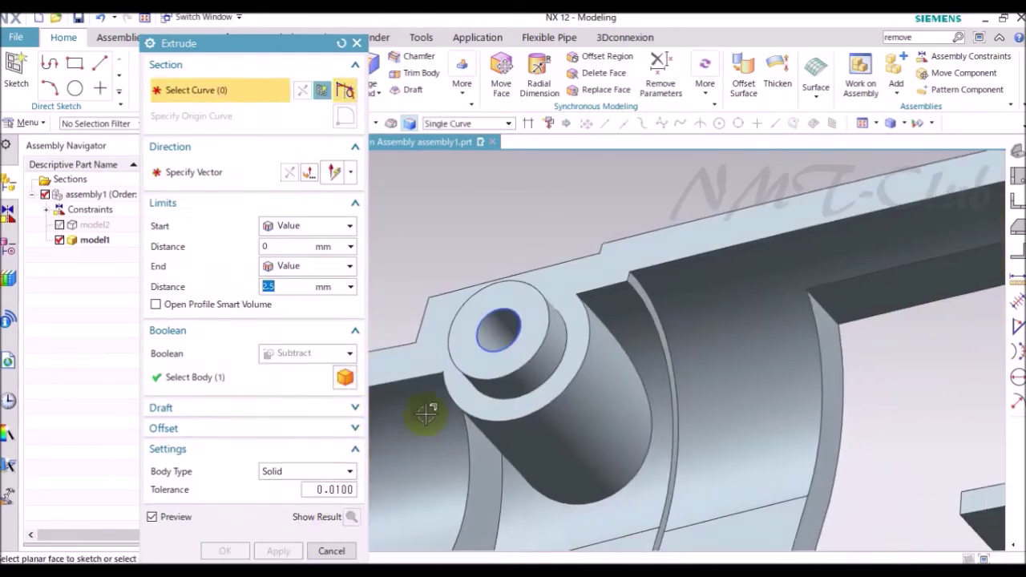
# Step: Cut the next boss's pin hole by extruding its circle until it reaches the picked face
pyautogui.scroll(-3, 427, 413)
pyautogui.scroll(-2, 448, 385)
pyautogui.scroll(3, 778, 264)
pyautogui.scroll(2, 779, 269)
pyautogui.scroll(2, 769, 272)
pyautogui.click(754, 280)
pyautogui.moveTo(754, 279); pyautogui.dragTo(612, 279, button='middle')
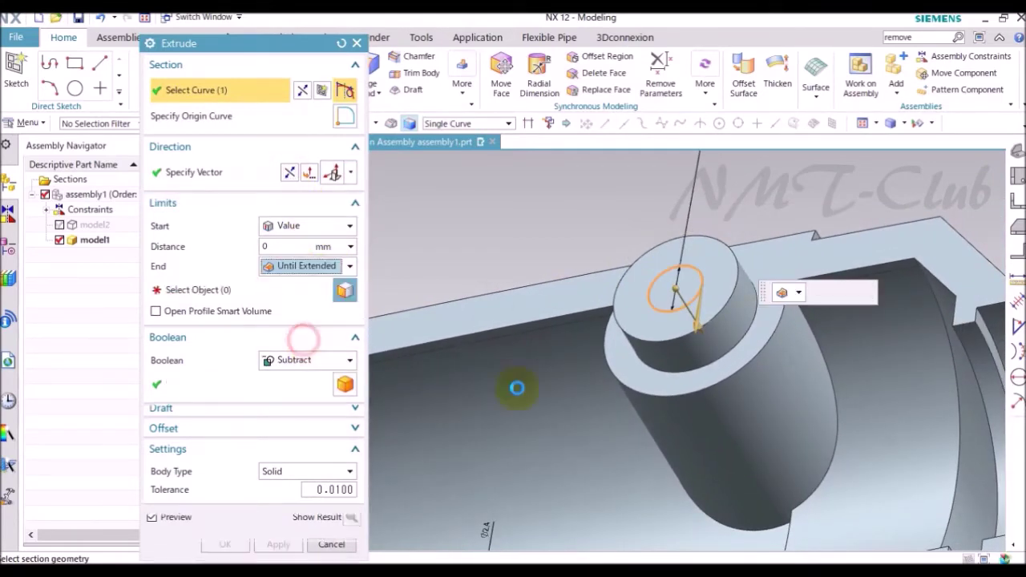
pyautogui.moveTo(755, 391); pyautogui.dragTo(627, 441, button='middle')
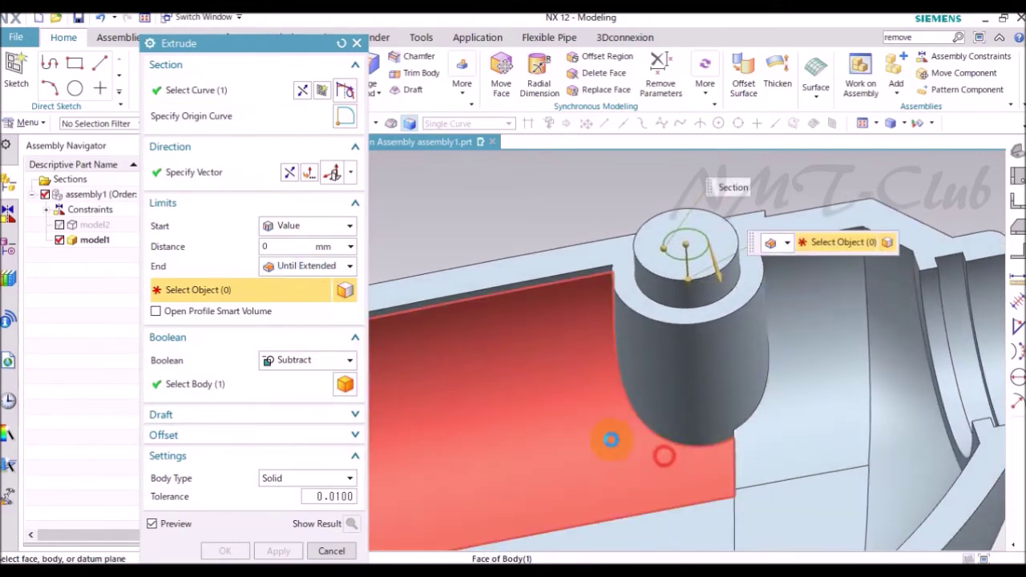
pyautogui.click(627, 442)
pyautogui.middleClick(422, 507)
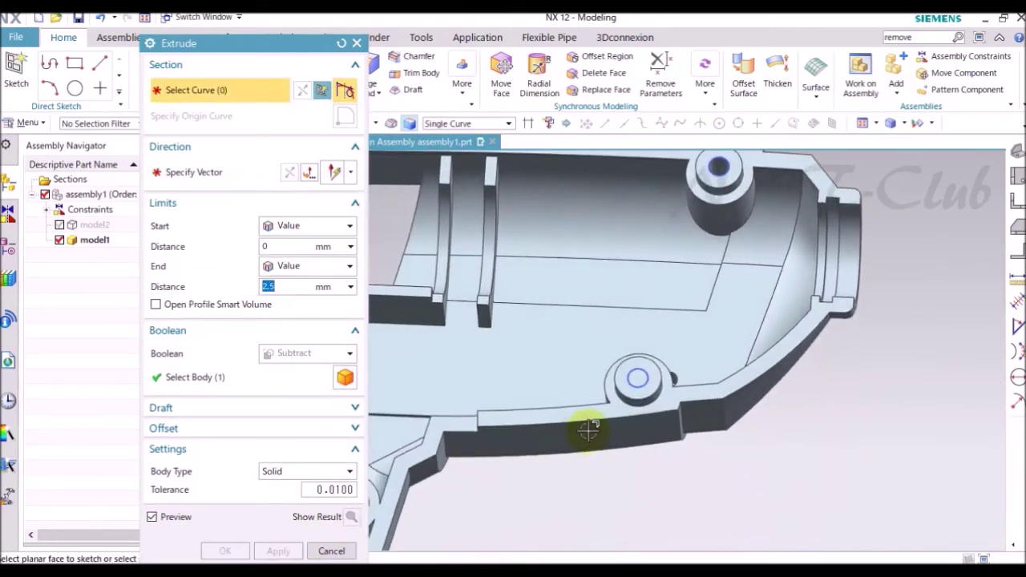
# Step: Set another hole cut to Until Extended, ending at the chosen end face
pyautogui.scroll(2, 696, 400)
pyautogui.scroll(3, 696, 400)
pyautogui.moveTo(584, 408); pyautogui.dragTo(570, 398, button='middle')
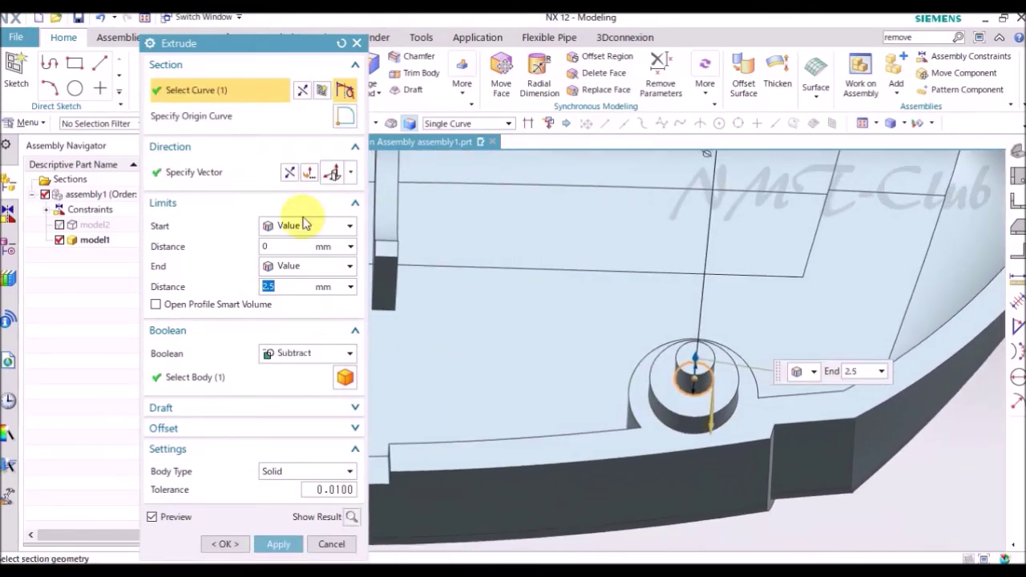
pyautogui.click(294, 345)
pyautogui.moveTo(531, 373)
pyautogui.mouseDown(button='middle')
pyautogui.moveTo(590, 382)
pyautogui.moveTo(592, 406)
pyautogui.moveTo(436, 421)
pyautogui.mouseUp(button='middle')
pyautogui.click(615, 416)
pyautogui.moveTo(526, 414); pyautogui.dragTo(664, 448, button='middle')
pyautogui.scroll(3, 665, 447)
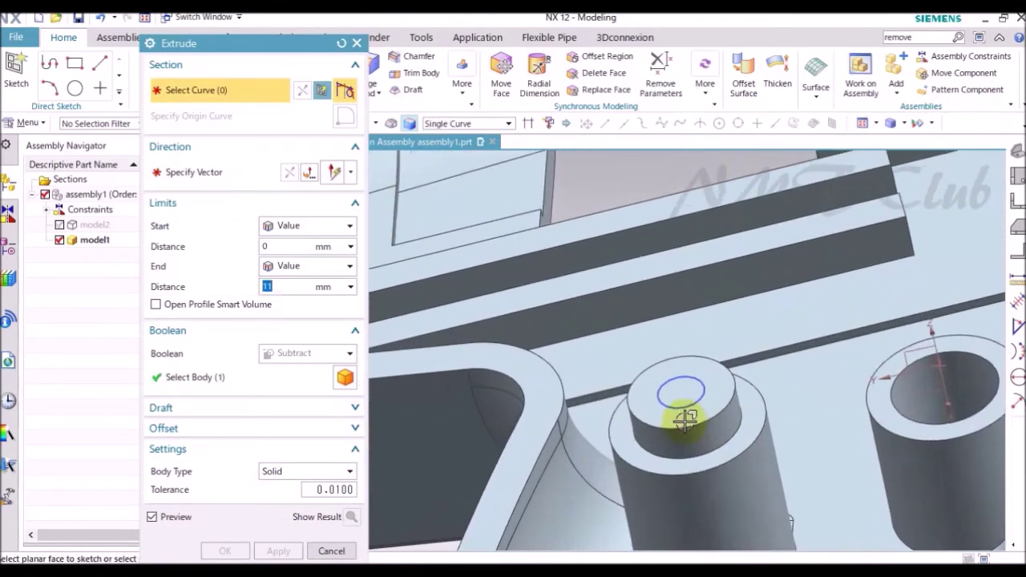
pyautogui.scroll(2, 678, 412)
# Step: Cut the remaining boss holes with the direction reversed into the bosses, extending to the case face
pyautogui.click(678, 382)
pyautogui.click(289, 171)
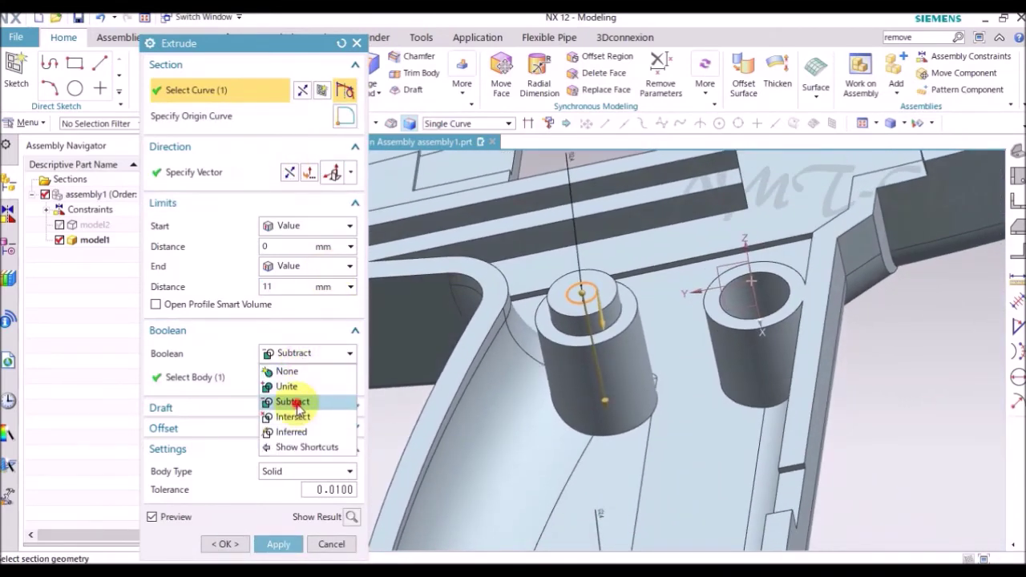
pyautogui.click(292, 346)
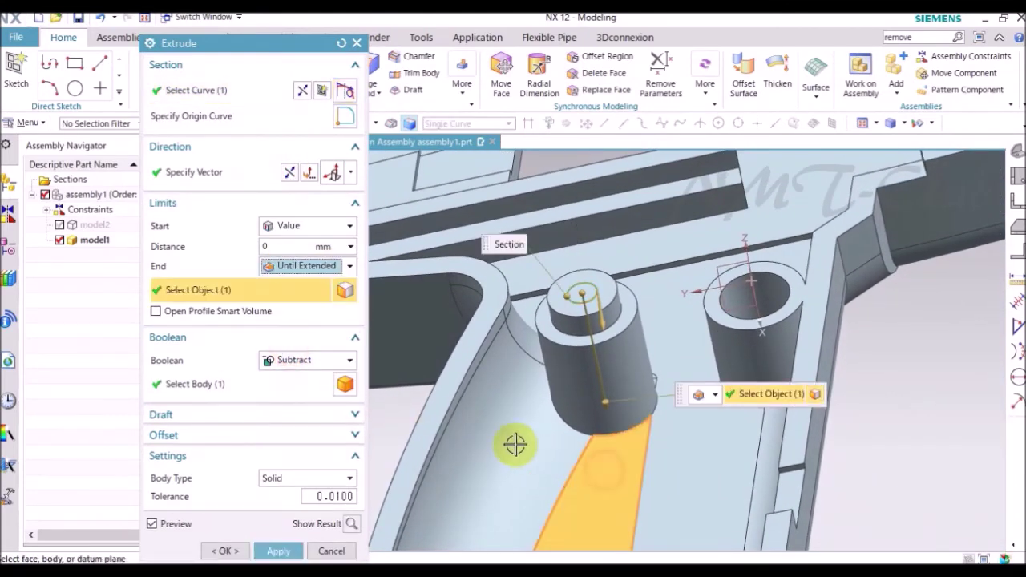
pyautogui.click(508, 442)
pyautogui.moveTo(540, 435); pyautogui.dragTo(559, 407, button='middle')
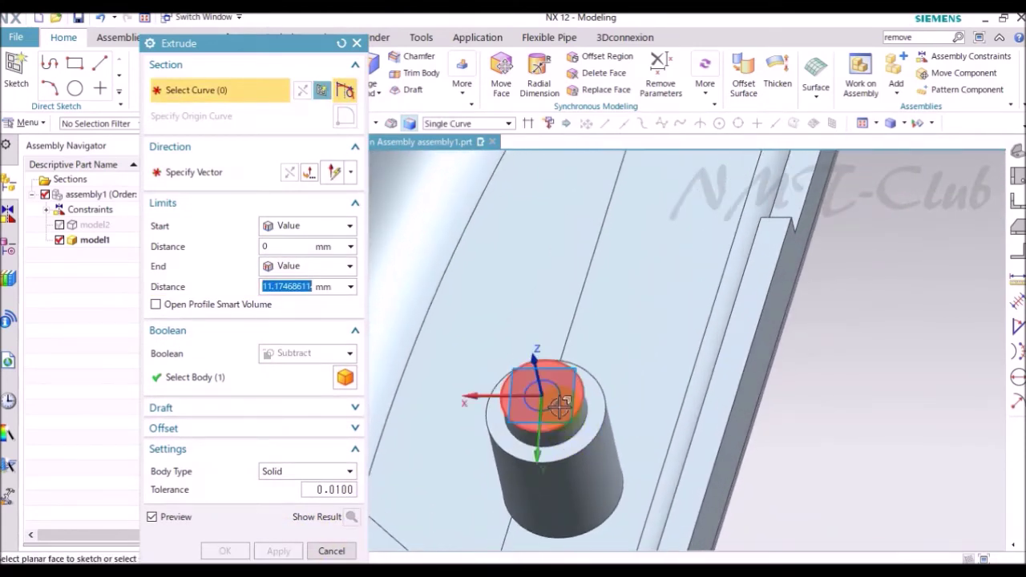
pyautogui.click(558, 403)
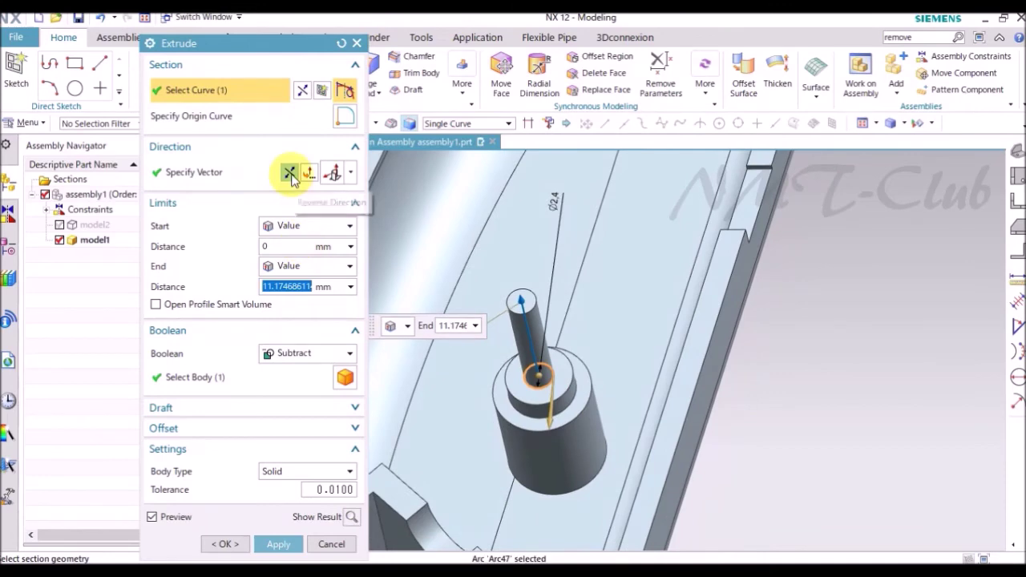
pyautogui.click(290, 175)
pyautogui.click(568, 509)
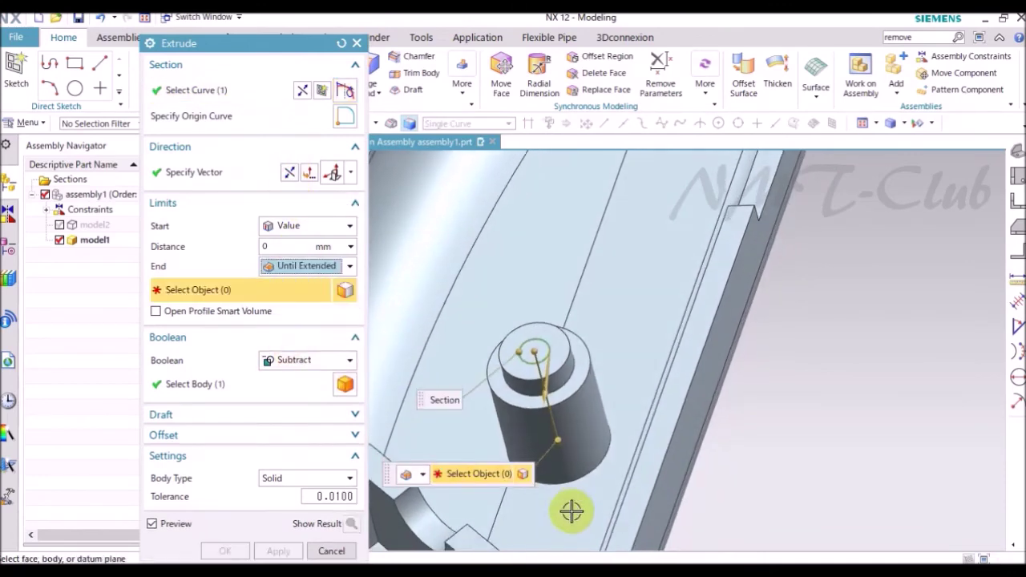
pyautogui.click(284, 550)
pyautogui.moveTo(623, 469); pyautogui.dragTo(625, 469, button='middle')
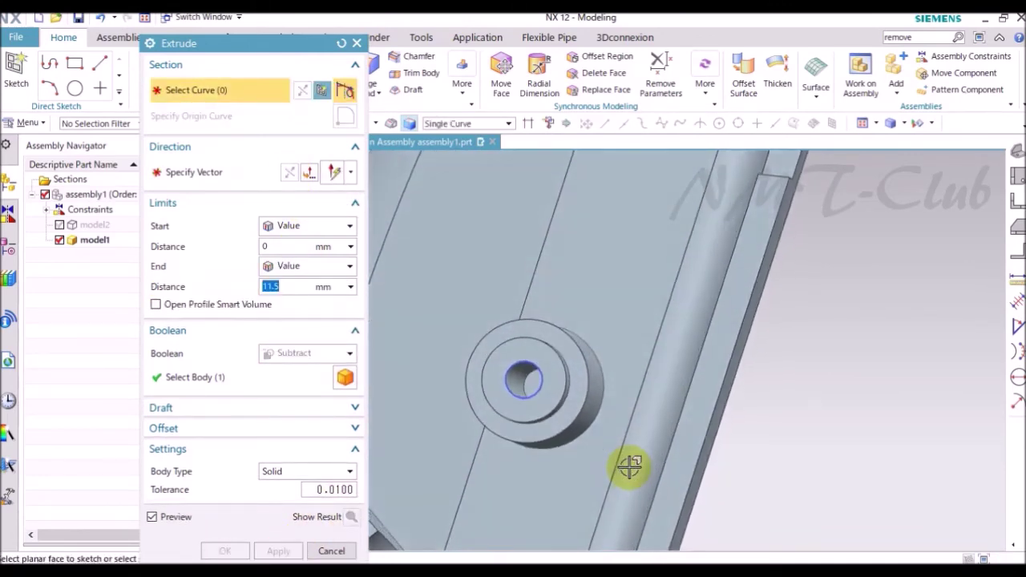
pyautogui.click(332, 552)
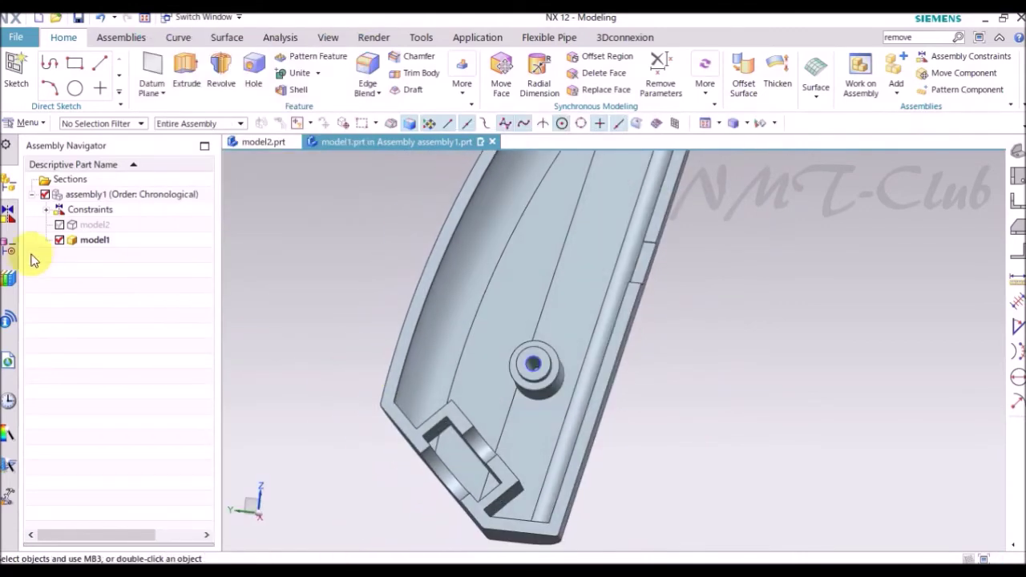
# Step: Hide Sketch (18) from the Part Navigator and fit the whole housing in view
pyautogui.click(8, 247)
pyautogui.scroll(-4, 122, 303)
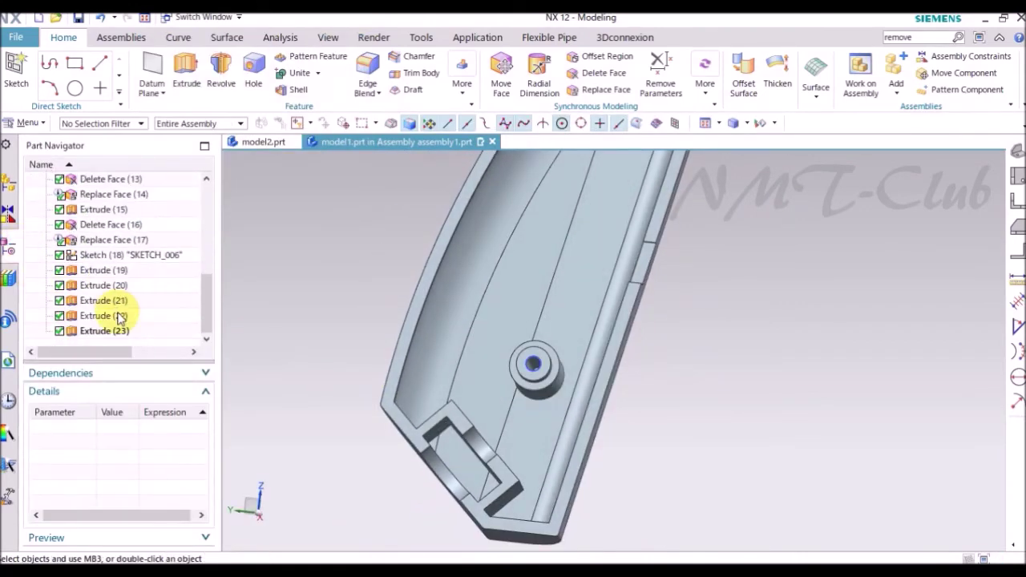
pyautogui.rightClick(107, 254)
pyautogui.click(134, 90)
pyautogui.hotkey('ctrl', 'f')
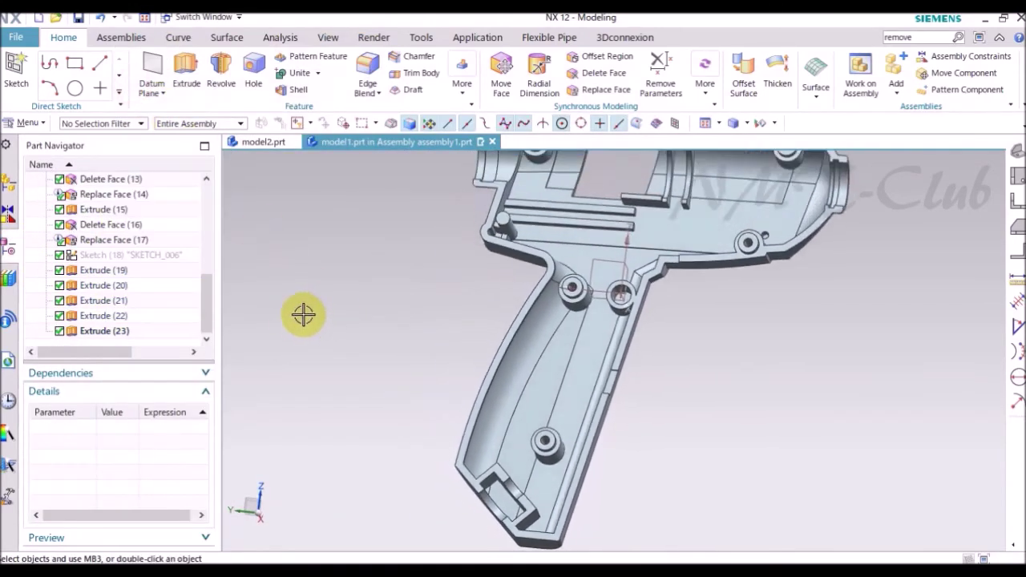
# Step: Replace the first boss's cylindrical side face with the chosen replacement face
pyautogui.click(594, 91)
pyautogui.scroll(5, 581, 199)
pyautogui.click(519, 264)
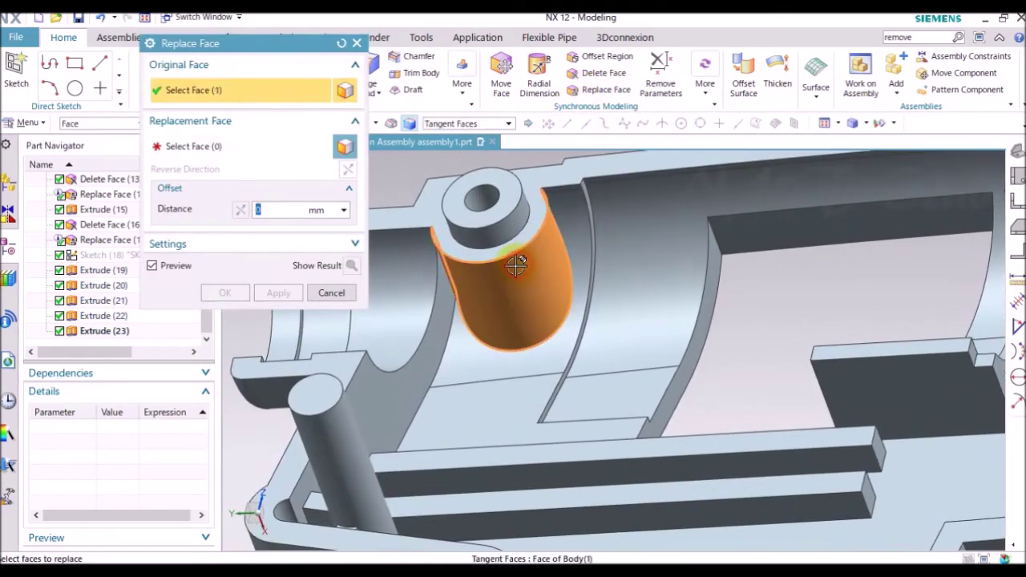
pyautogui.click(210, 152)
pyautogui.moveTo(465, 265); pyautogui.dragTo(478, 251, button='middle')
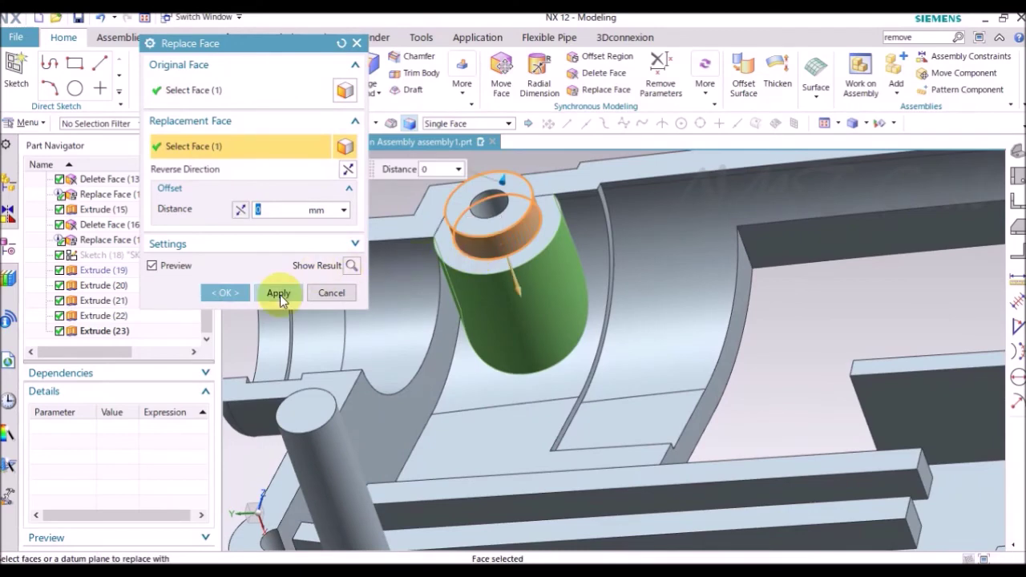
pyautogui.click(278, 295)
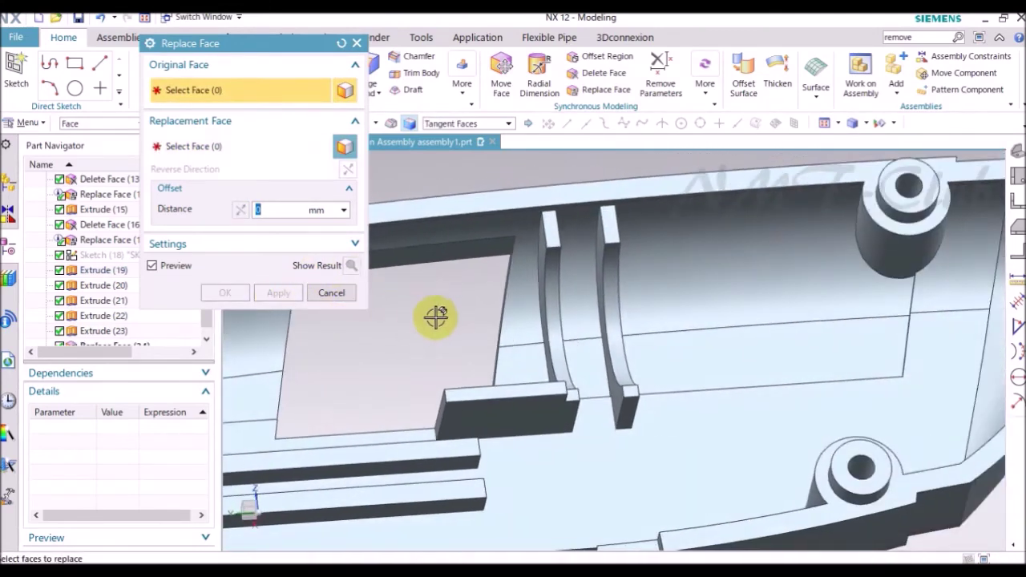
# Step: Replace the side faces of the second and third bosses
pyautogui.moveTo(435, 316); pyautogui.dragTo(711, 300, button='middle')
pyautogui.scroll(2, 712, 299)
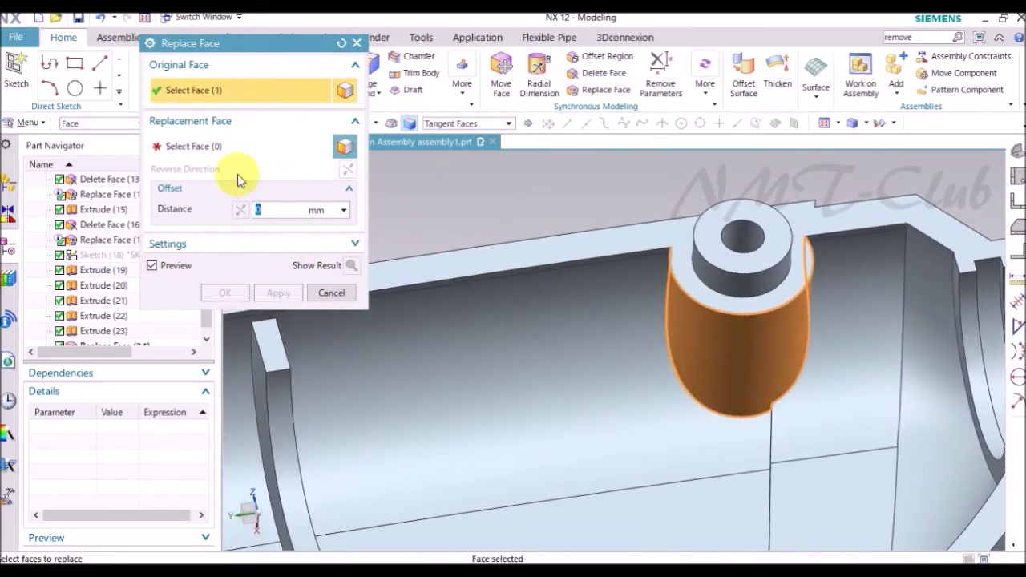
pyautogui.click(241, 149)
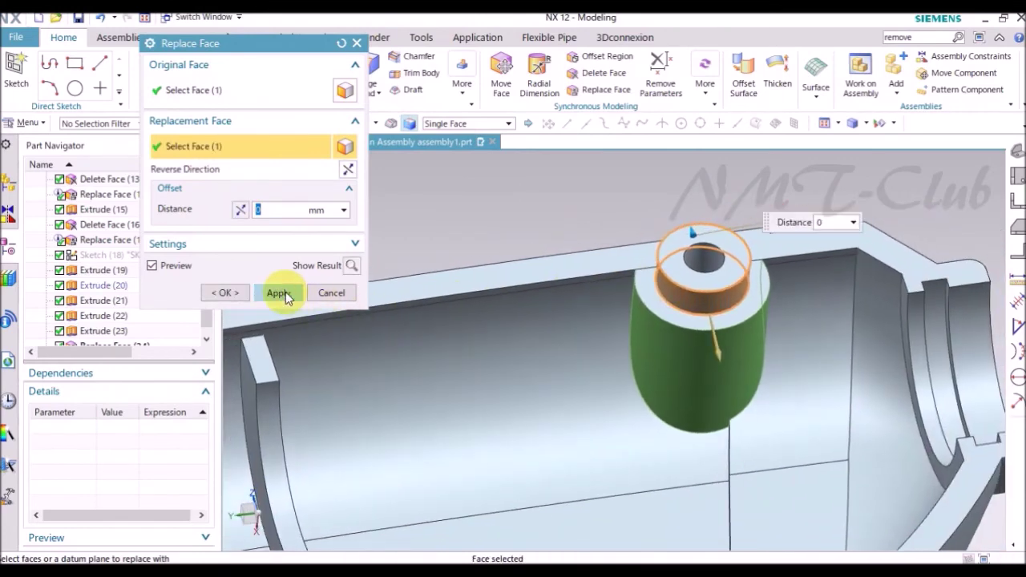
pyautogui.click(278, 293)
pyautogui.scroll(-3, 654, 313)
pyautogui.moveTo(657, 313)
pyautogui.mouseDown(button='middle')
pyautogui.moveTo(731, 374)
pyautogui.moveTo(698, 419)
pyautogui.moveTo(709, 403)
pyautogui.mouseUp(button='middle')
pyautogui.click(698, 420)
pyautogui.click(176, 147)
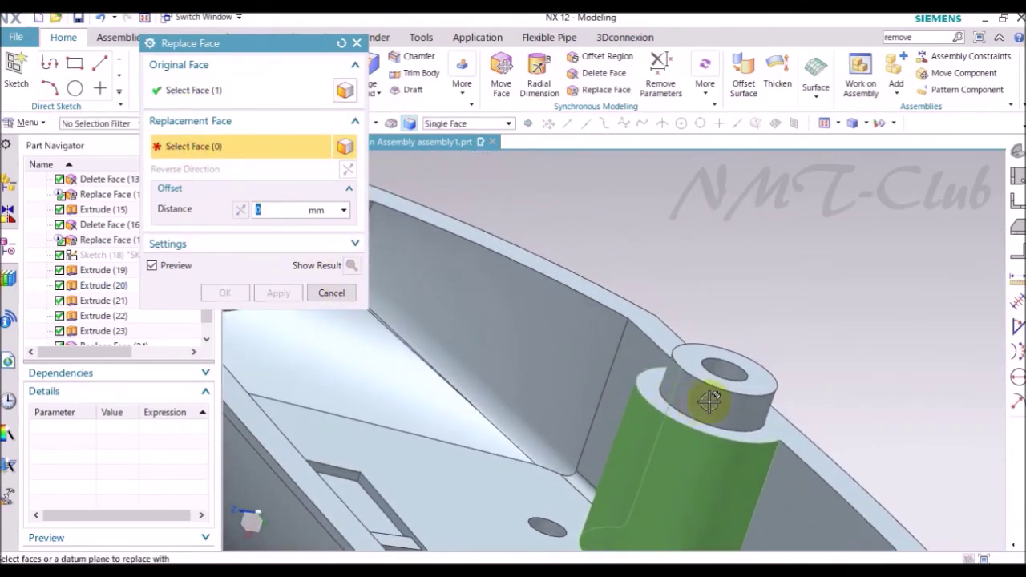
pyautogui.moveTo(633, 378); pyautogui.dragTo(266, 230, button='middle')
pyautogui.click(278, 294)
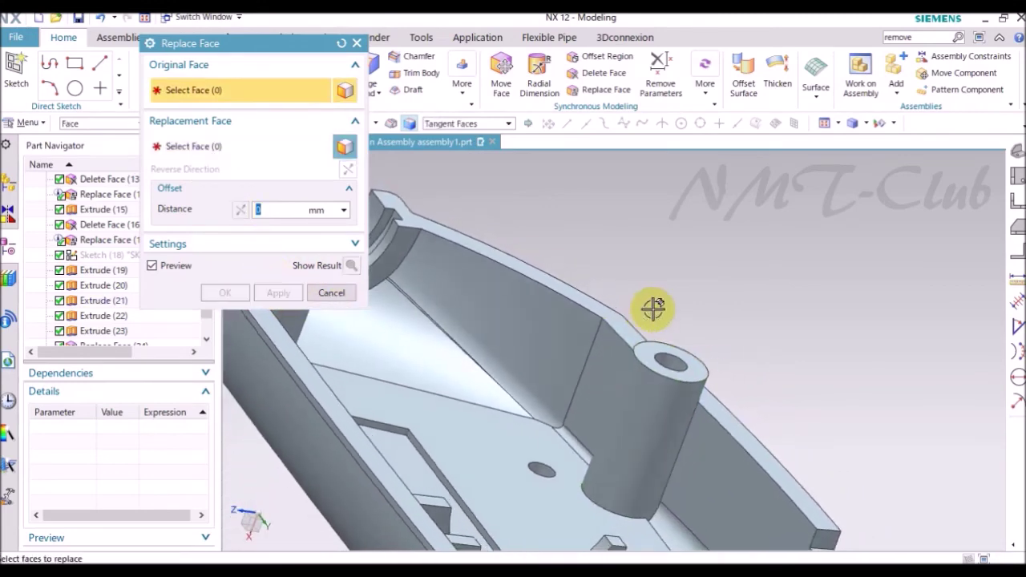
# Step: Replace the side face of the lower boss near the handle
pyautogui.moveTo(681, 362); pyautogui.dragTo(509, 418, button='middle')
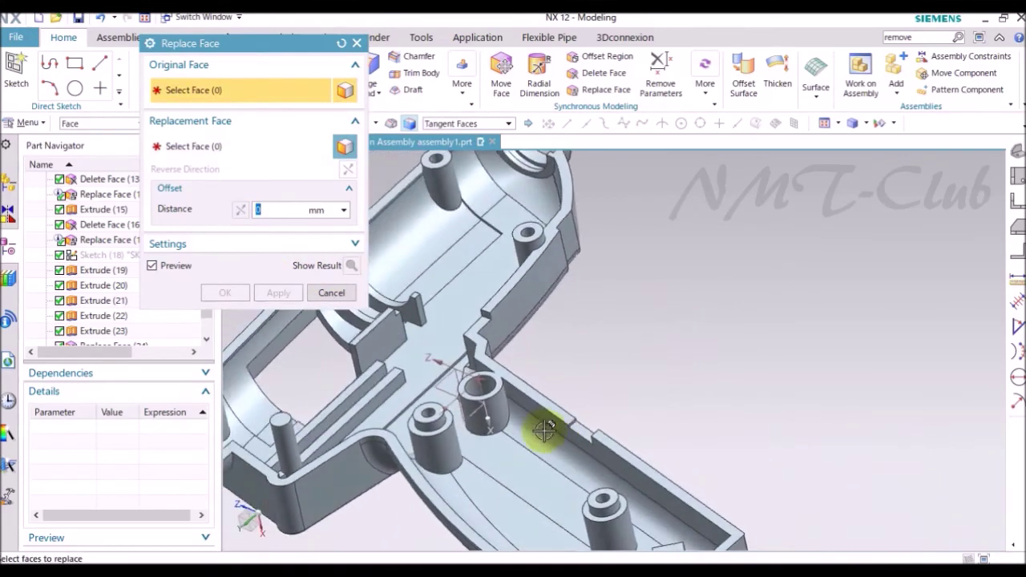
pyautogui.click(160, 146)
pyautogui.moveTo(481, 361); pyautogui.dragTo(529, 389, button='middle')
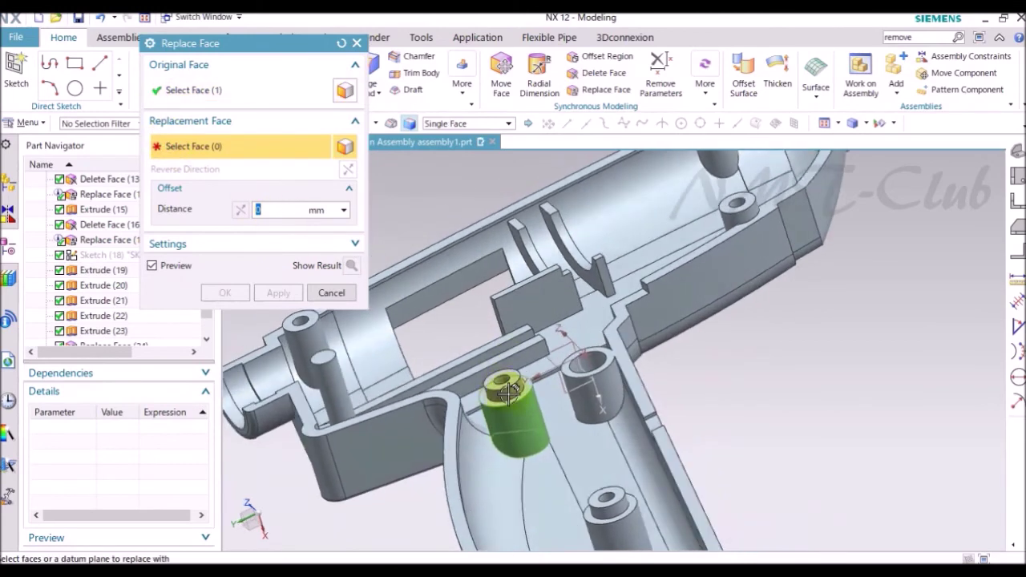
pyautogui.scroll(3, 531, 389)
pyautogui.scroll(2, 517, 365)
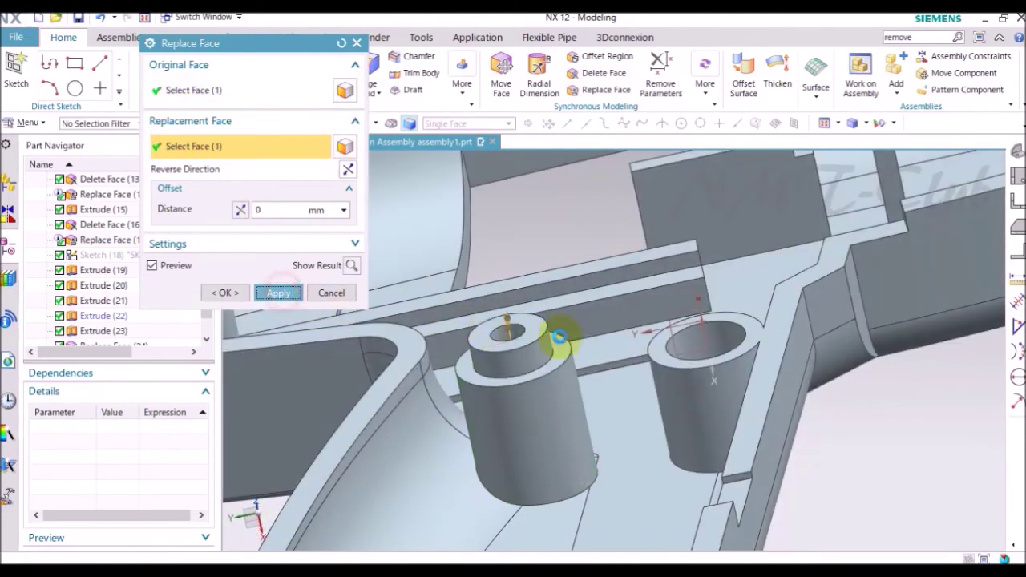
pyautogui.moveTo(556, 339)
pyautogui.mouseDown(button='middle')
pyautogui.moveTo(568, 339)
pyautogui.moveTo(545, 440)
pyautogui.moveTo(510, 433)
pyautogui.mouseUp(button='middle')
pyautogui.click(510, 433)
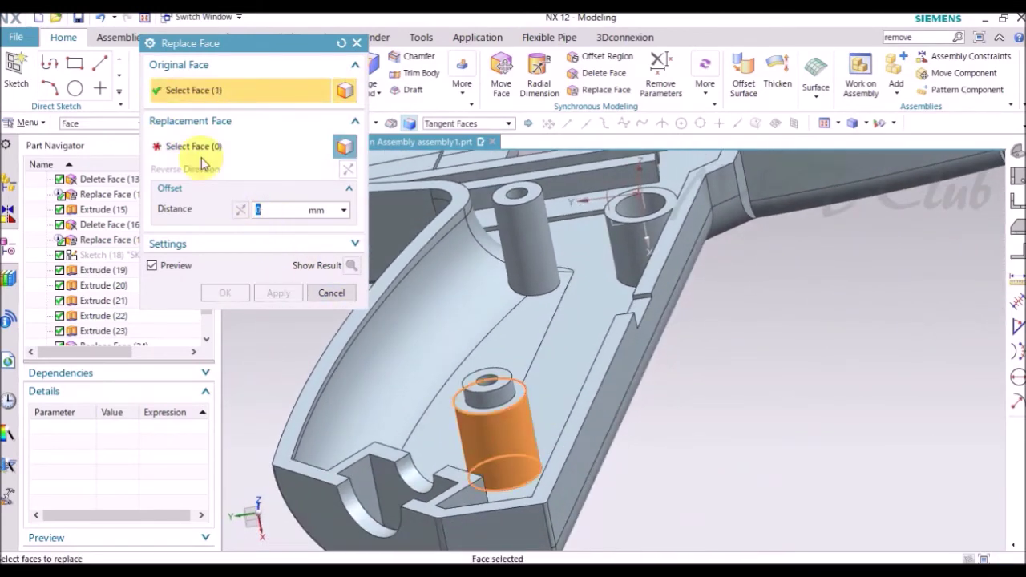
pyautogui.moveTo(337, 320); pyautogui.dragTo(480, 401, button='middle')
pyautogui.click(494, 383)
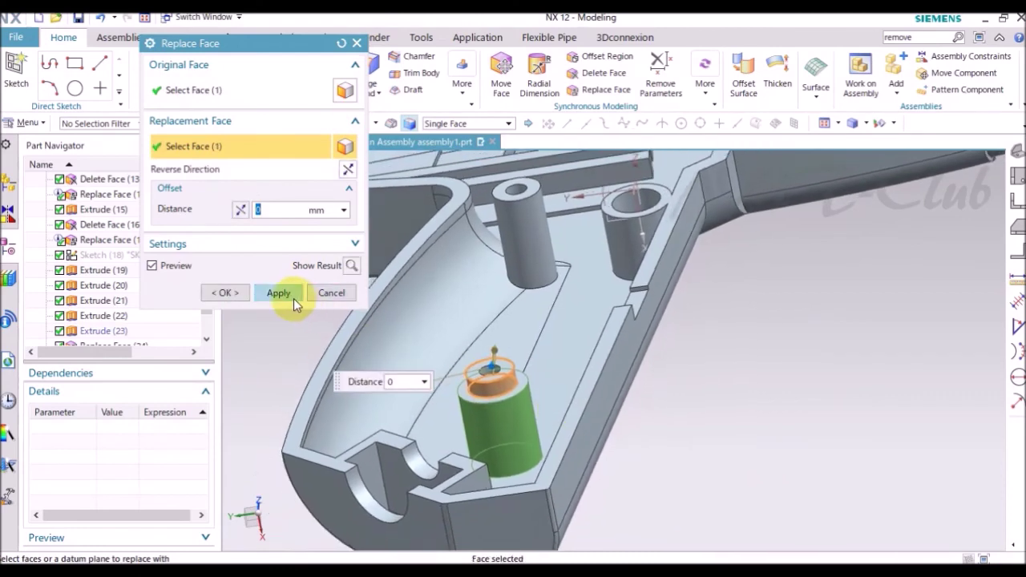
pyautogui.click(278, 293)
# Step: Close Replace Face and orbit out to view the outside of the gun
pyautogui.scroll(-3, 607, 378)
pyautogui.moveTo(607, 378)
pyautogui.mouseDown(button='middle')
pyautogui.moveTo(689, 382)
pyautogui.moveTo(682, 393)
pyautogui.moveTo(550, 417)
pyautogui.moveTo(320, 391)
pyautogui.mouseUp(button='middle')
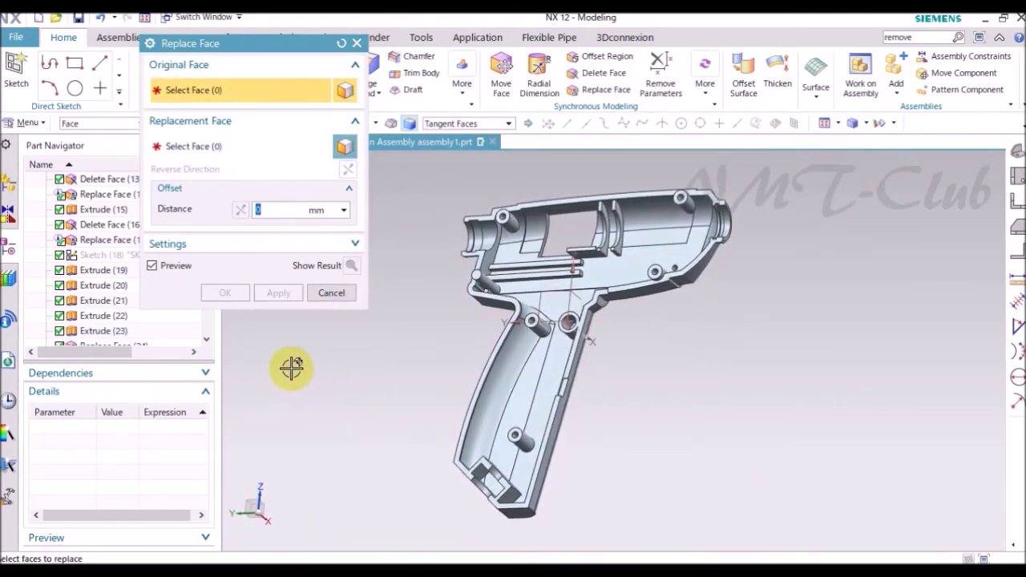
pyautogui.click(331, 293)
pyautogui.moveTo(390, 328); pyautogui.dragTo(399, 340, button='middle')
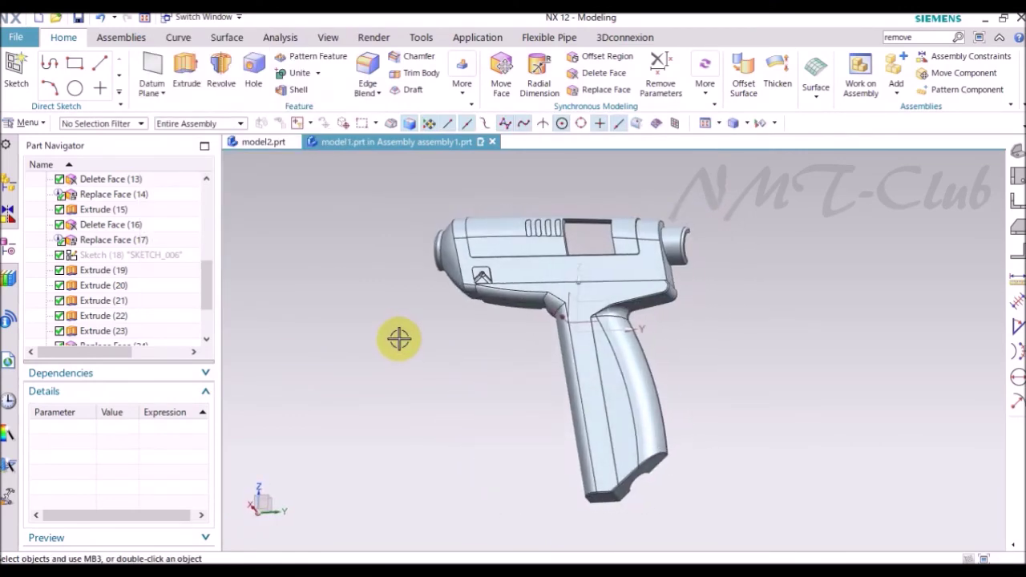
# Step: Give the gun body Iron Gray colour (ID 201) and a 0.18 mm line width
pyautogui.hotkey('ctrl', 'j')
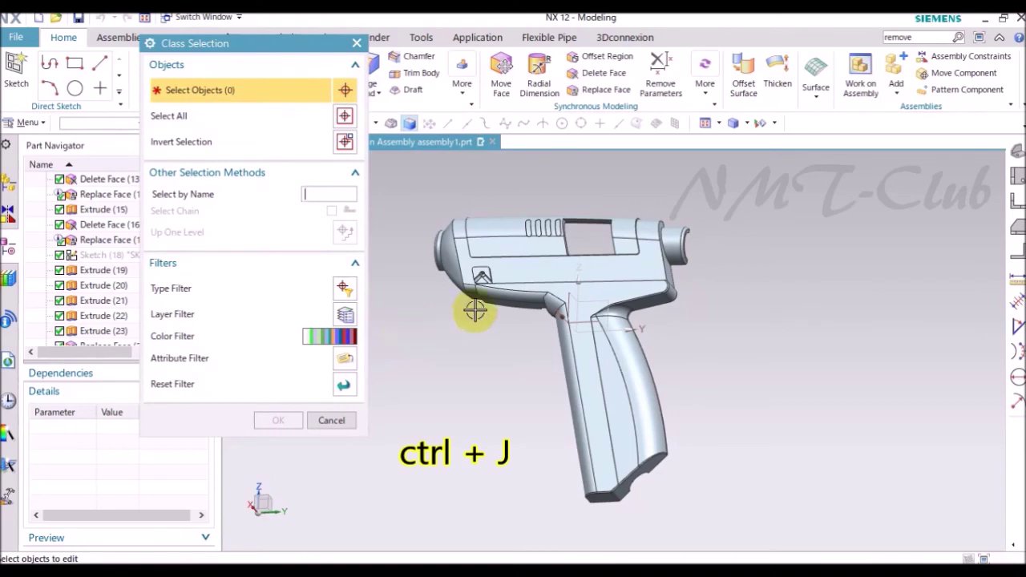
pyautogui.click(488, 295)
pyautogui.middleClick(442, 338)
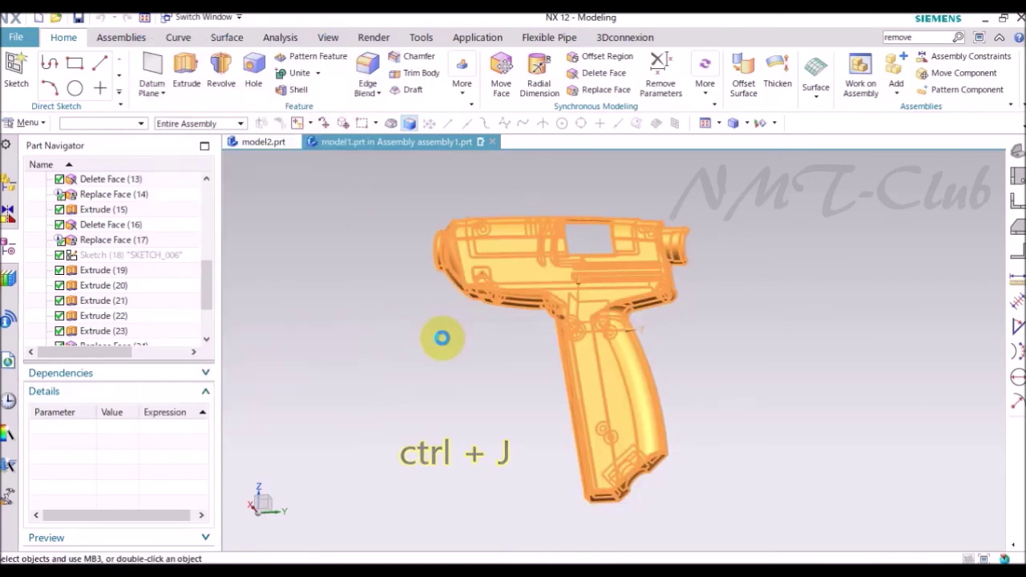
pyautogui.click(297, 173)
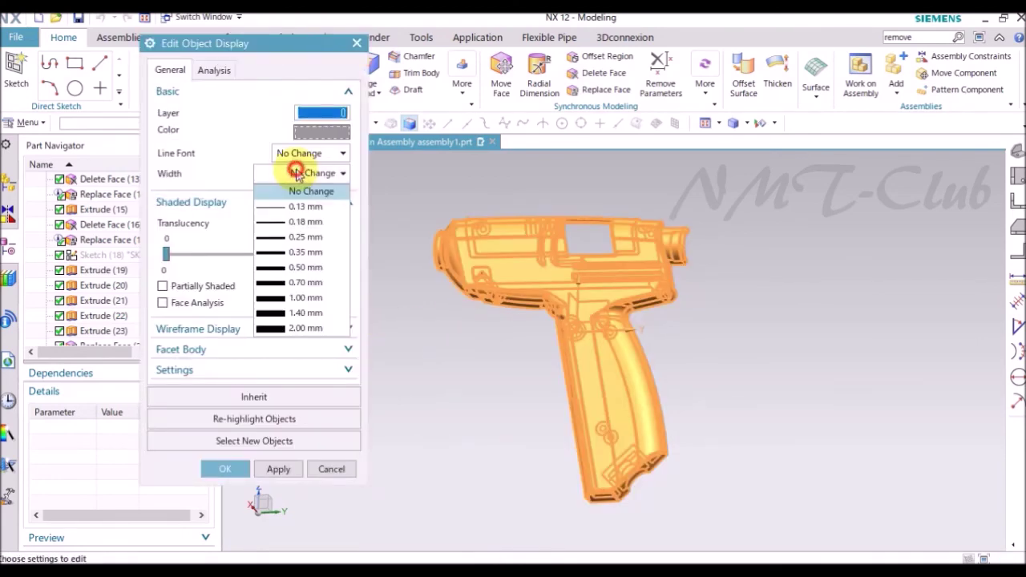
pyautogui.click(298, 221)
pyautogui.click(317, 132)
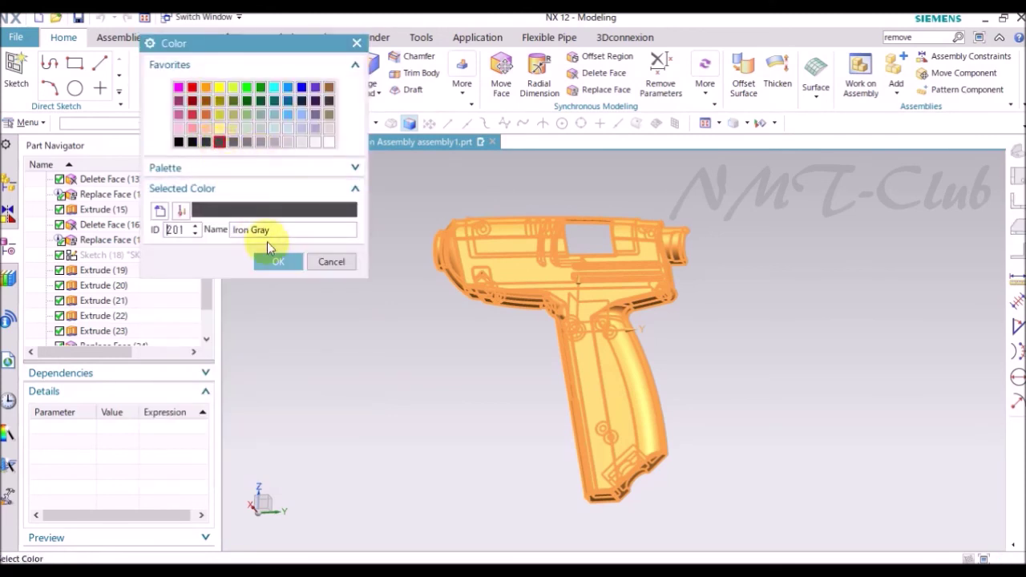
pyautogui.click(275, 263)
pyautogui.click(225, 471)
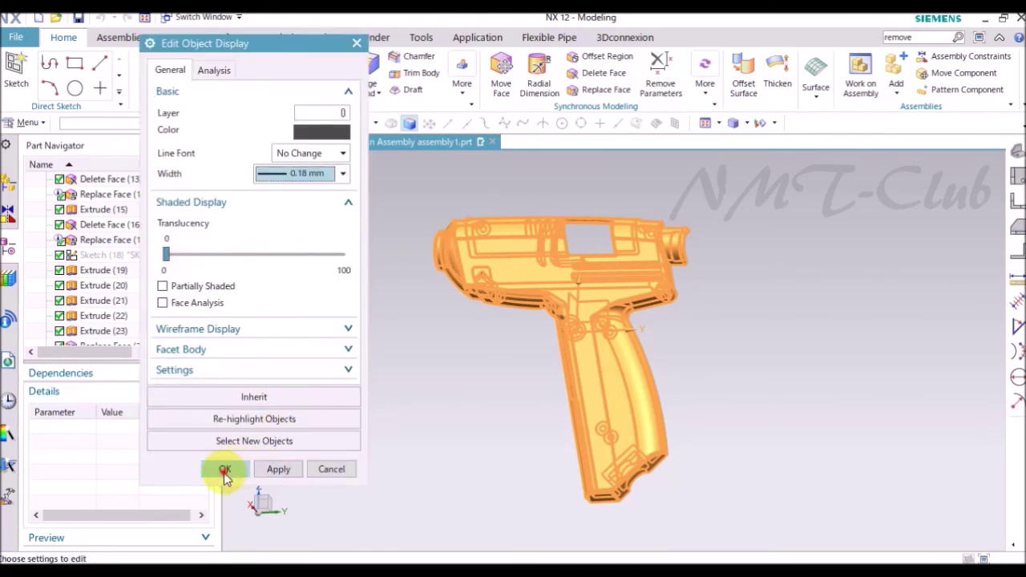